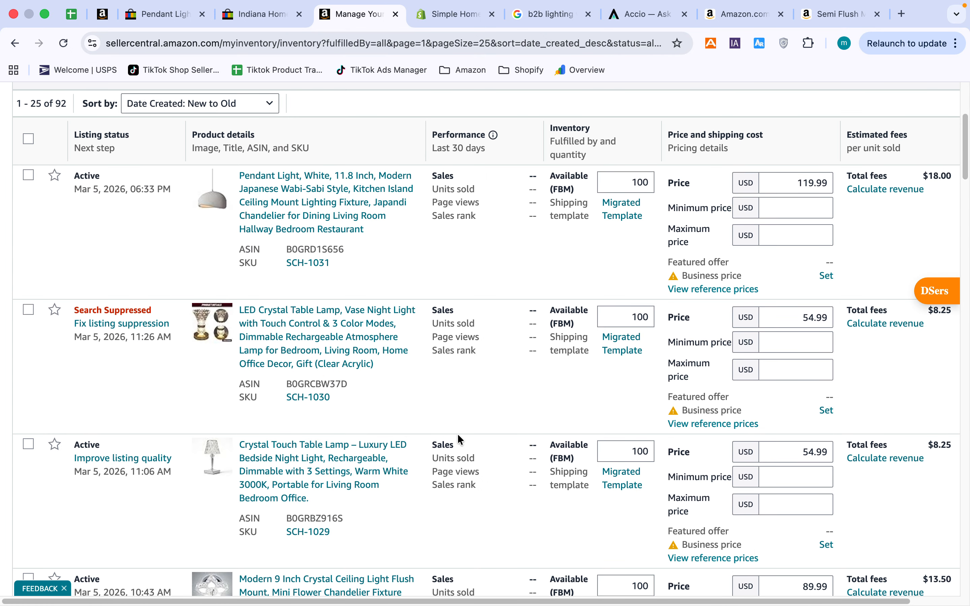
# Start adding a new product from the Manage All Inventory page
pyautogui.scroll(5, 458, 434)
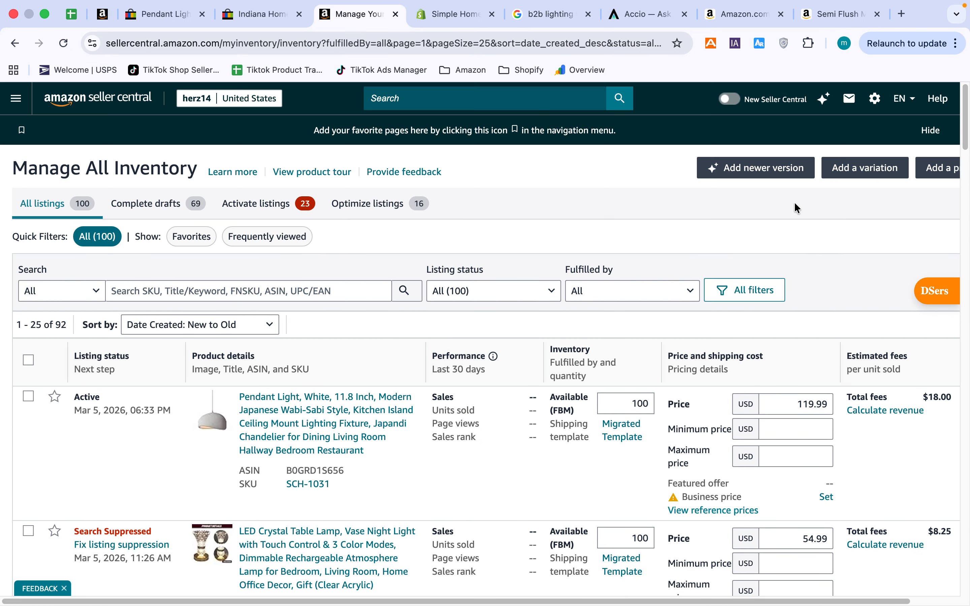
pyautogui.hscroll(3, 822, 200)
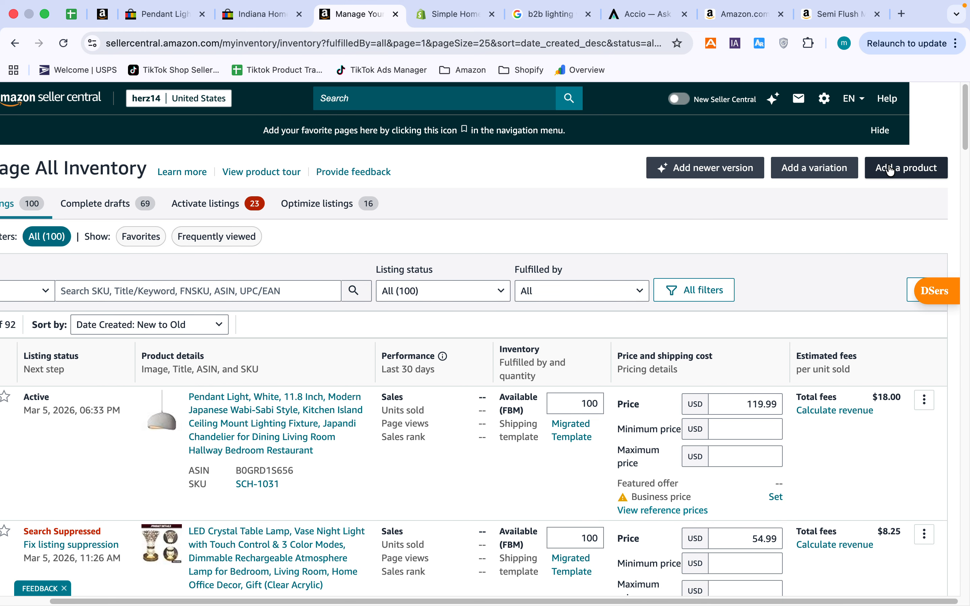
pyautogui.click(889, 171)
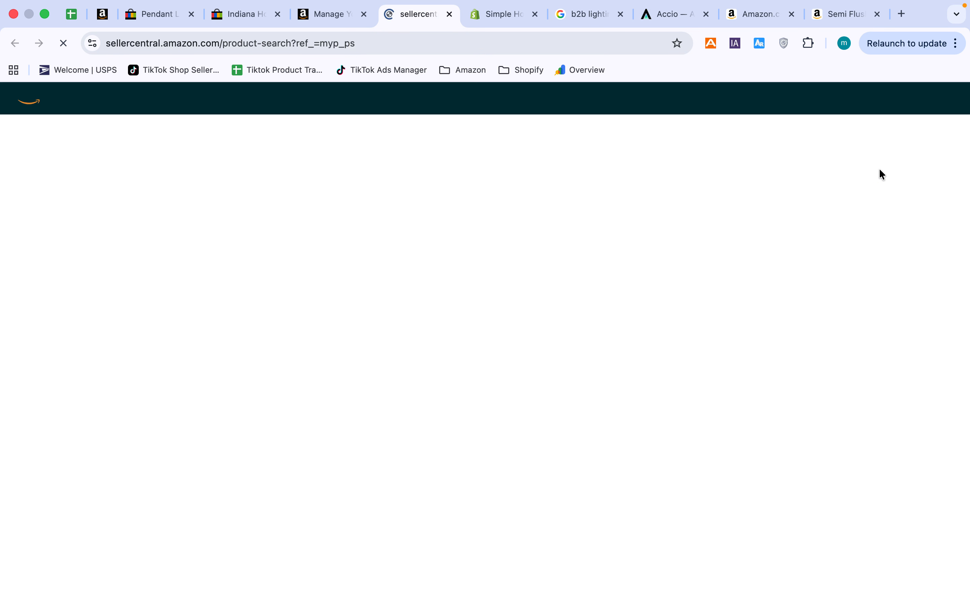
# Close the Shopify page, both eBay pages and both Amazon shopping pages, keeping the Seller Central, Google and Accio pages open
pyautogui.click(528, 15)
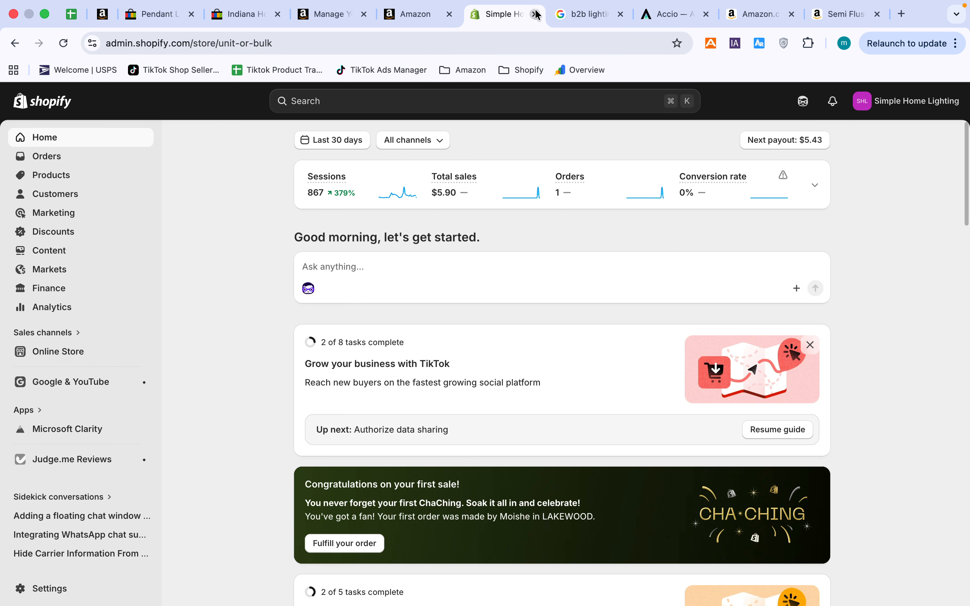
pyautogui.click(535, 15)
pyautogui.click(237, 15)
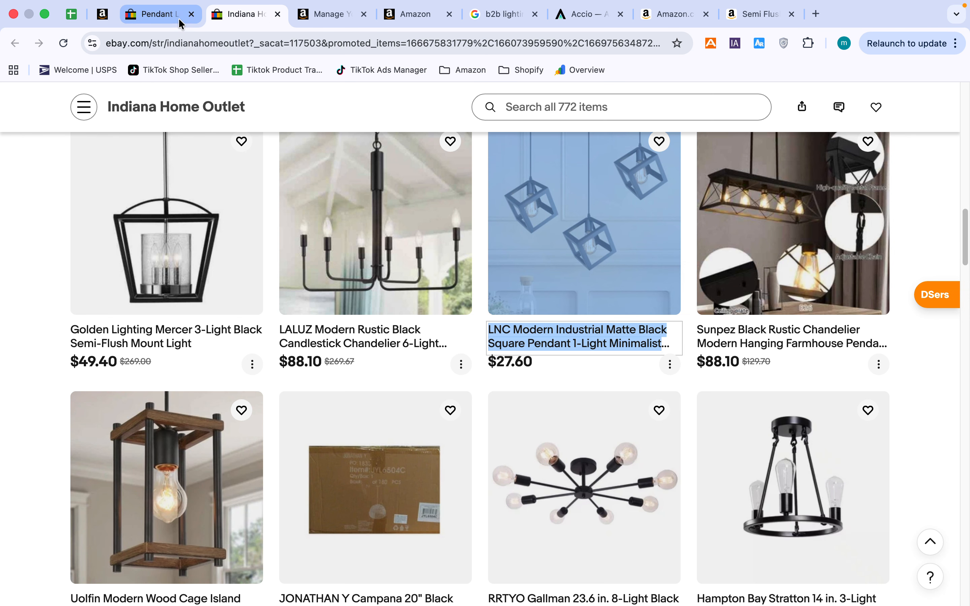
pyautogui.click(192, 15)
pyautogui.click(192, 14)
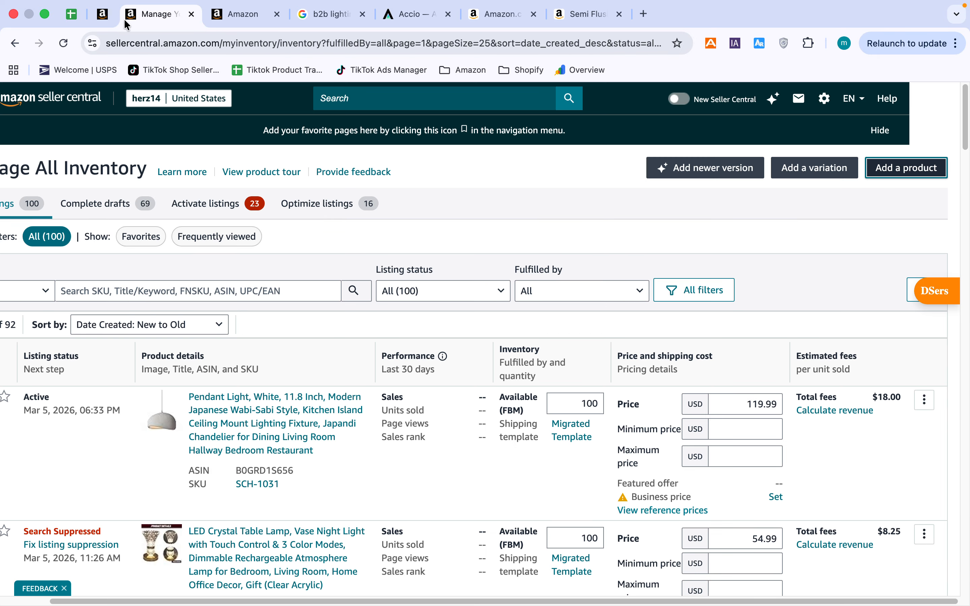
pyautogui.click(504, 14)
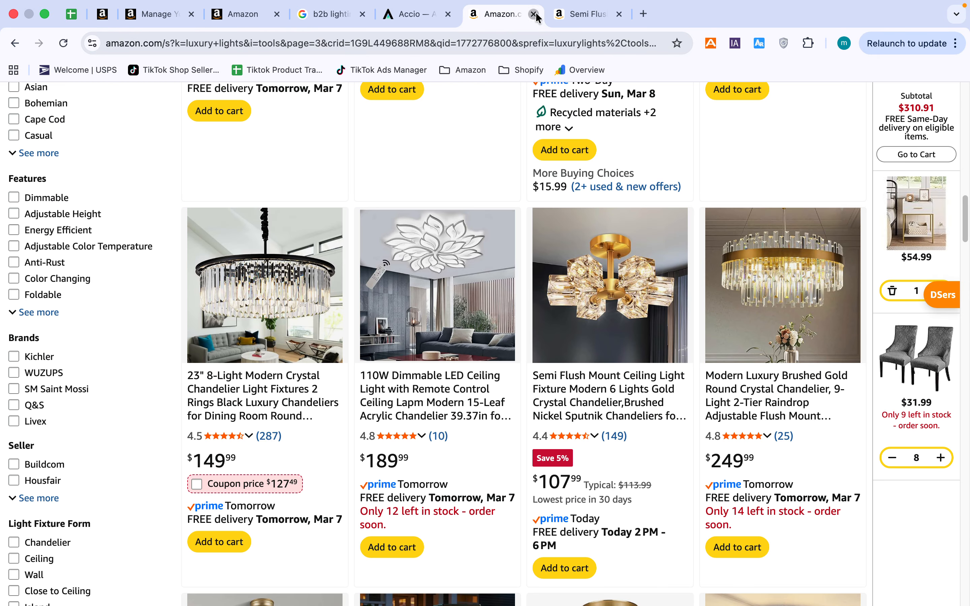
pyautogui.click(534, 15)
pyautogui.click(534, 14)
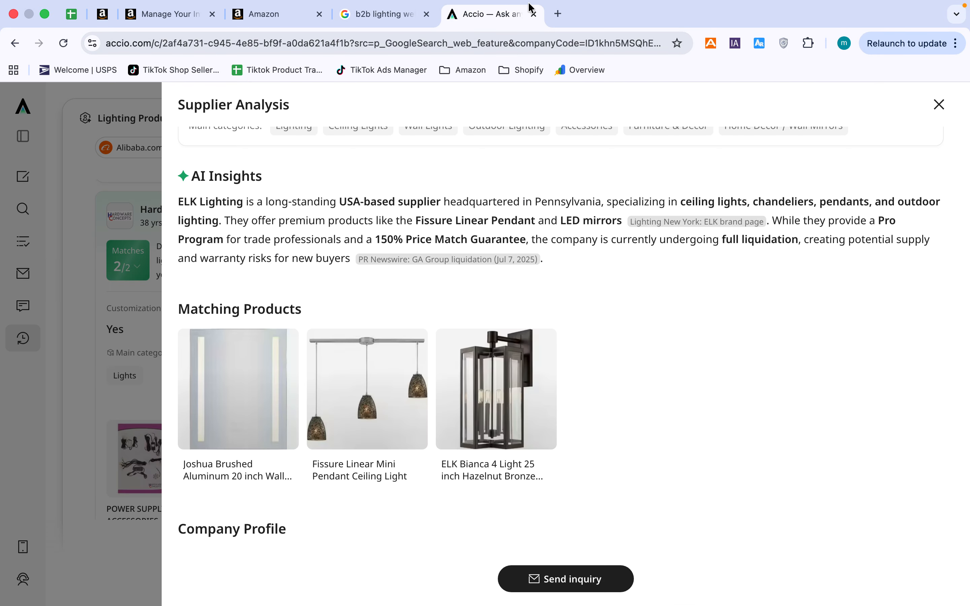
# Move the Accio and Google search pages ahead of the Seller Central pages, and return to the product listing page
pyautogui.moveTo(517, 22); pyautogui.dragTo(218, 17)
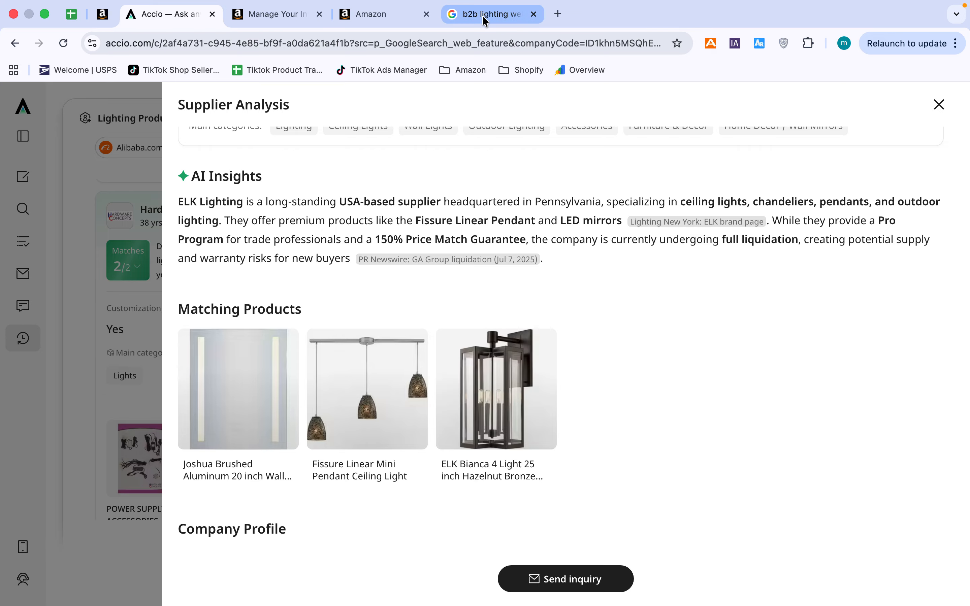
pyautogui.moveTo(444, 14); pyautogui.dragTo(325, 15)
pyautogui.click(487, 15)
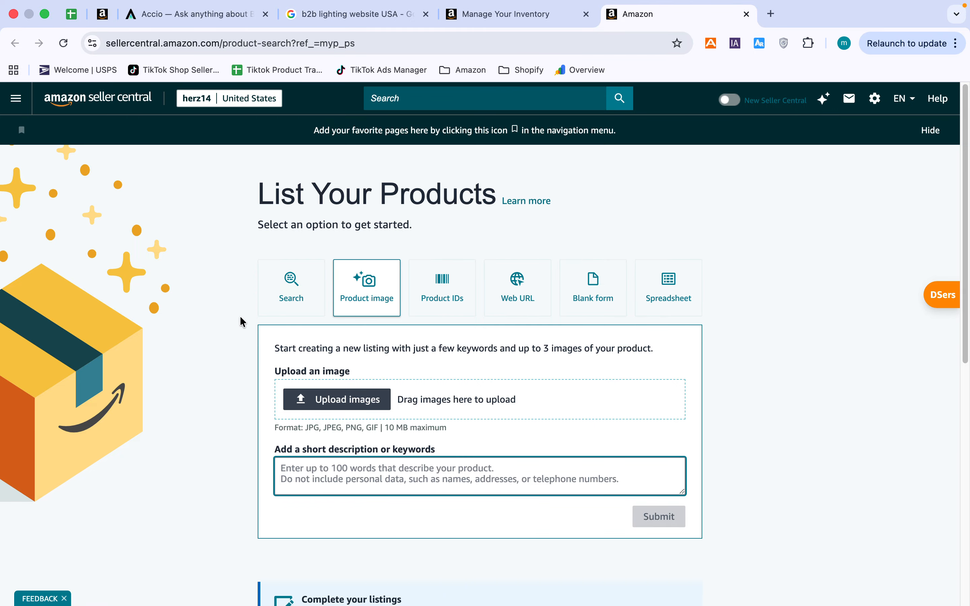
# Look through the Search, Product IDs, Web URL and Blank form listing methods, and return to the Product image method
pyautogui.click(314, 293)
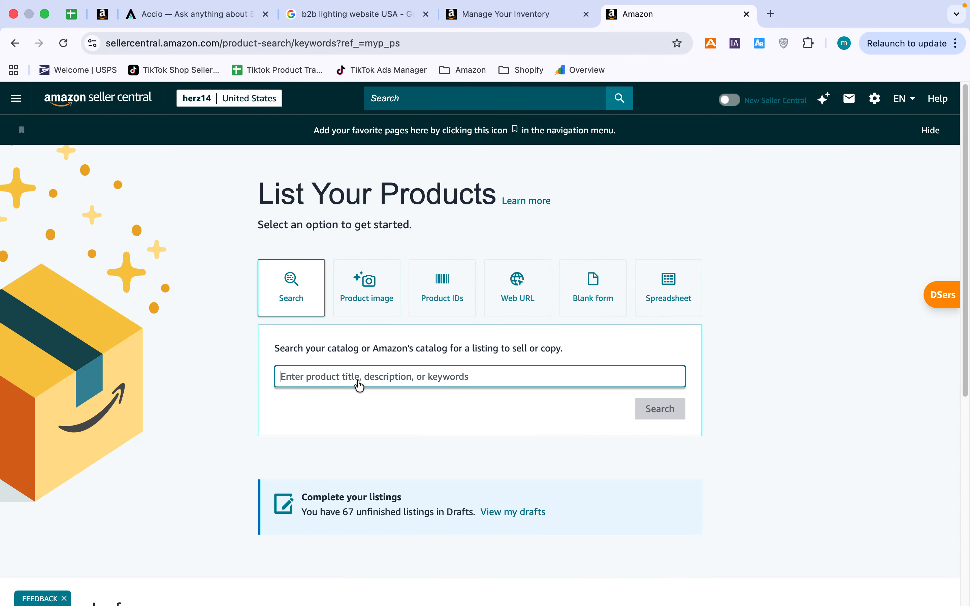
pyautogui.click(366, 283)
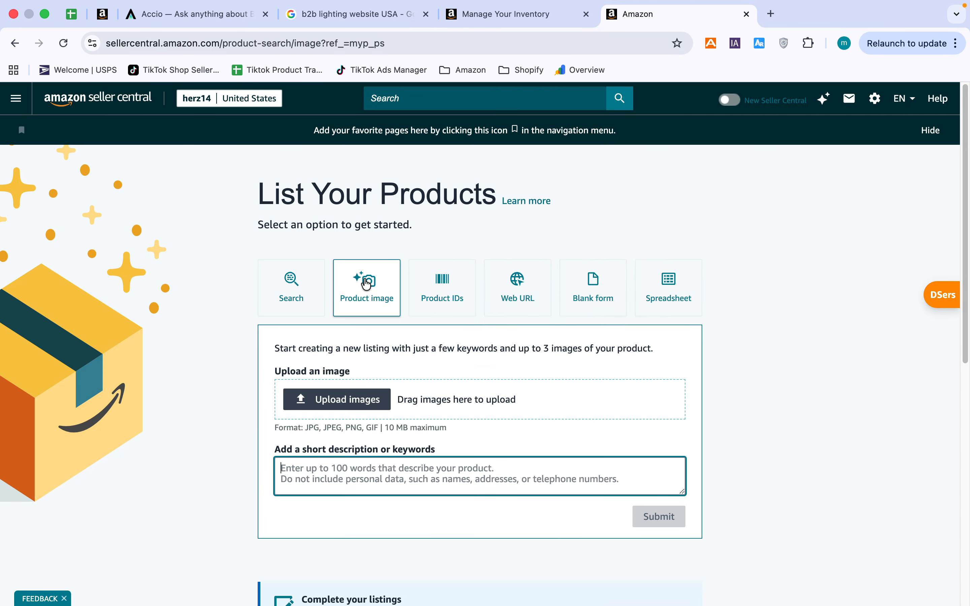
pyautogui.click(444, 294)
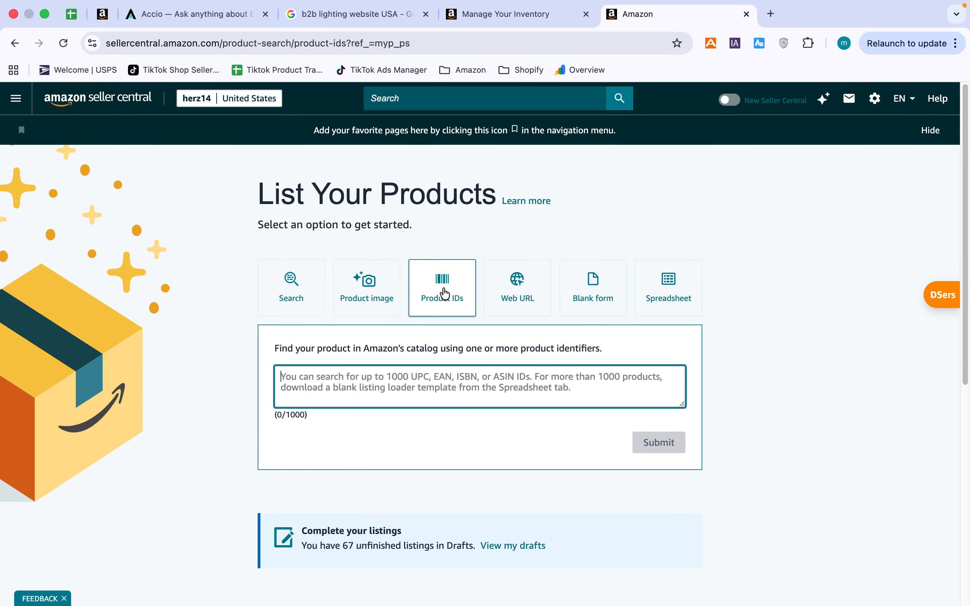
pyautogui.click(535, 295)
pyautogui.click(581, 300)
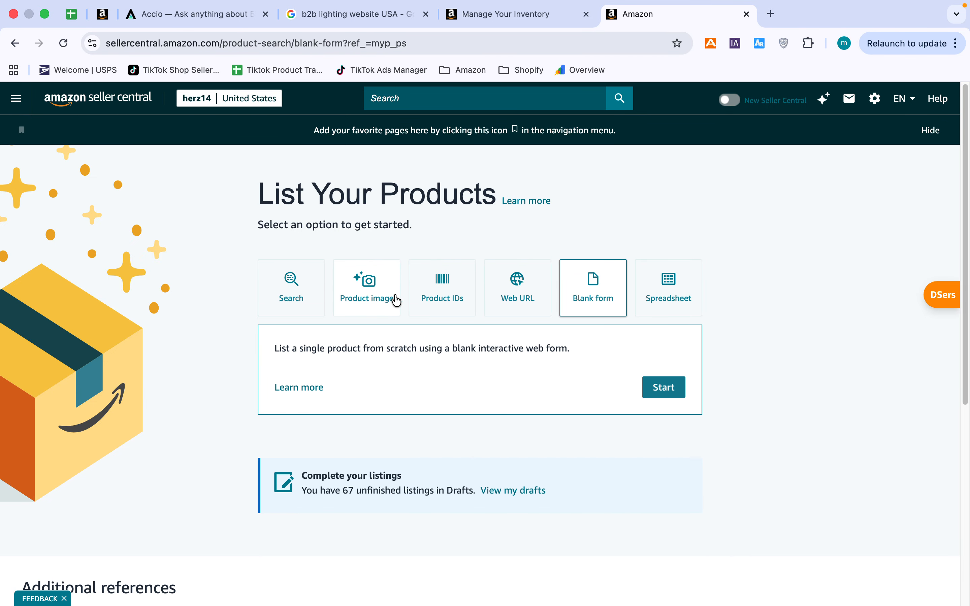
pyautogui.click(362, 309)
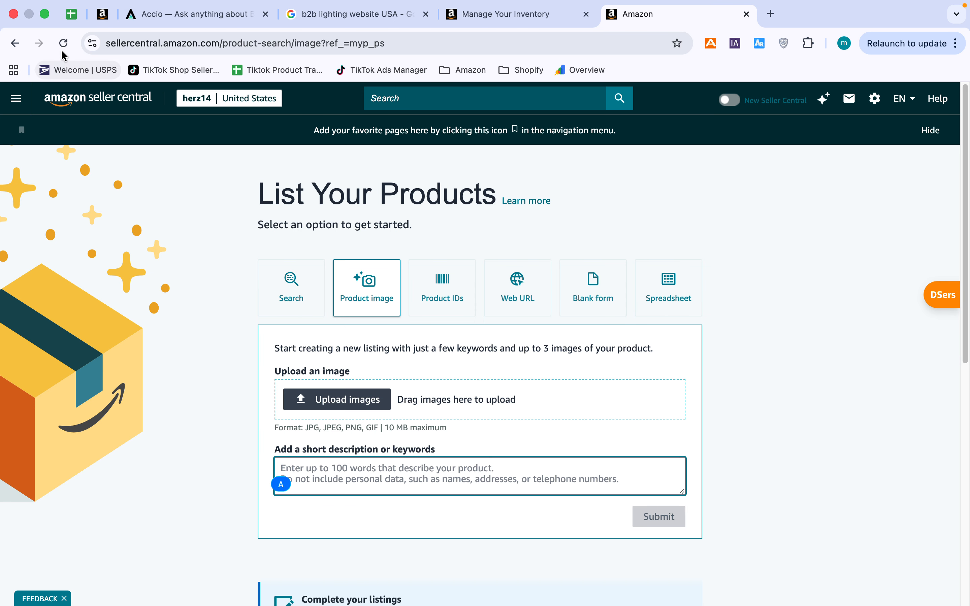
# In the Tiktok Product Tracker spreadsheet, find the first product not yet done and open the Amazon link for SKU SCH-1032
pyautogui.click(71, 17)
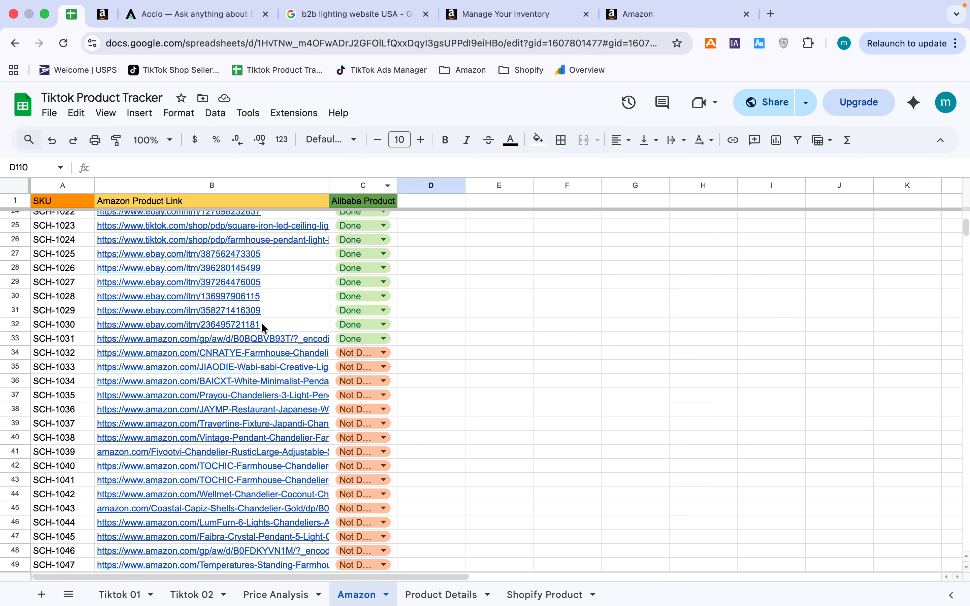
pyautogui.scroll(1, 280, 333)
pyautogui.scroll(-3, 525, 362)
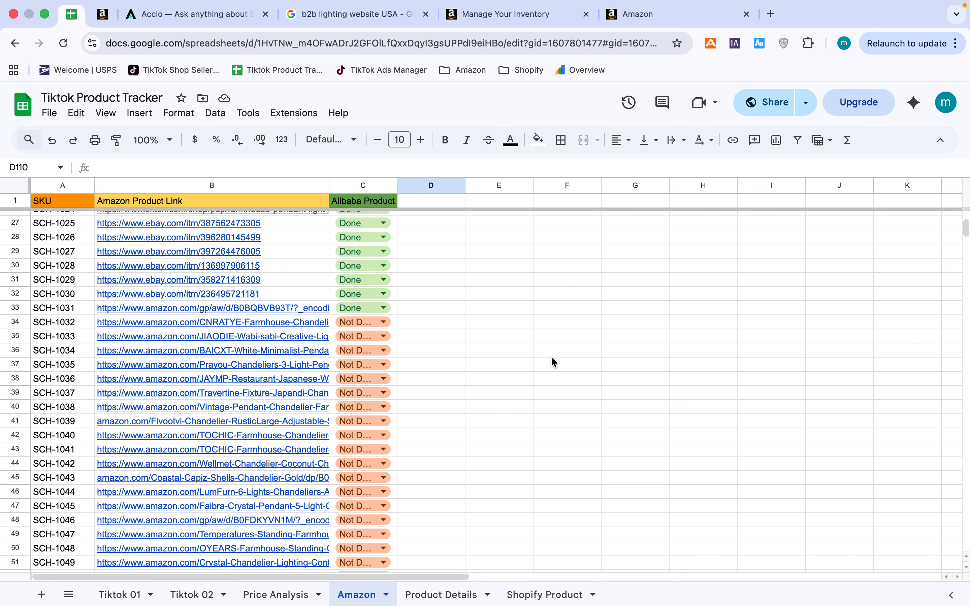
pyautogui.scroll(-20, 550, 357)
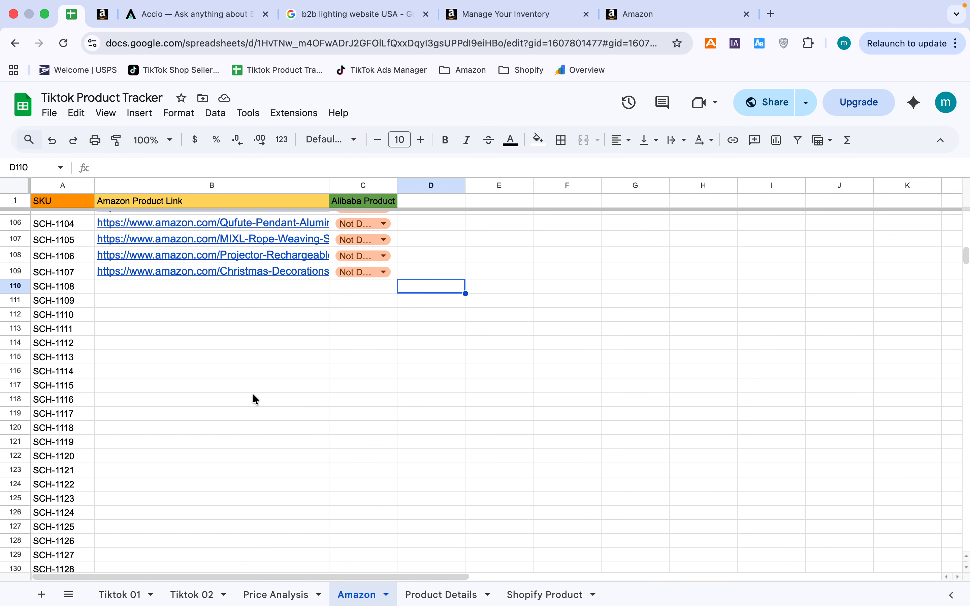
pyautogui.scroll(20, 253, 393)
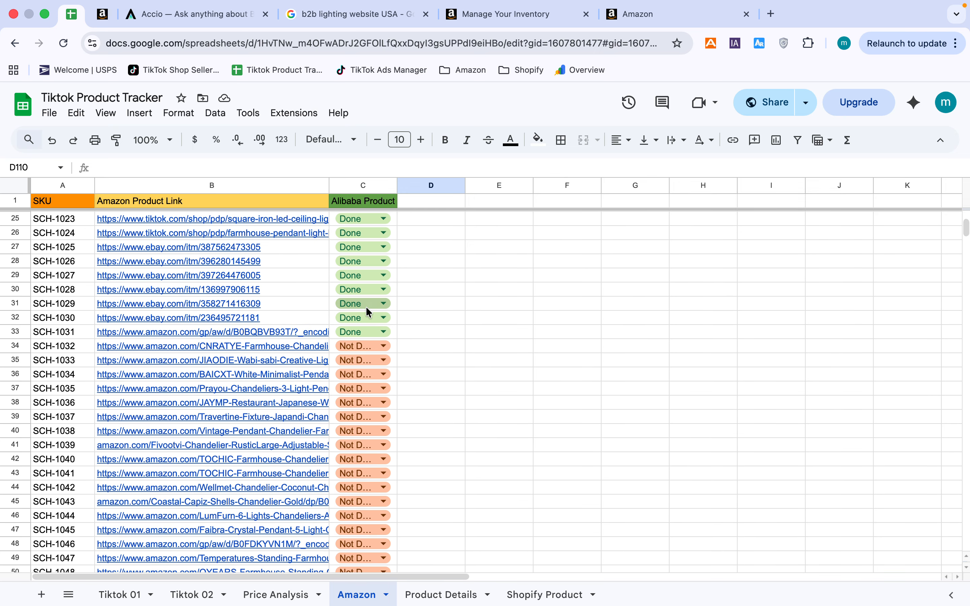
pyautogui.click(207, 345)
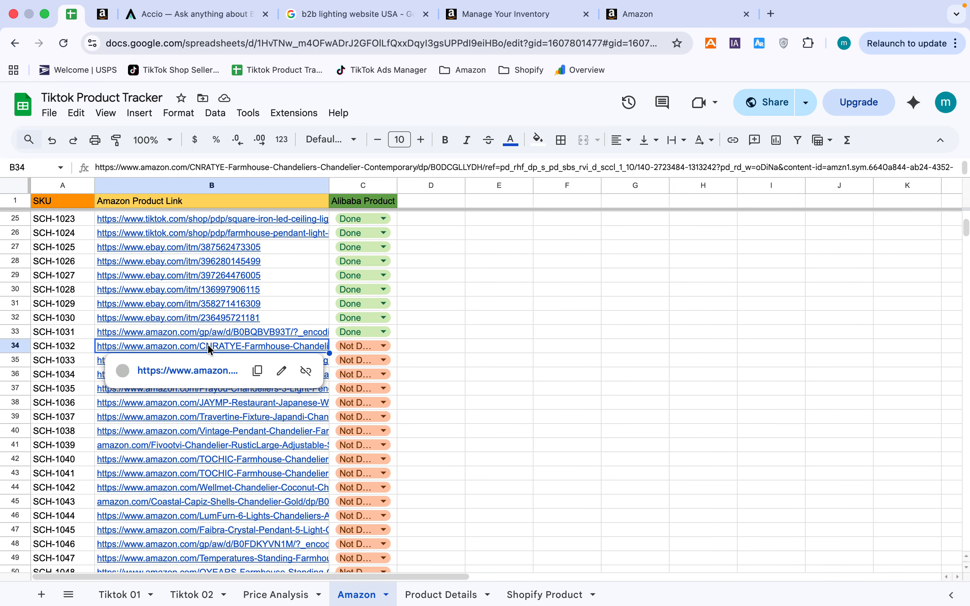
pyautogui.click(214, 372)
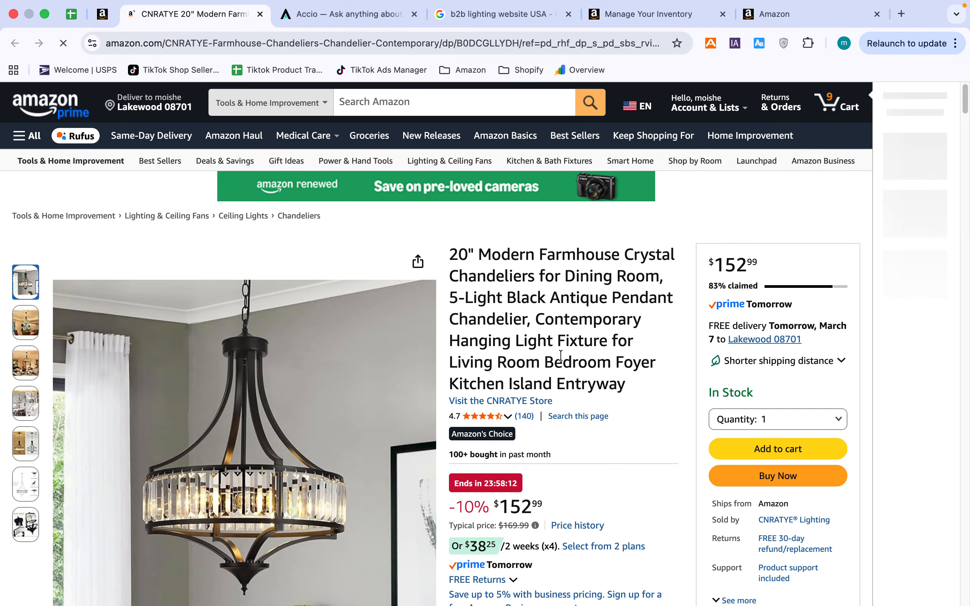
# Copy the full title of the 20" Modern Farmhouse Crystal Chandeliers product into the new Seller Central listing's short description
pyautogui.scroll(-1, 535, 362)
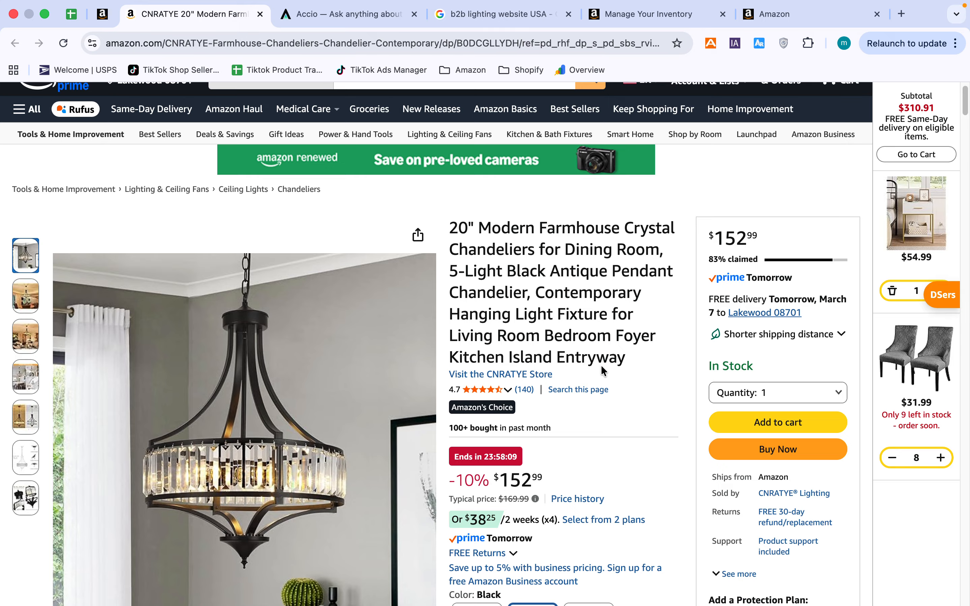
pyautogui.moveTo(631, 360); pyautogui.dragTo(450, 227)
pyautogui.press('super+c')
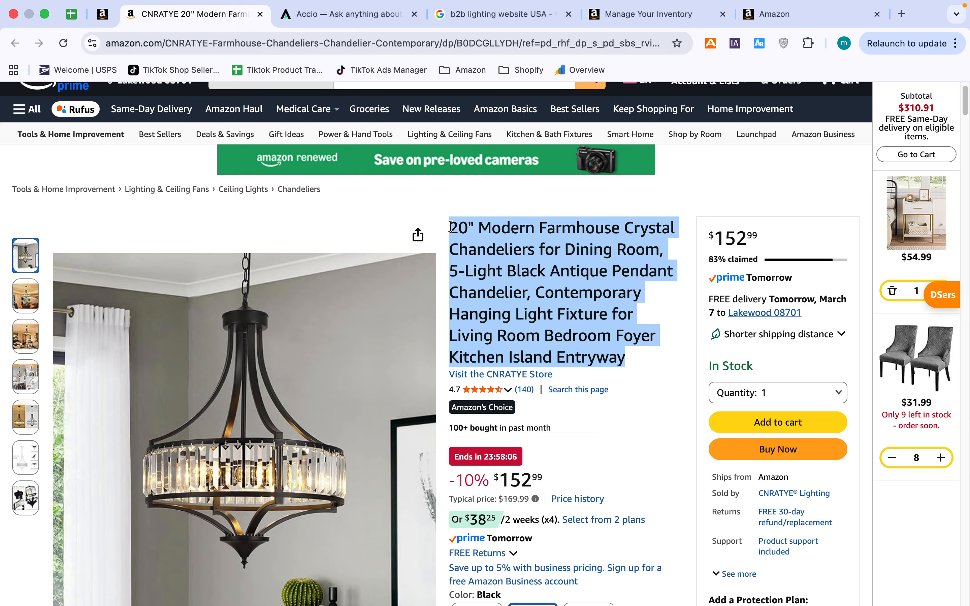
pyautogui.click(755, 5)
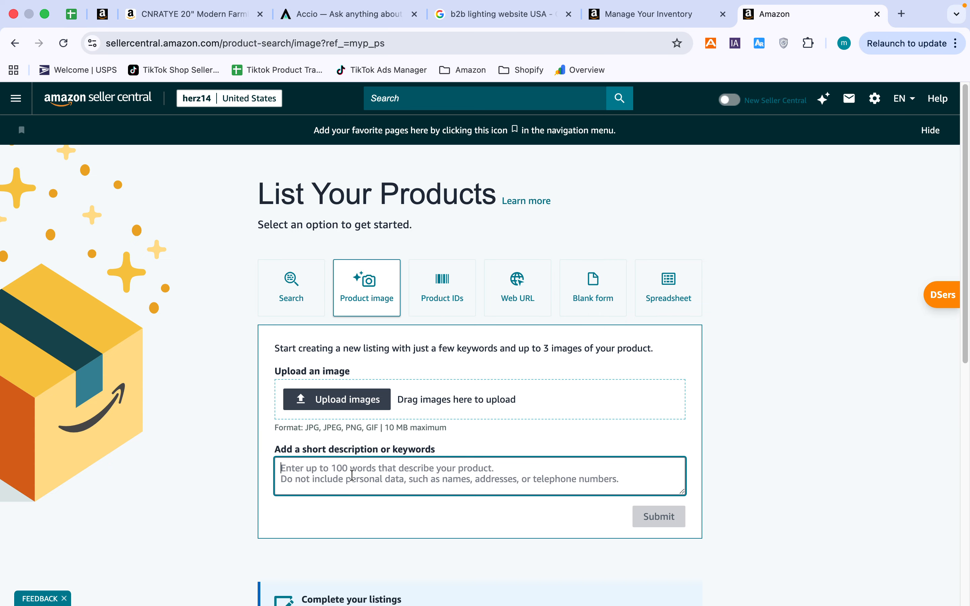
pyautogui.press('super+v')
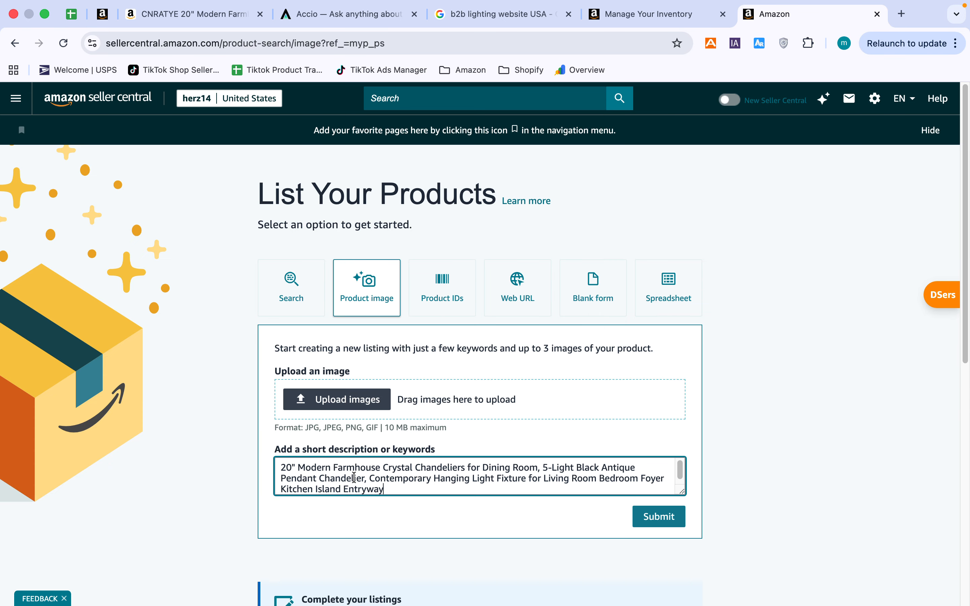
pyautogui.scroll(-1, 354, 478)
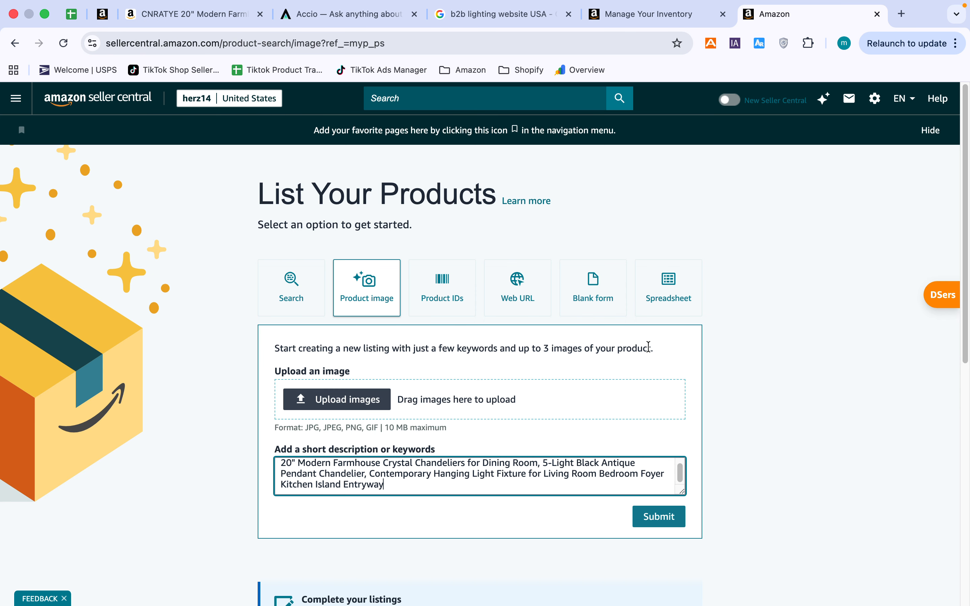
# Return to the chandelier's Amazon product page and open its main picture in the enlarged image gallery
pyautogui.click(209, 16)
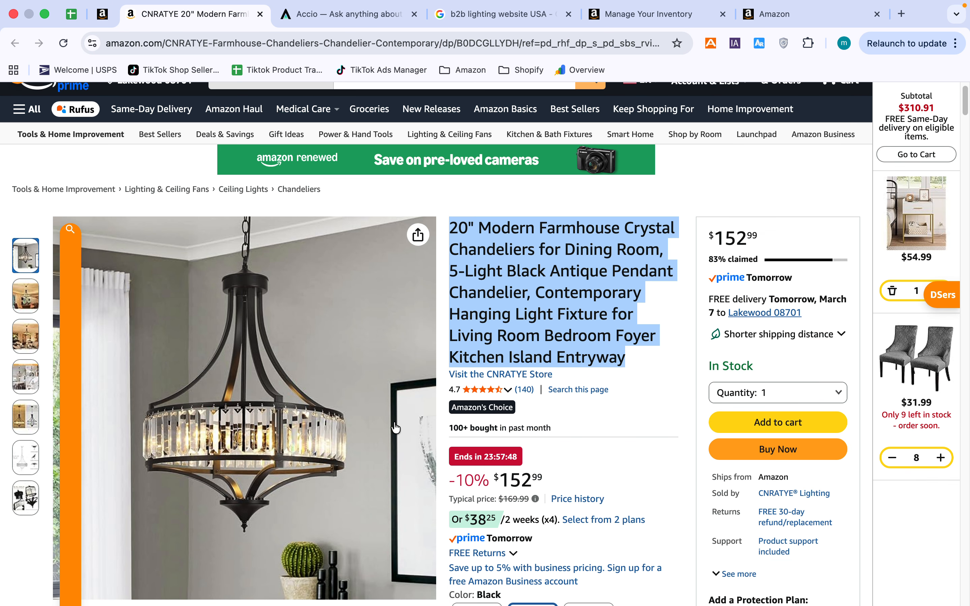
pyautogui.scroll(-3, 393, 432)
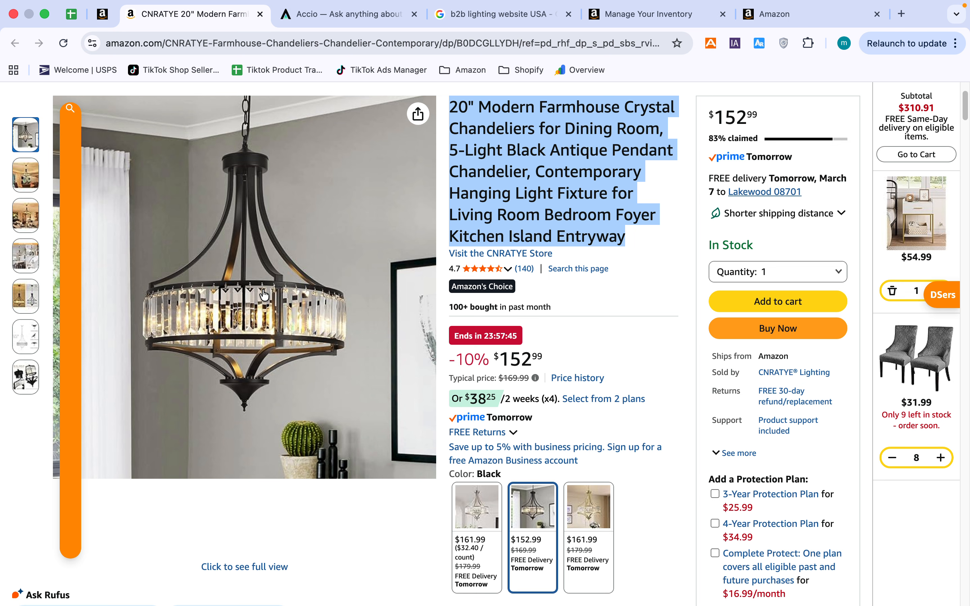
pyautogui.click(264, 295)
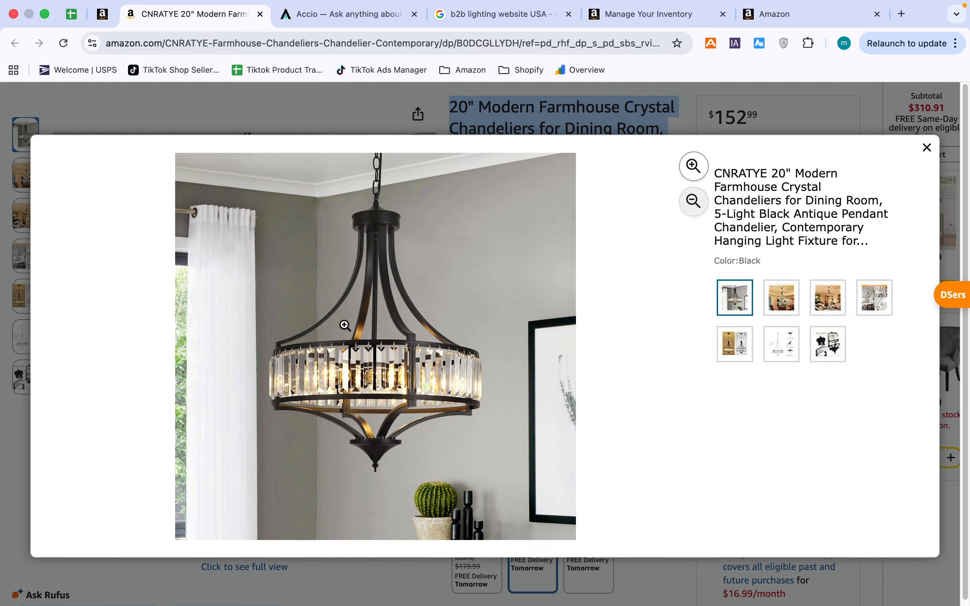
# Switch to the desktop and open the Downloads folder in Finder
pyautogui.hotkey('ctrl', 'Left')
pyautogui.hotkey('ctrl', 'Right')
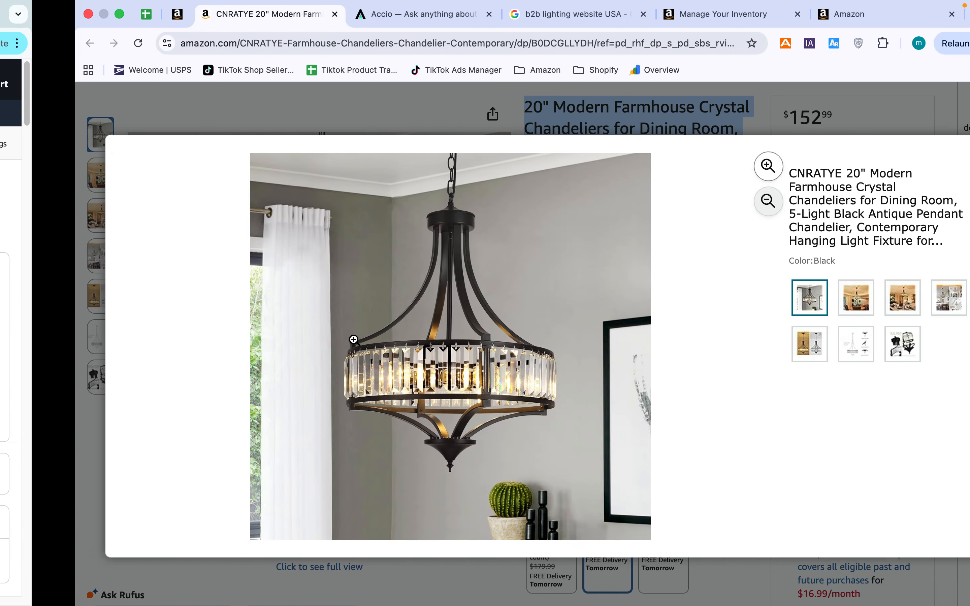
pyautogui.hotkey('ctrl', 'Up')
pyautogui.moveTo(557, 31); pyautogui.dragTo(321, 34)
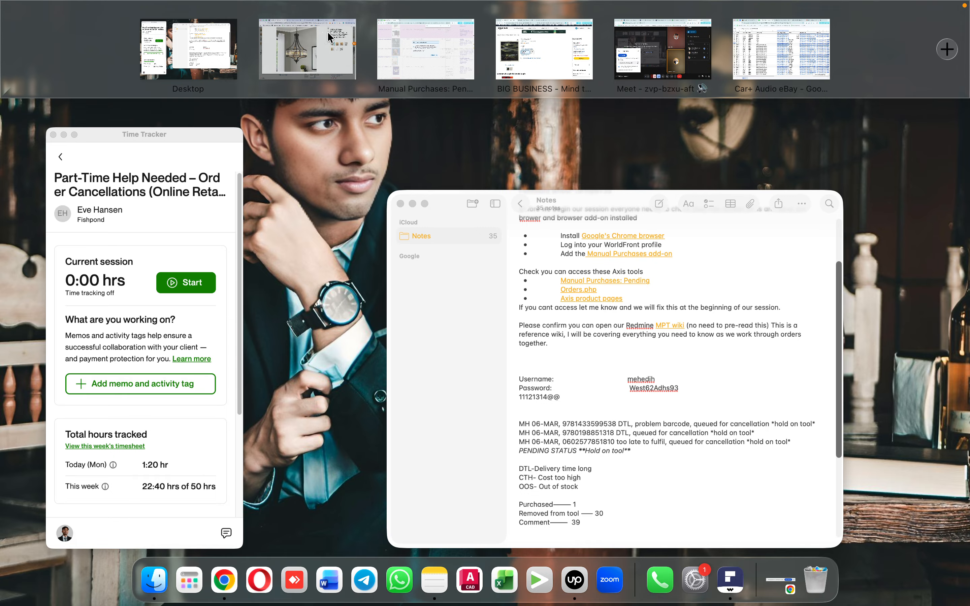
pyautogui.click(320, 36)
pyautogui.hotkey('ctrl', 'Left')
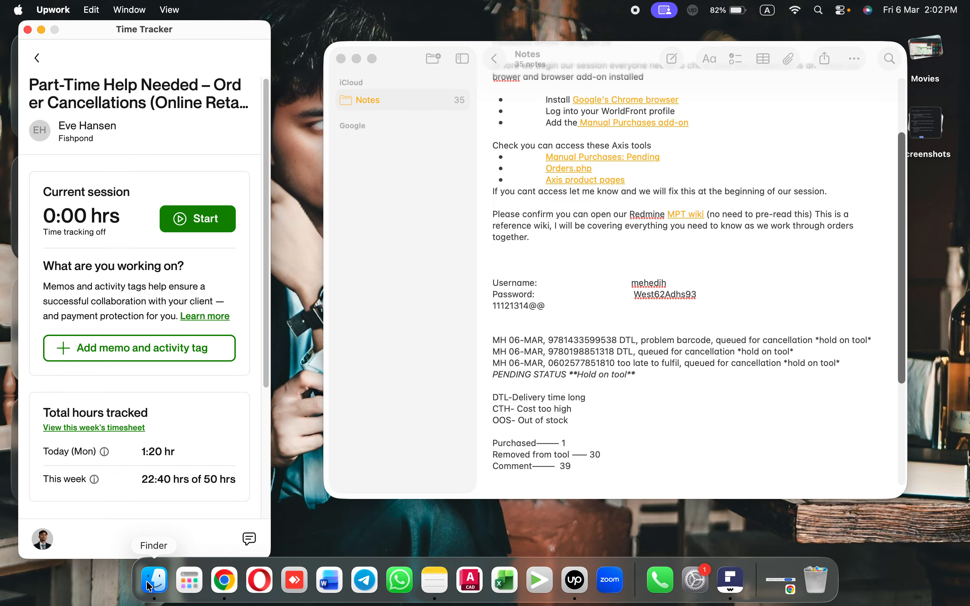
pyautogui.click(153, 584)
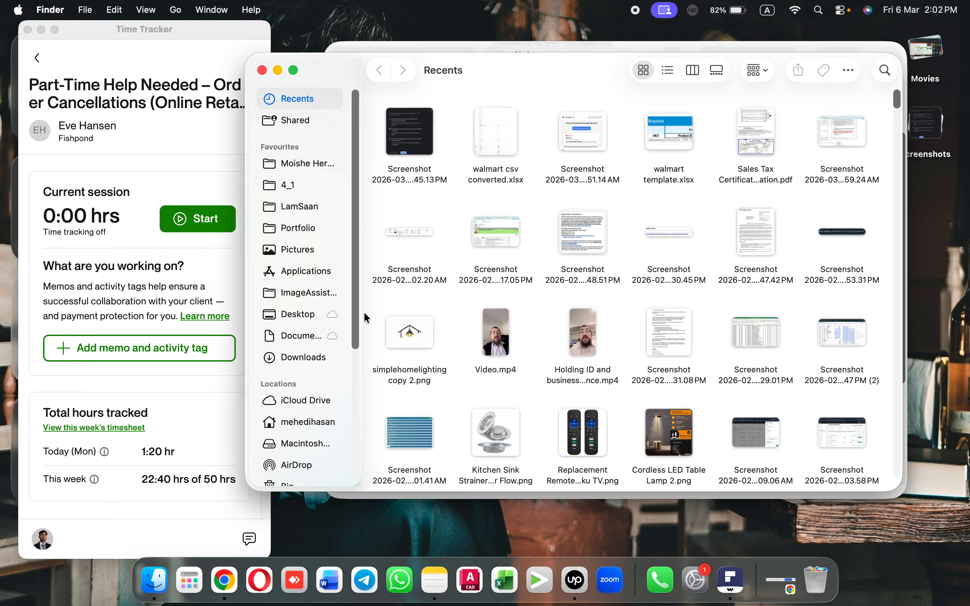
pyautogui.click(290, 359)
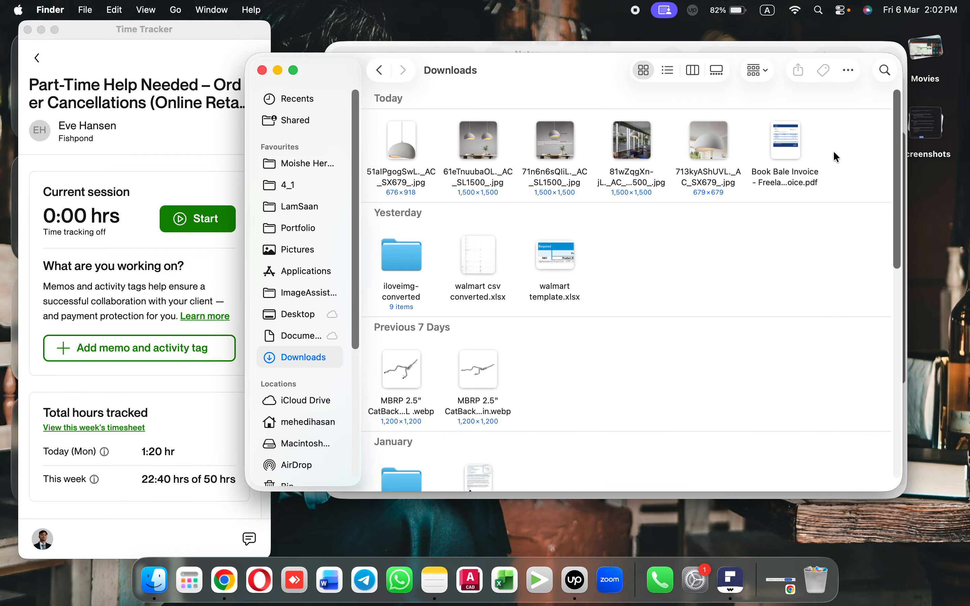
# Move all six of today's files in the Downloads folder to the Bin and return to the chandelier's Amazon image gallery
pyautogui.moveTo(784, 156); pyautogui.dragTo(403, 148)
pyautogui.rightClick(403, 148)
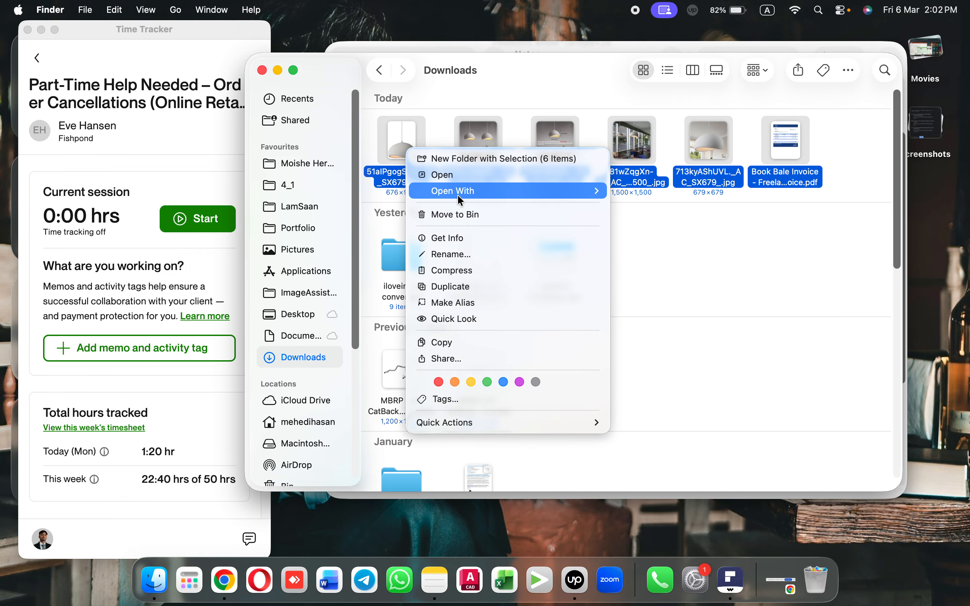
pyautogui.click(458, 215)
pyautogui.hotkey('ctrl', 'Right')
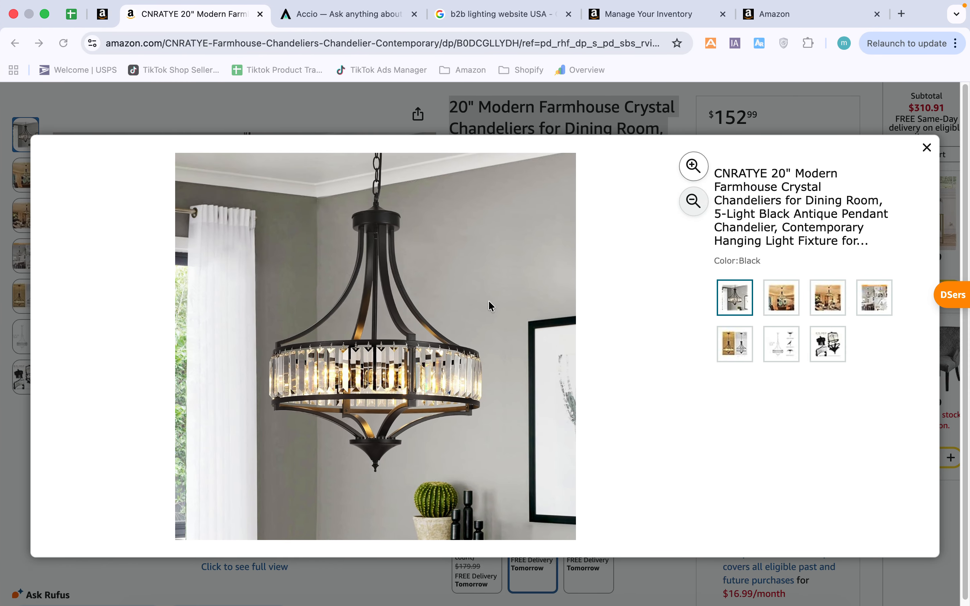
# Save the main picture and the second gallery picture, the dining table scene, to the Downloads folder under their default names
pyautogui.rightClick(404, 308)
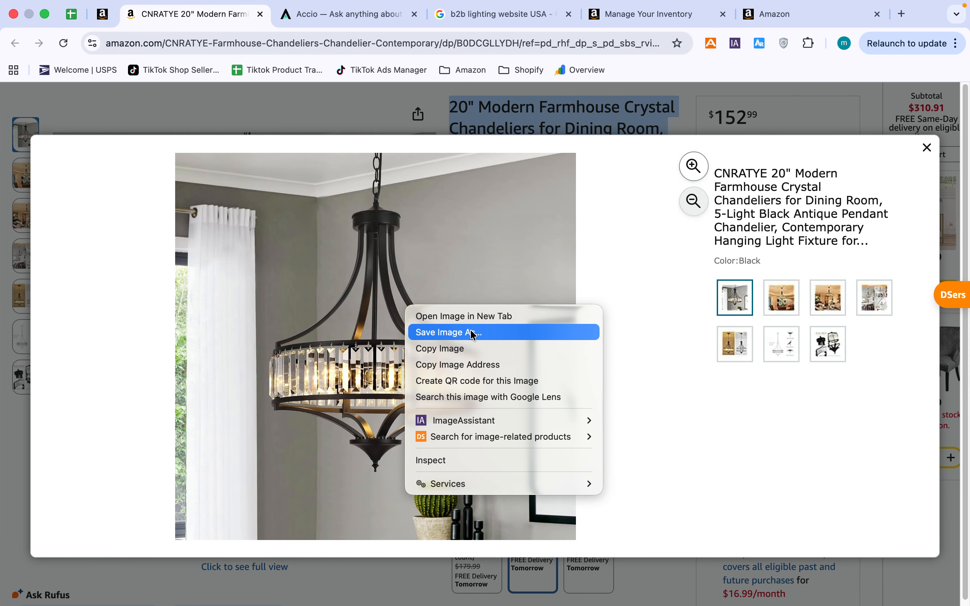
pyautogui.click(509, 330)
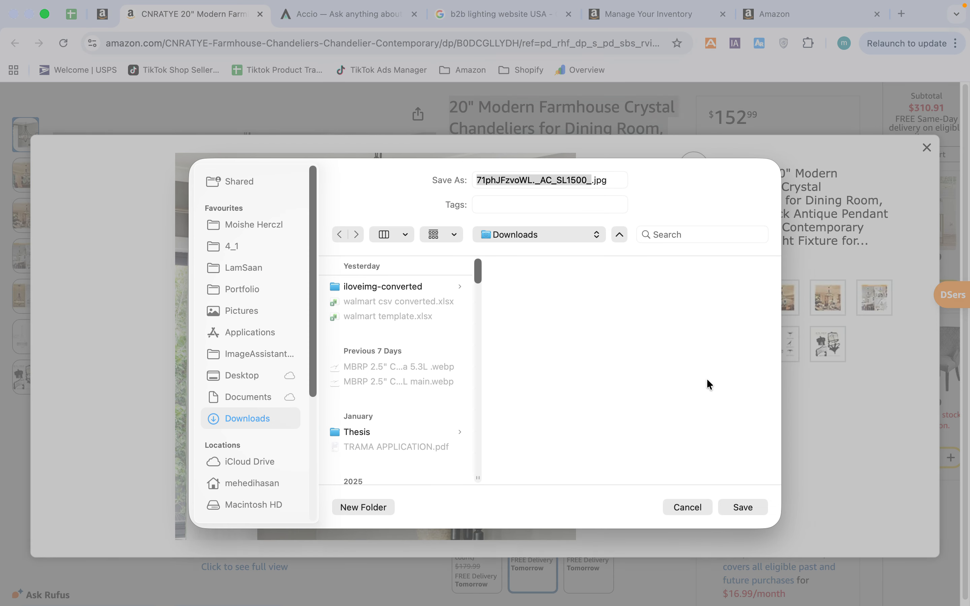
pyautogui.click(746, 506)
pyautogui.click(781, 298)
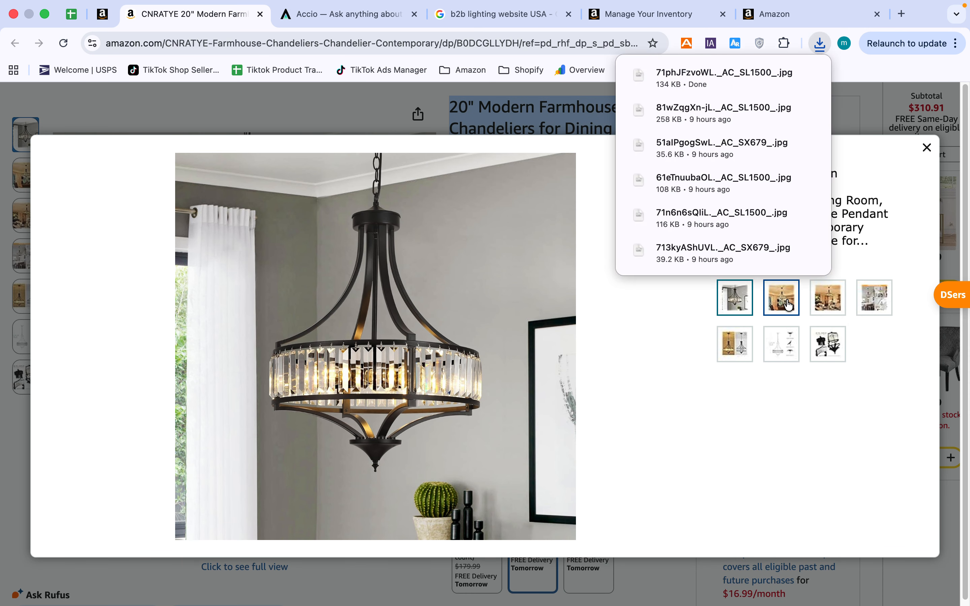
pyautogui.rightClick(406, 316)
pyautogui.click(582, 335)
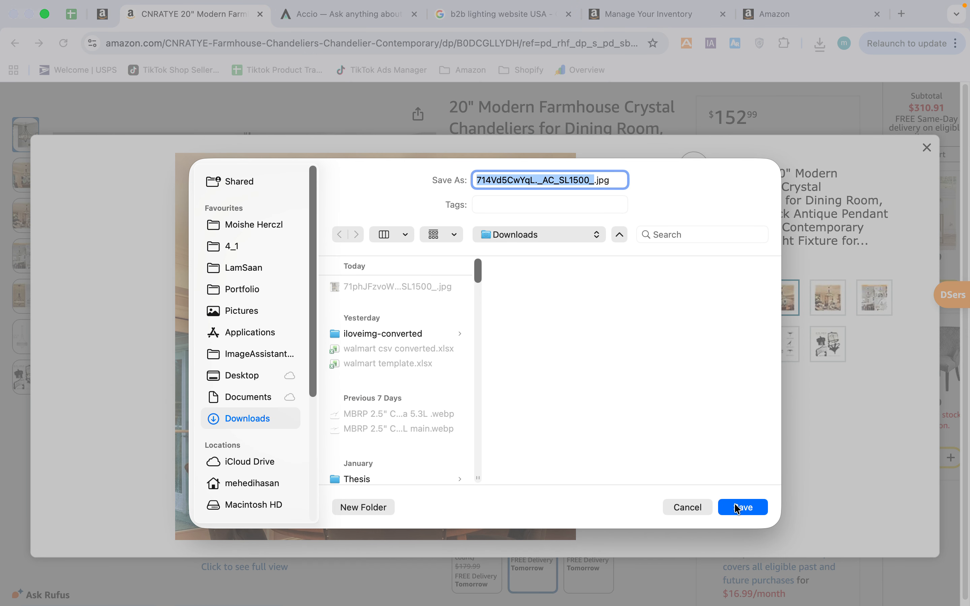
pyautogui.click(738, 509)
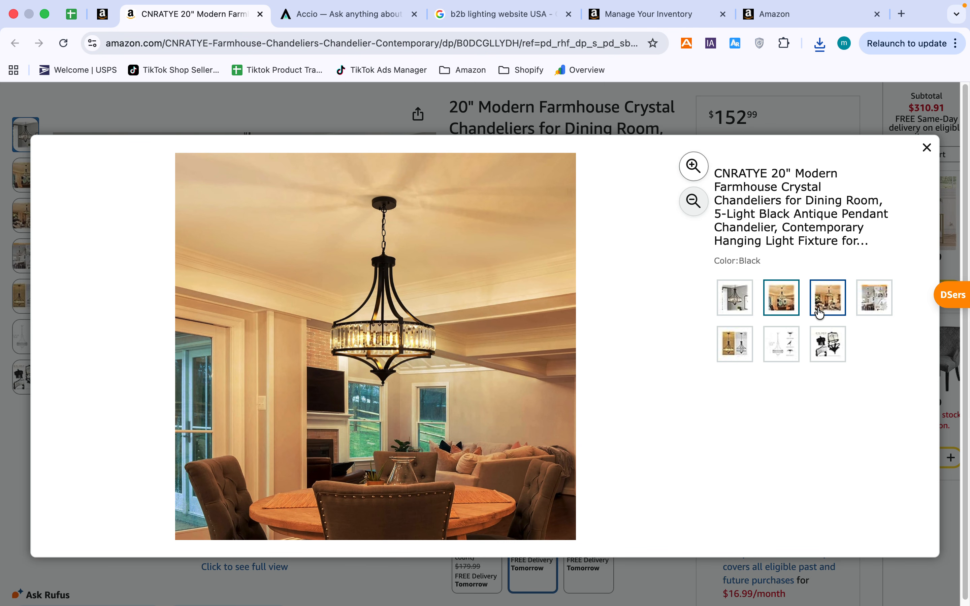
# Save the third gallery picture and the "Adjustable Height Fits Any Space" picture to the Downloads folder
pyautogui.click(828, 297)
pyautogui.rightClick(425, 324)
pyautogui.click(485, 350)
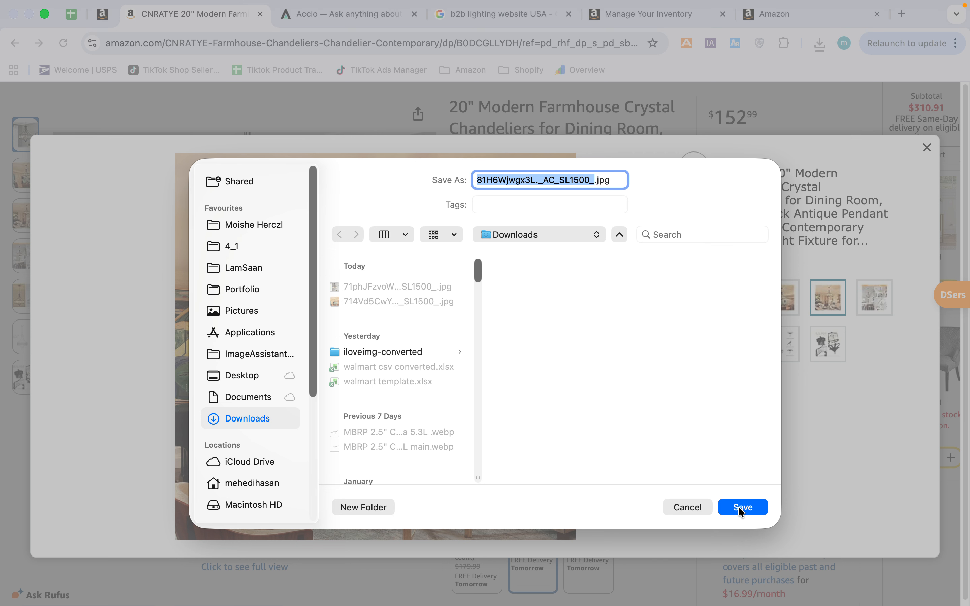
pyautogui.click(738, 507)
pyautogui.click(864, 308)
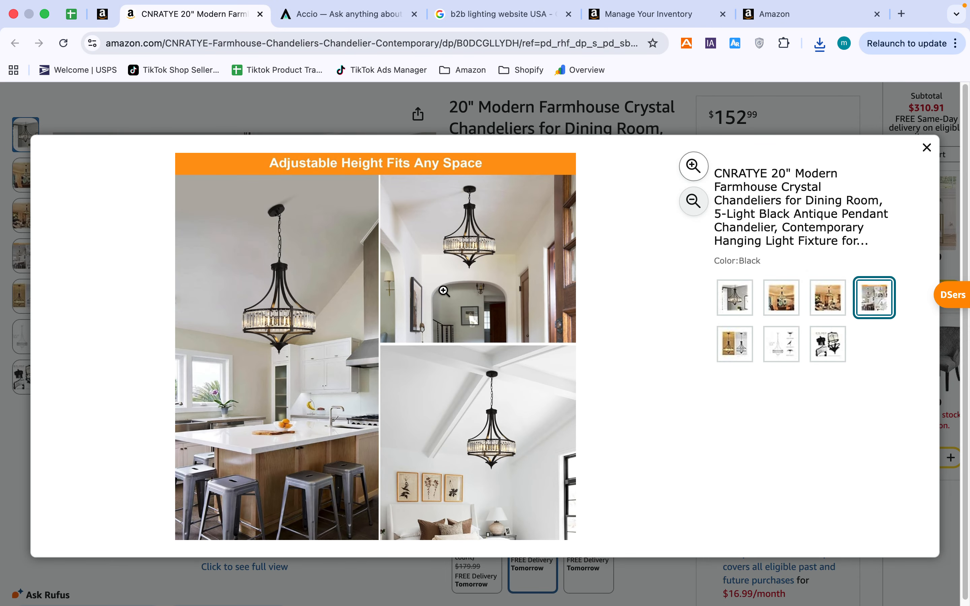
pyautogui.rightClick(343, 297)
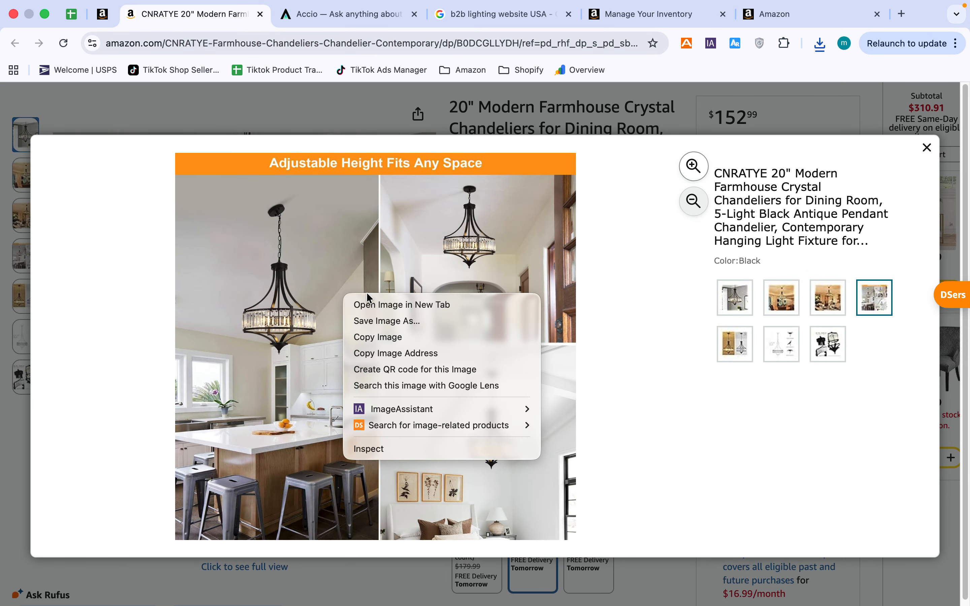
pyautogui.click(387, 323)
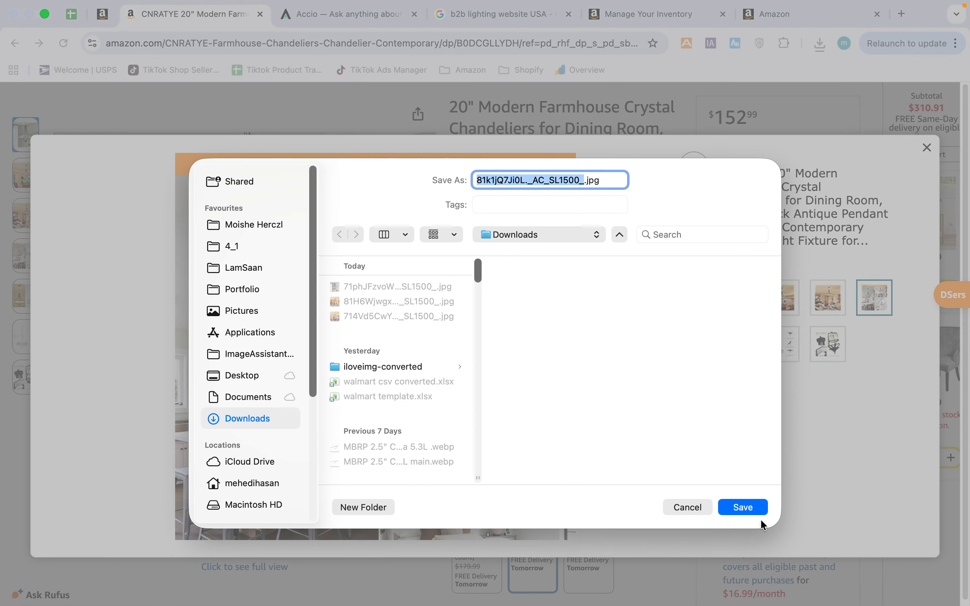
pyautogui.click(755, 509)
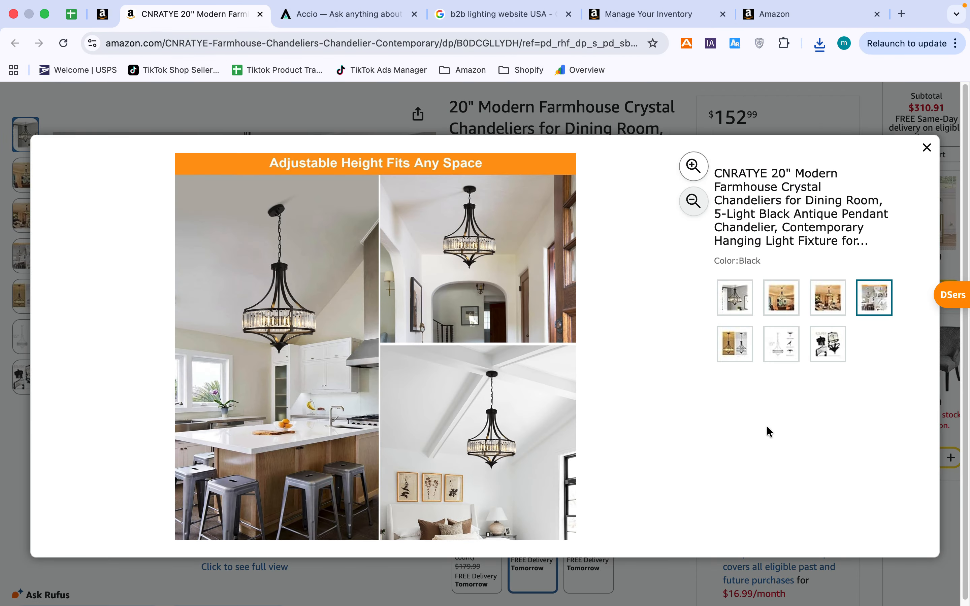
# Save the fifth gallery picture, comparing the chandelier with lights turned on and off, to the Downloads folder
pyautogui.click(735, 343)
pyautogui.rightClick(362, 293)
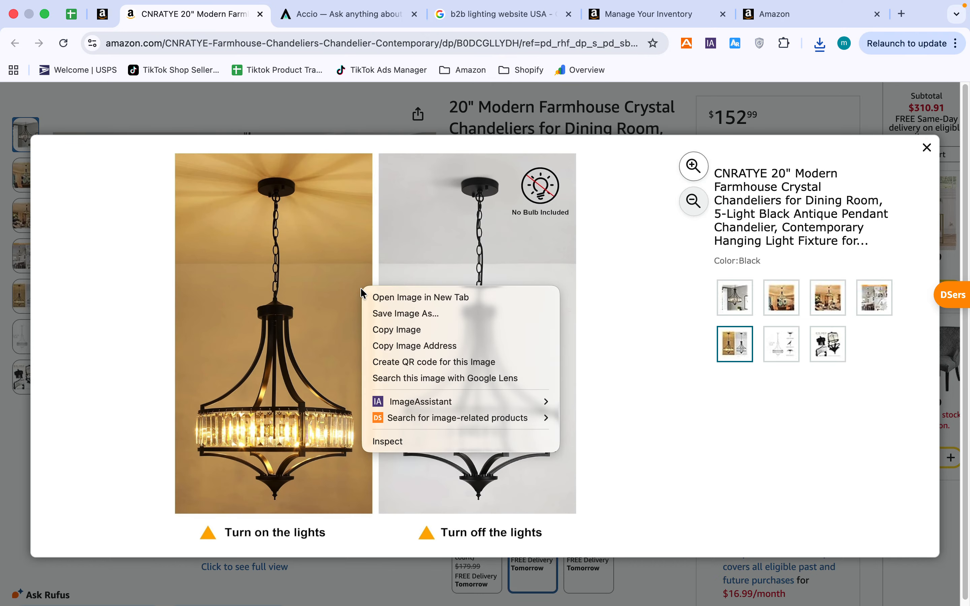
pyautogui.click(403, 320)
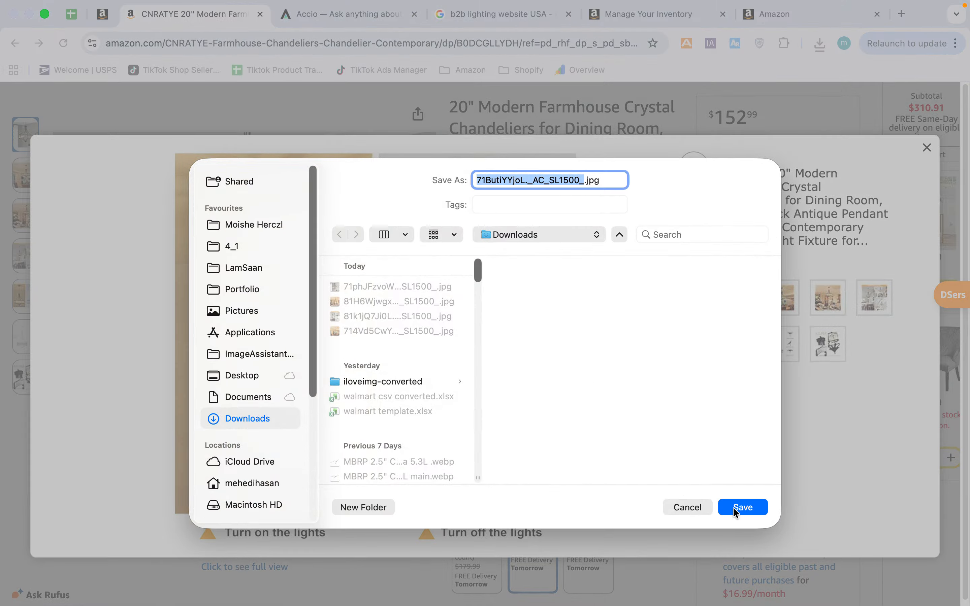
pyautogui.click(735, 510)
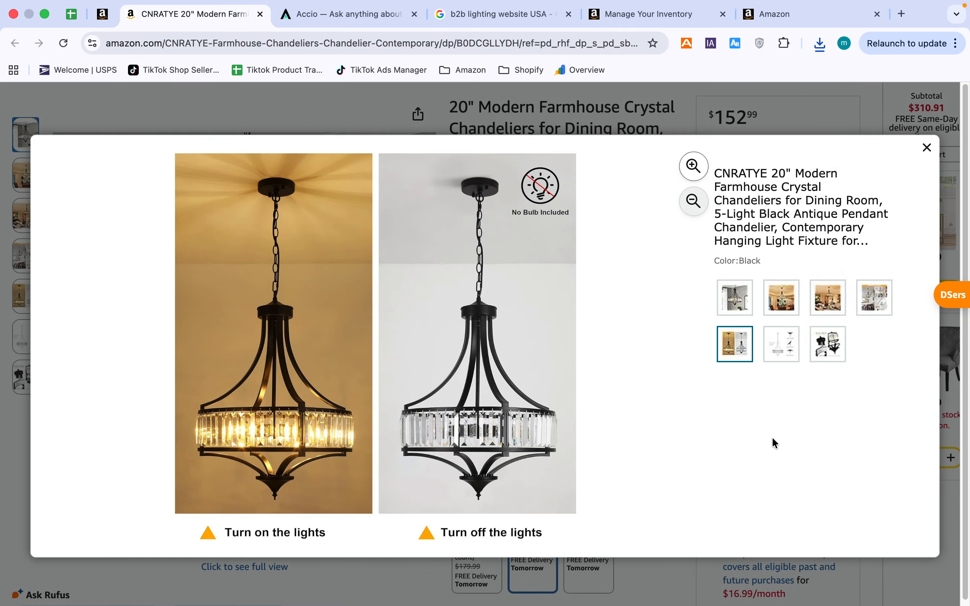
# Save the sixth gallery picture, the dimension drawing with ceiling types, to the Downloads folder
pyautogui.click(778, 351)
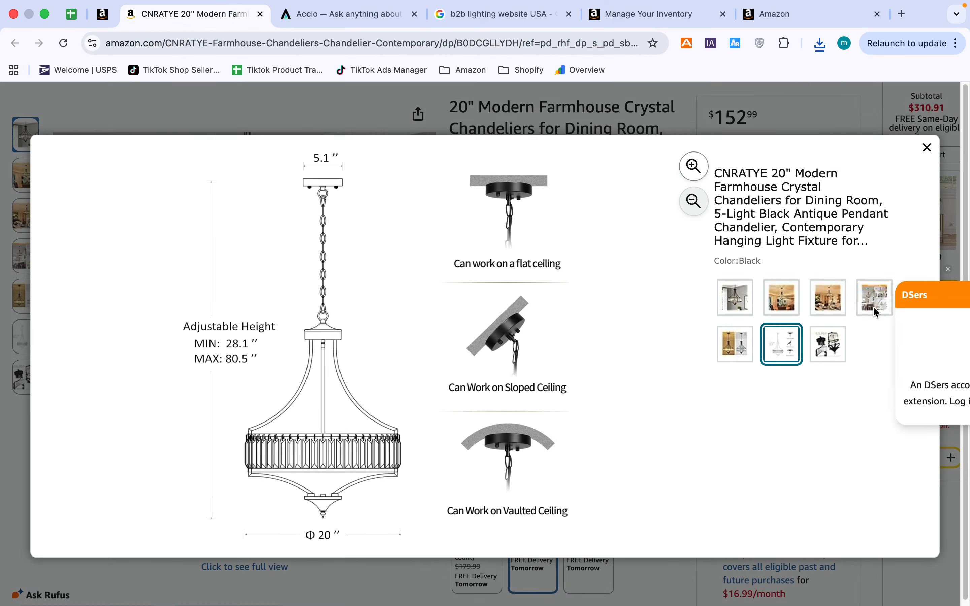
pyautogui.click(744, 339)
pyautogui.click(780, 346)
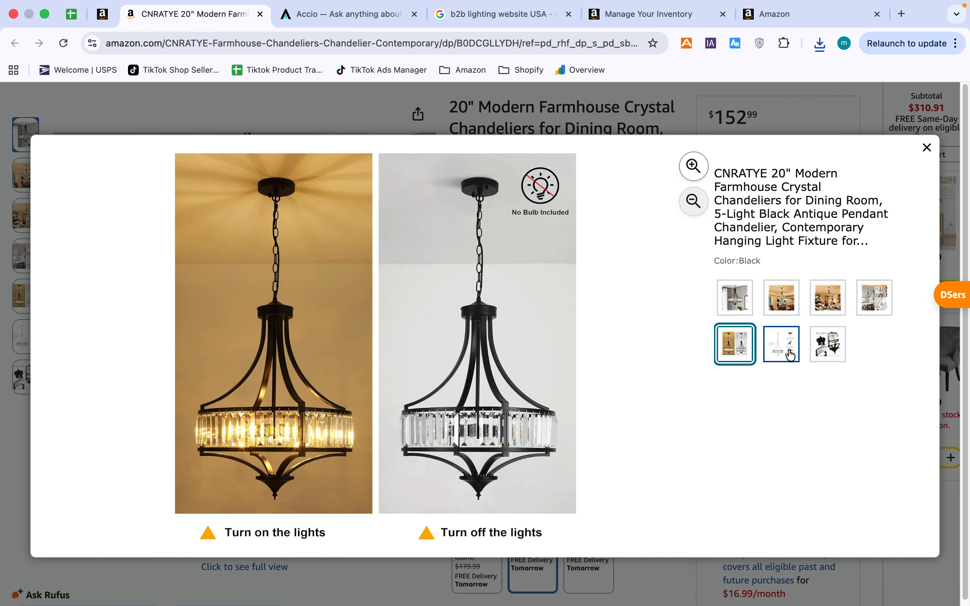
pyautogui.rightClick(416, 301)
pyautogui.click(473, 328)
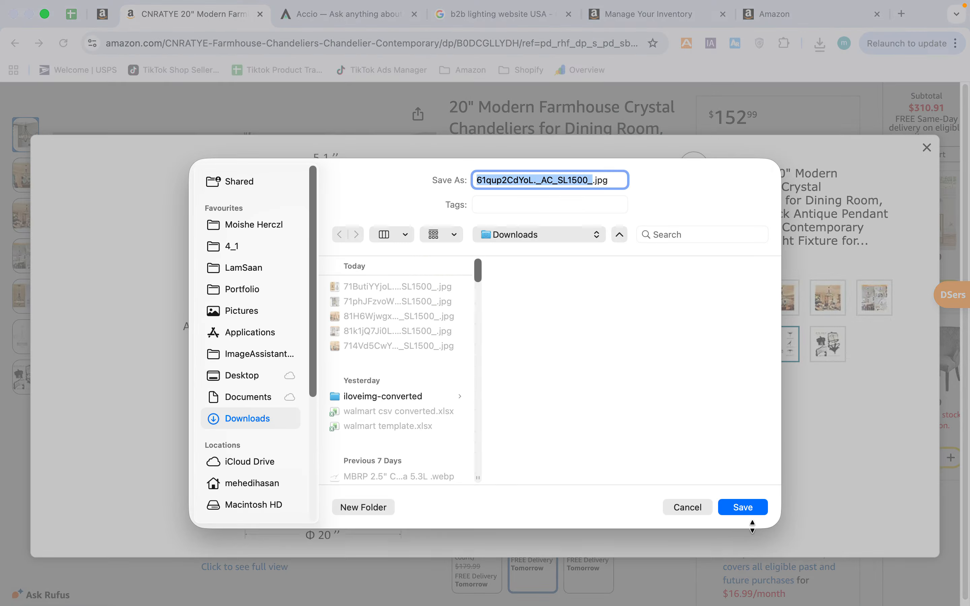
pyautogui.click(742, 507)
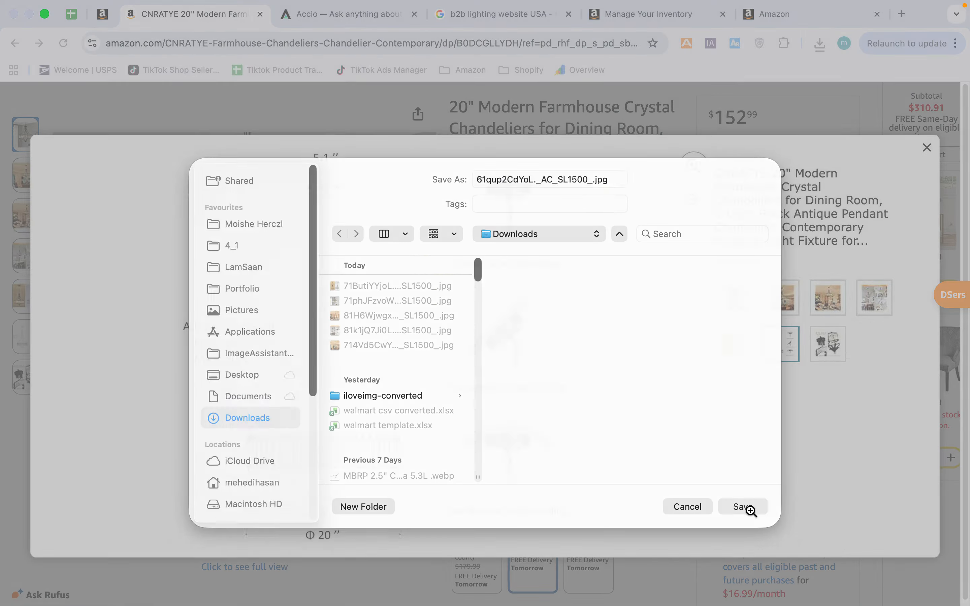
# Save the "Detail Display" picture to the Downloads folder and close the enlarged image gallery
pyautogui.scroll(-1, 833, 342)
pyautogui.click(839, 353)
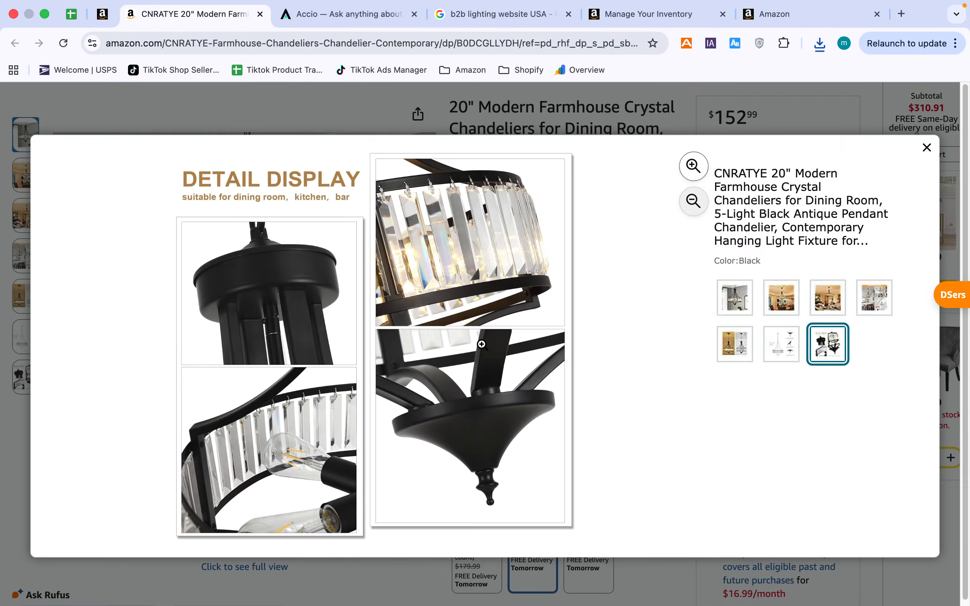
pyautogui.rightClick(304, 286)
pyautogui.click(360, 312)
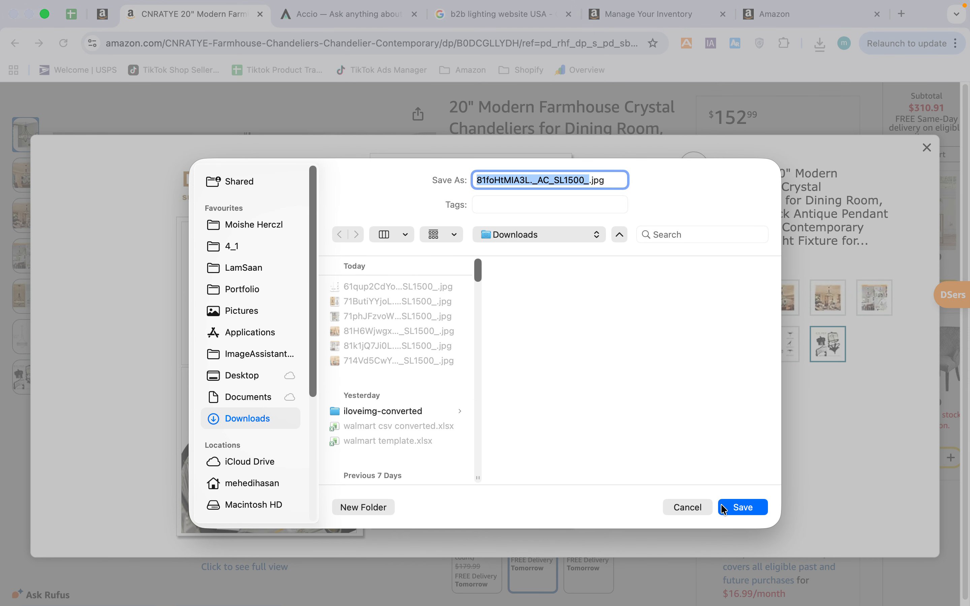
pyautogui.click(729, 506)
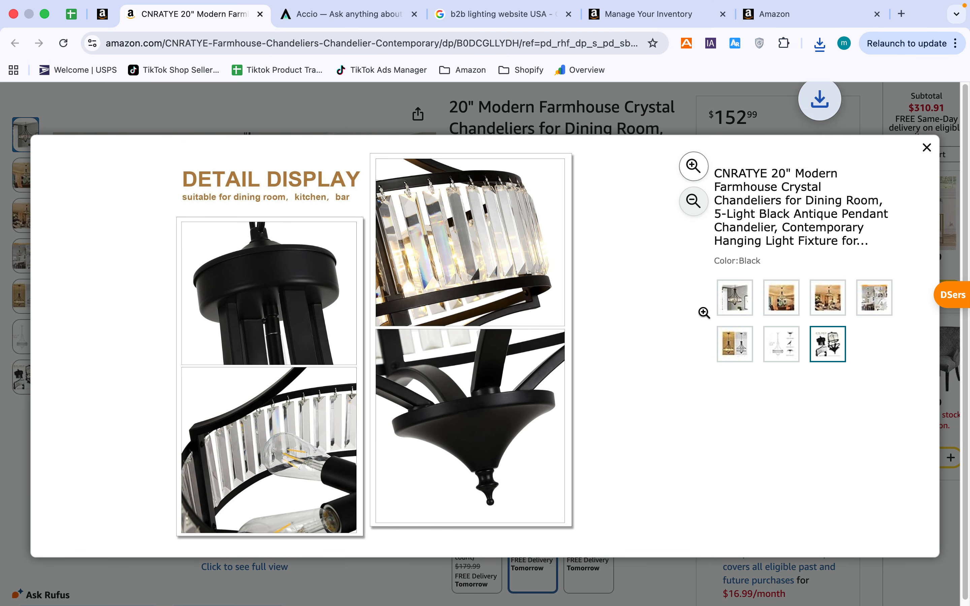
pyautogui.click(735, 298)
pyautogui.click(927, 149)
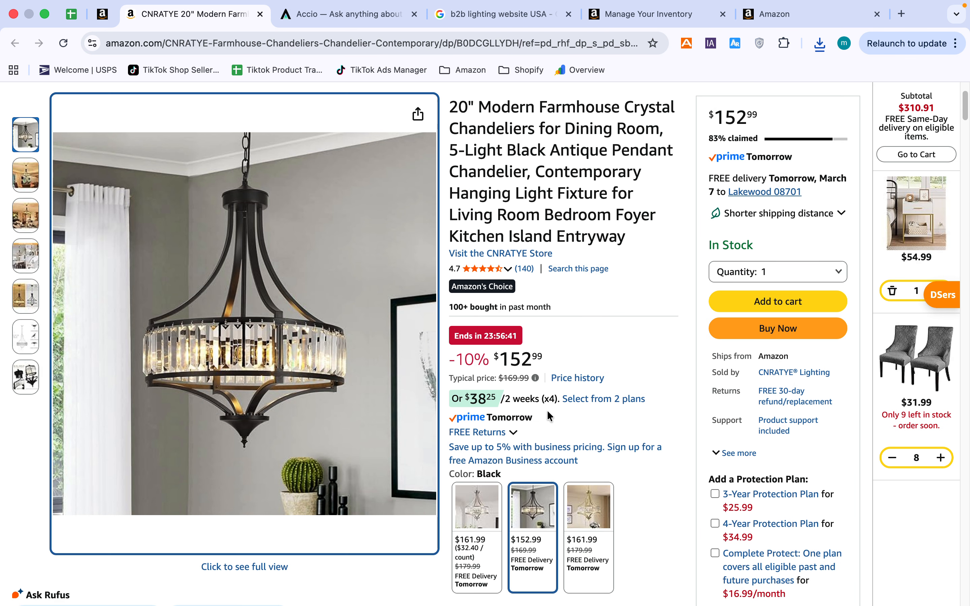
# Browse the similar chandeliers under "Customers who viewed this item also viewed" through to page 5
pyautogui.scroll(-15, 574, 403)
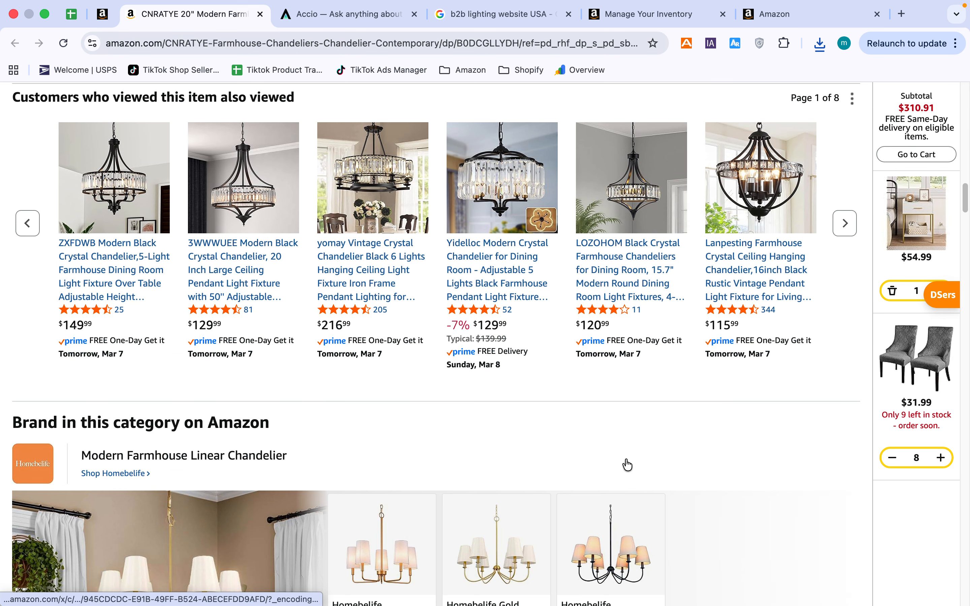
pyautogui.scroll(1, 617, 452)
pyautogui.click(846, 260)
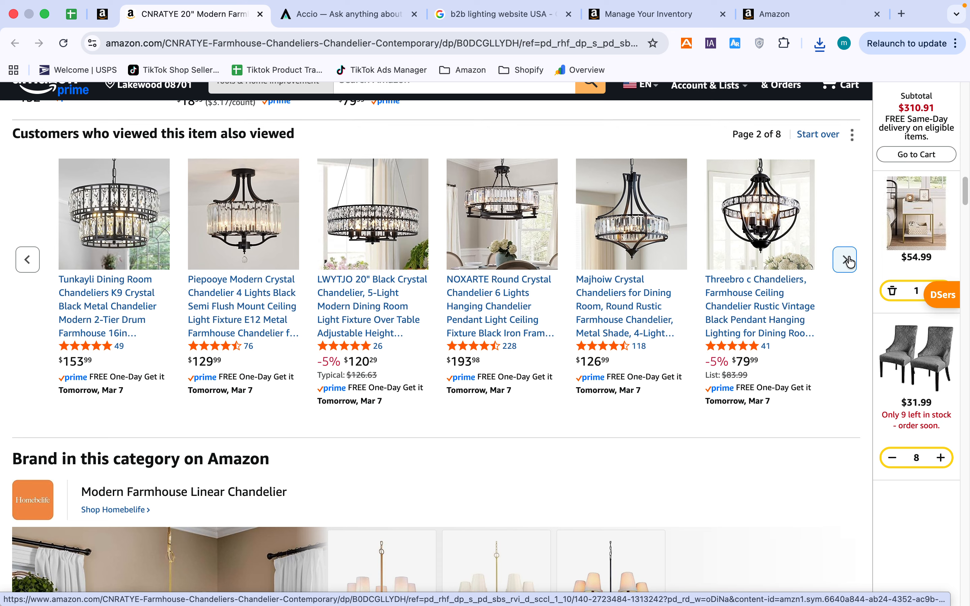
pyautogui.click(846, 259)
pyautogui.click(846, 260)
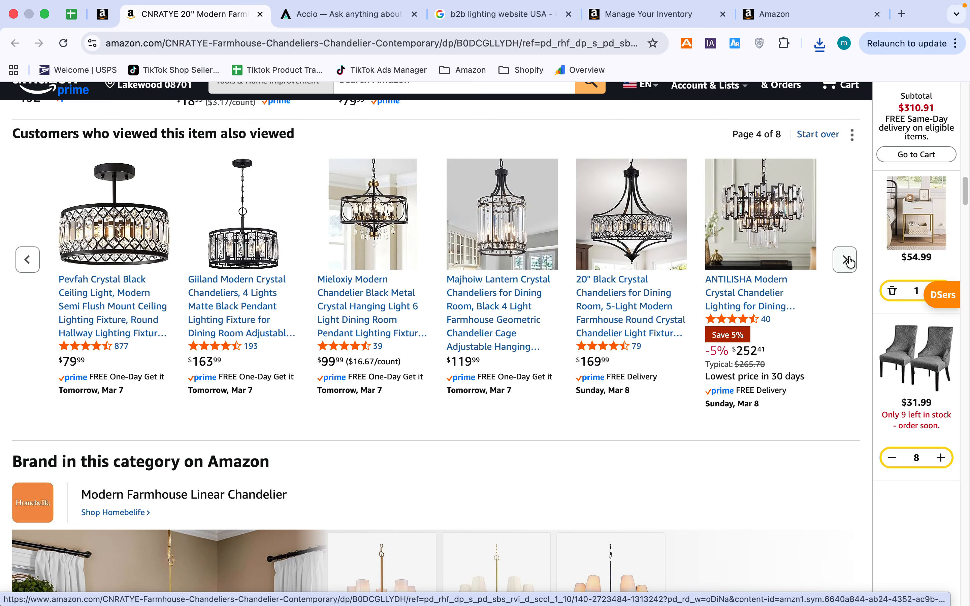
pyautogui.click(845, 260)
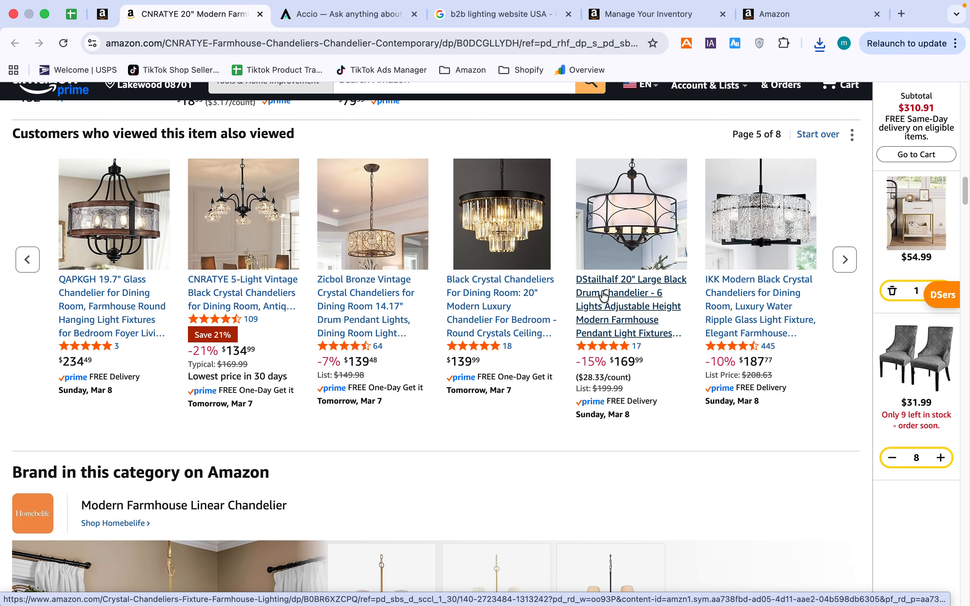
# Open the Zicbol bronze vintage crystal chandelier in a new tab, review its pictures, options and description, and close it
pyautogui.keyDown('super'); pyautogui.click(372, 313); pyautogui.keyUp('super')
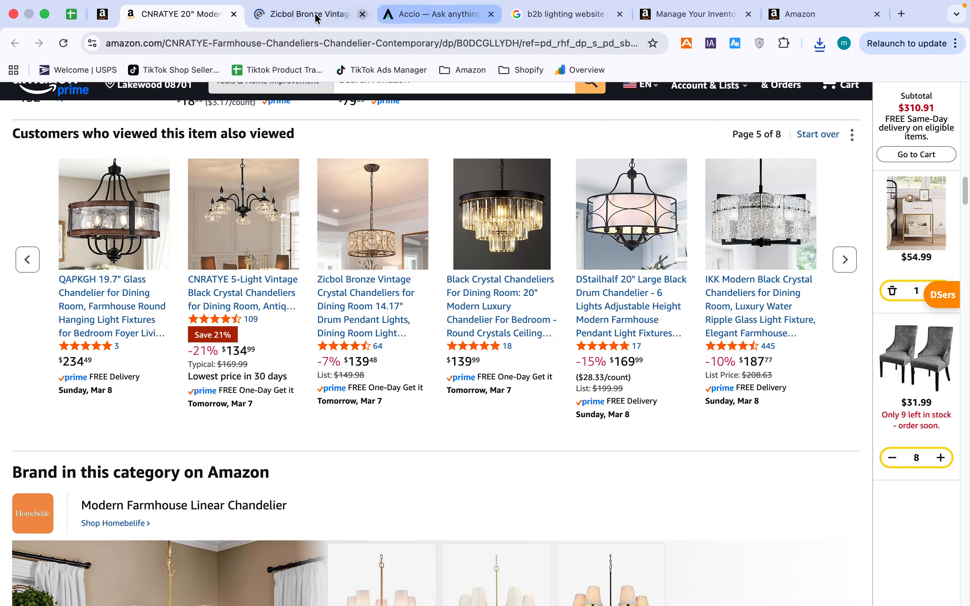
pyautogui.click(261, 14)
pyautogui.scroll(-10, 498, 349)
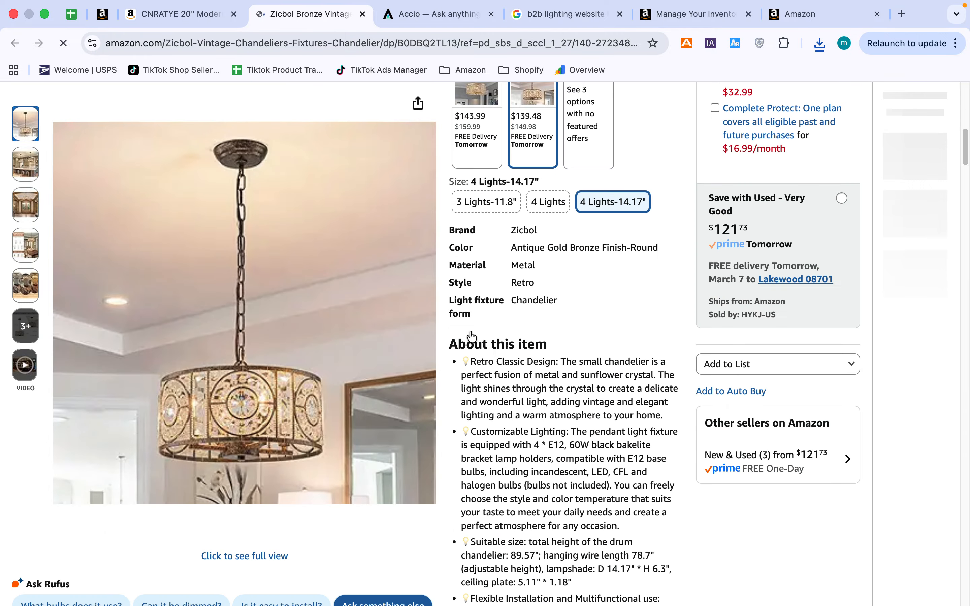
pyautogui.scroll(-4, 489, 370)
pyautogui.scroll(15, 2, 255)
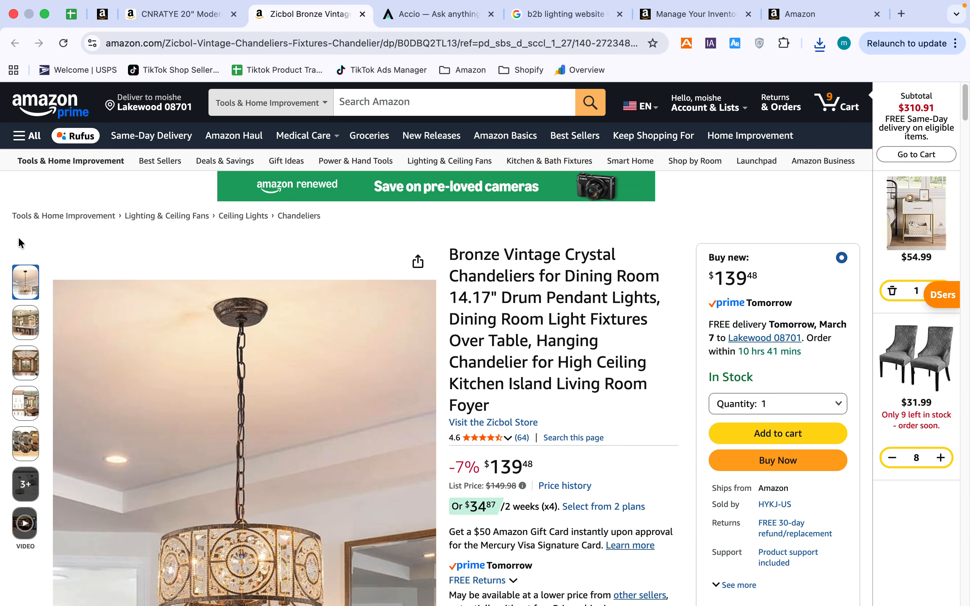
pyautogui.scroll(-5, 16, 288)
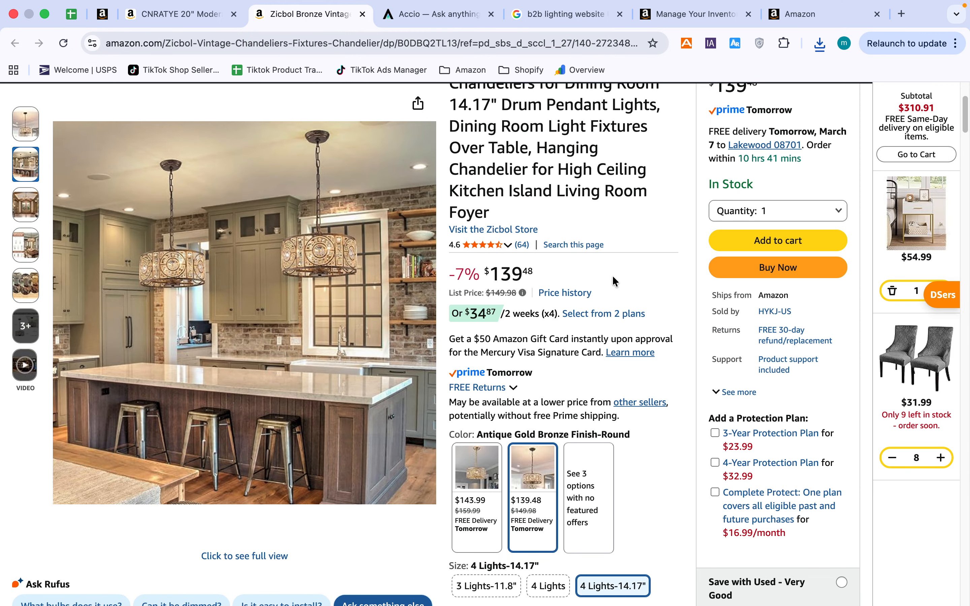
pyautogui.scroll(2, 474, 478)
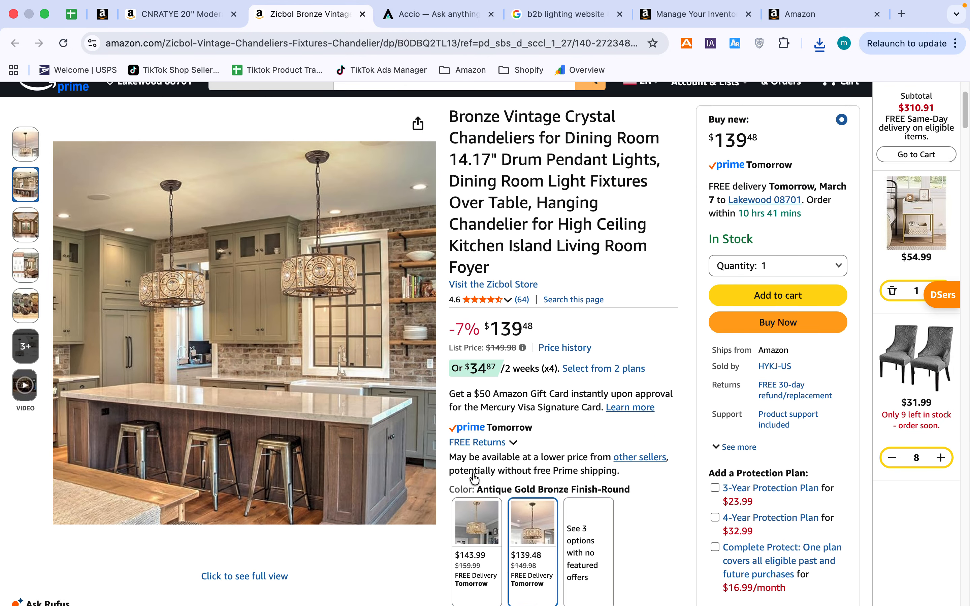
pyautogui.scroll(4, 475, 477)
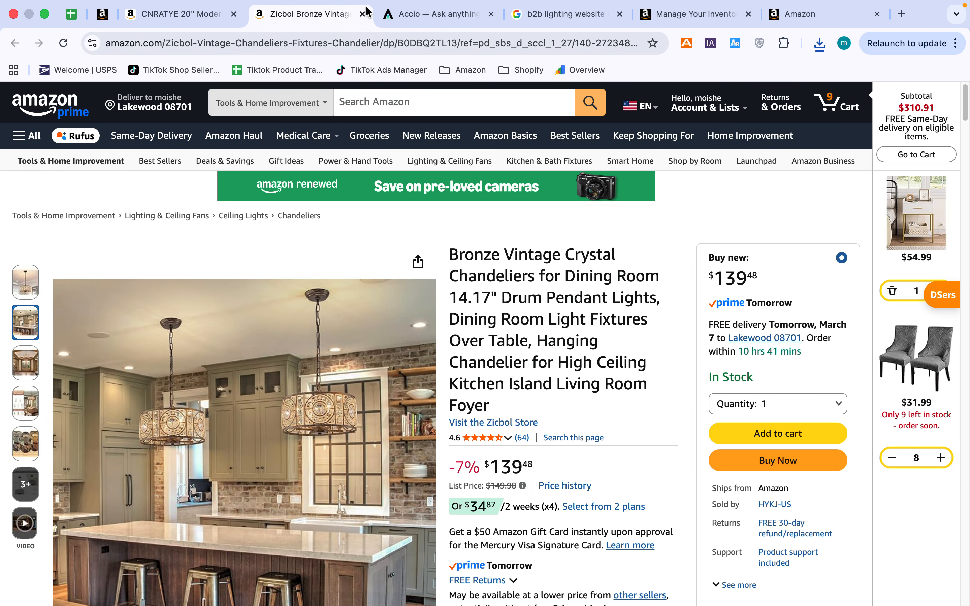
pyautogui.click(363, 14)
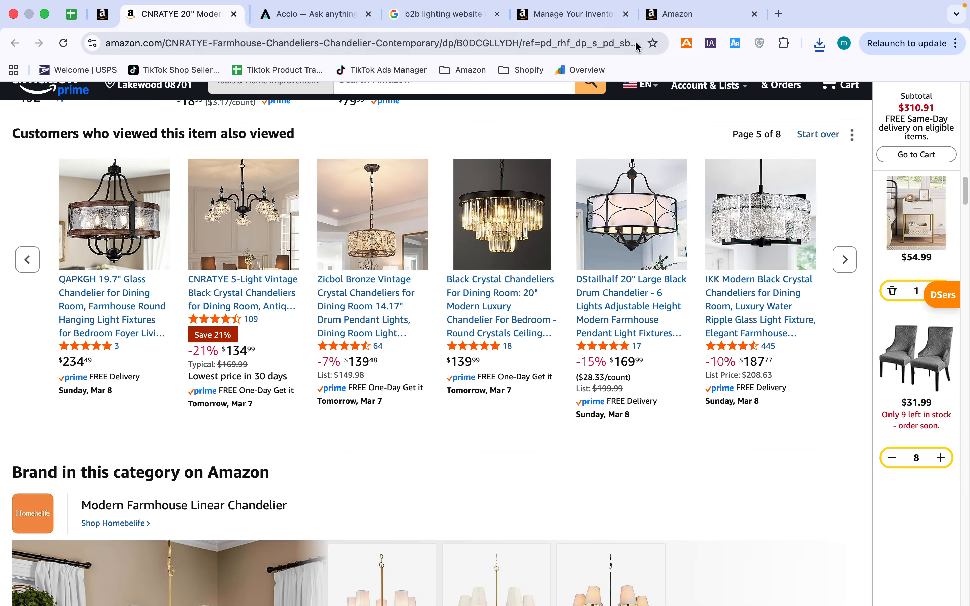
pyautogui.click(696, 20)
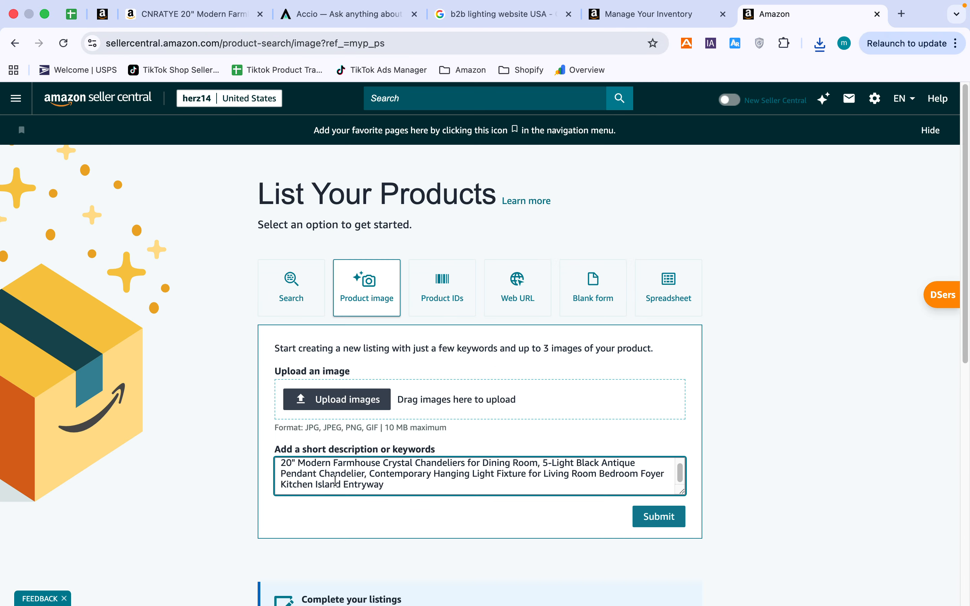
pyautogui.click(337, 399)
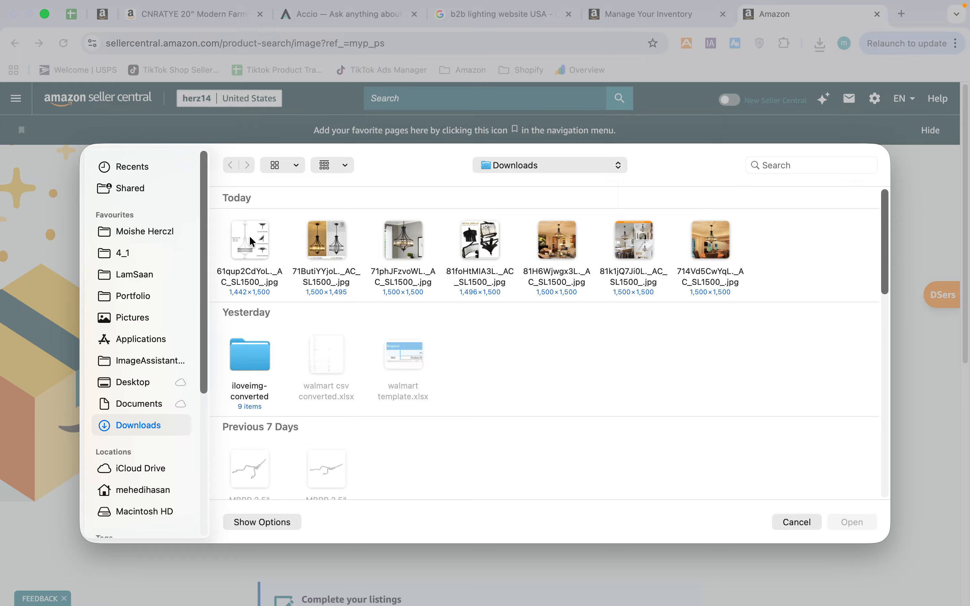
pyautogui.click(786, 526)
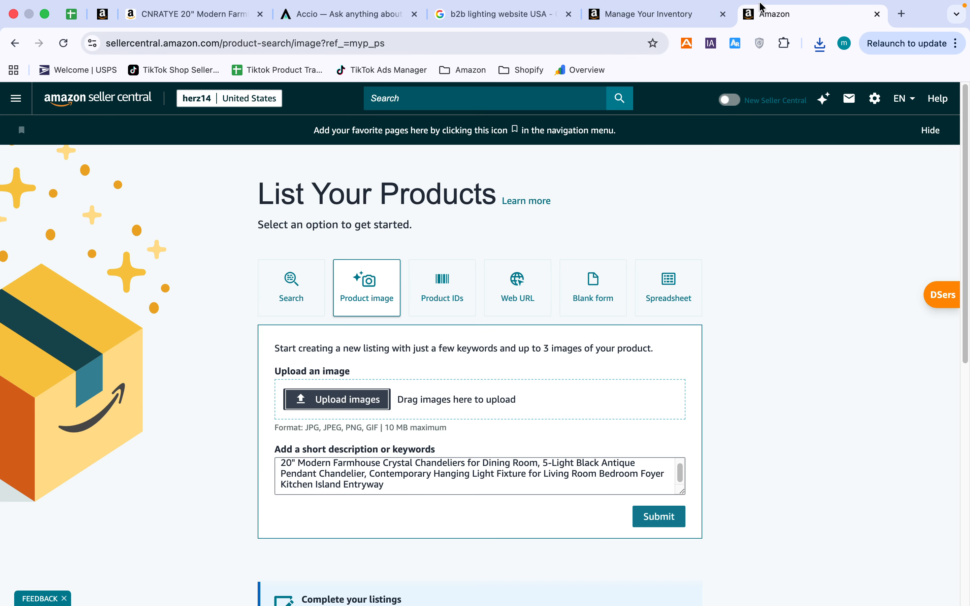
pyautogui.click(125, 18)
pyautogui.scroll(20, 192, 245)
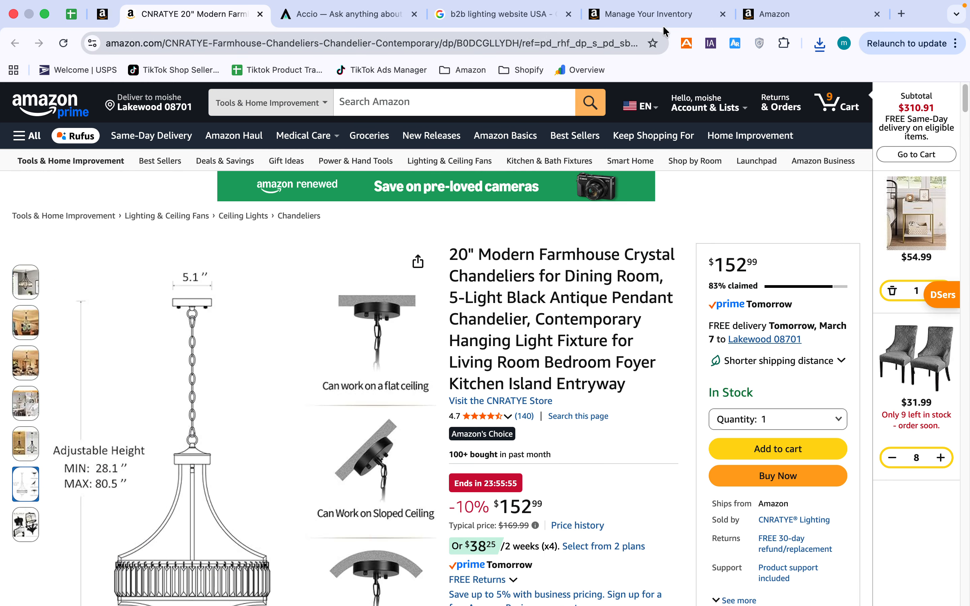
# Switch to the Seller Central listing page and upload the images 61qup2CdYoL, 71phJFzvoWL and 81k1jQ7Ji0L from Downloads
pyautogui.click(779, 15)
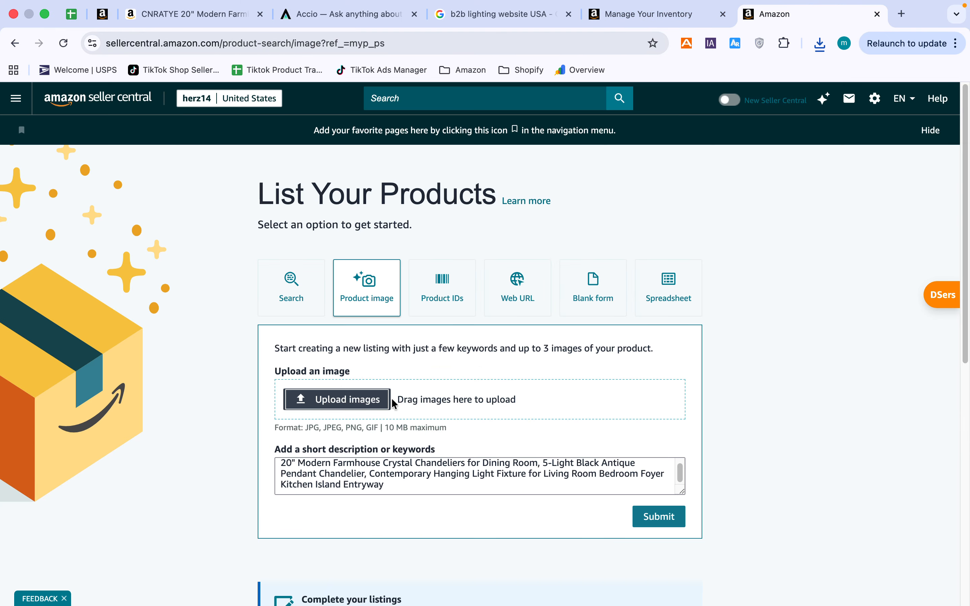
pyautogui.click(373, 402)
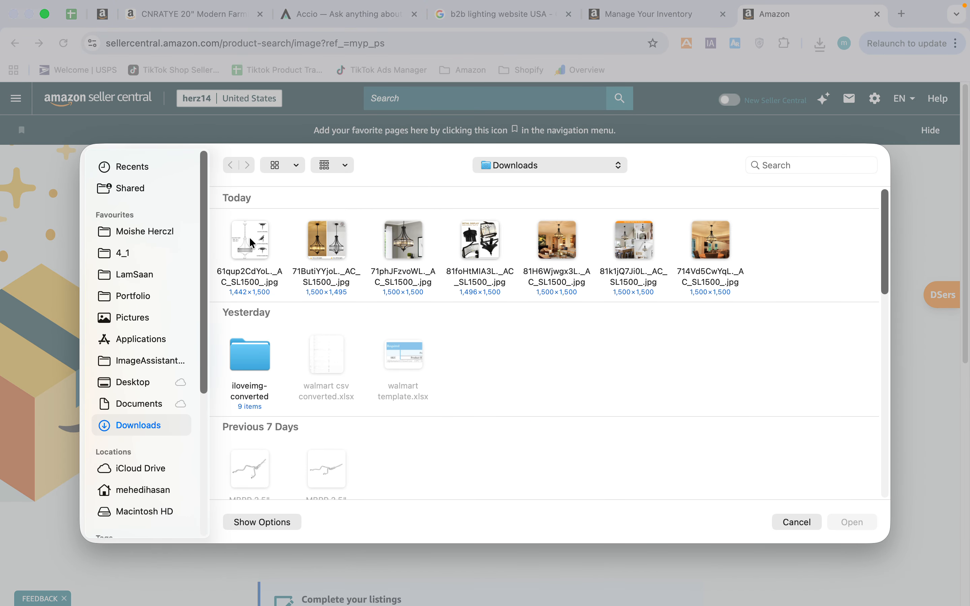
pyautogui.click(249, 242)
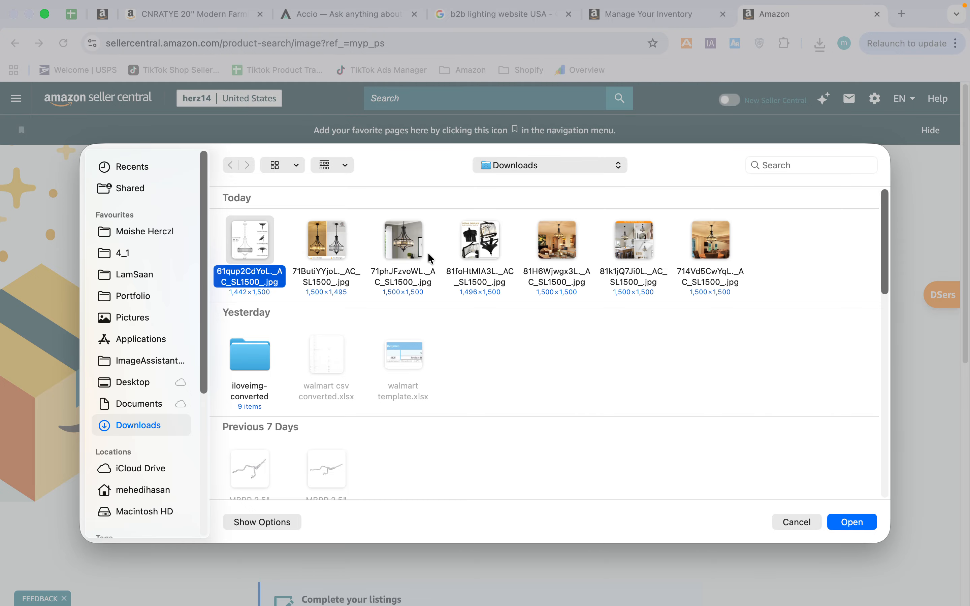
pyautogui.keyDown('super'); pyautogui.click(416, 249); pyautogui.keyUp('super')
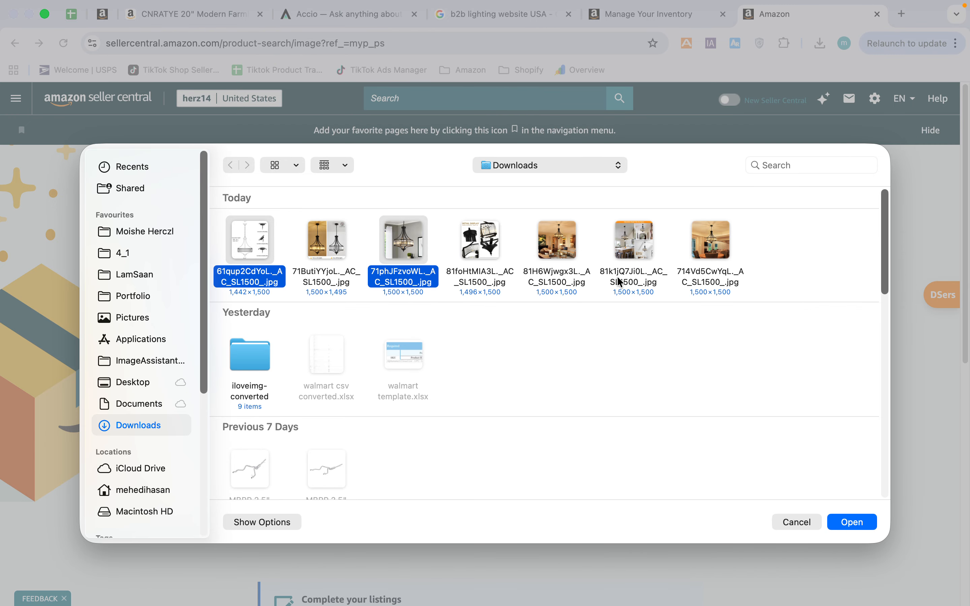
pyautogui.keyDown('super'); pyautogui.click(635, 250); pyautogui.keyUp('super')
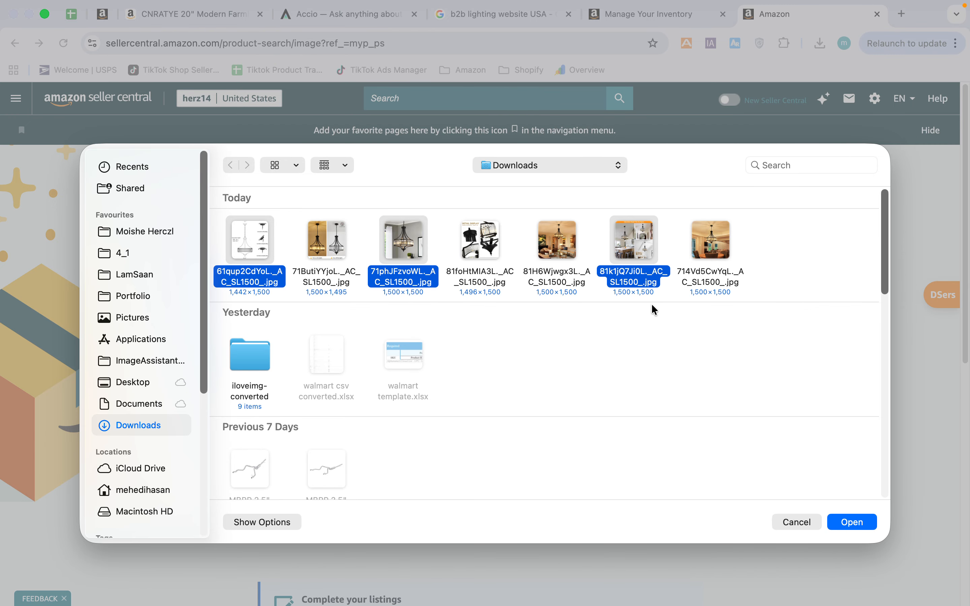
pyautogui.click(875, 524)
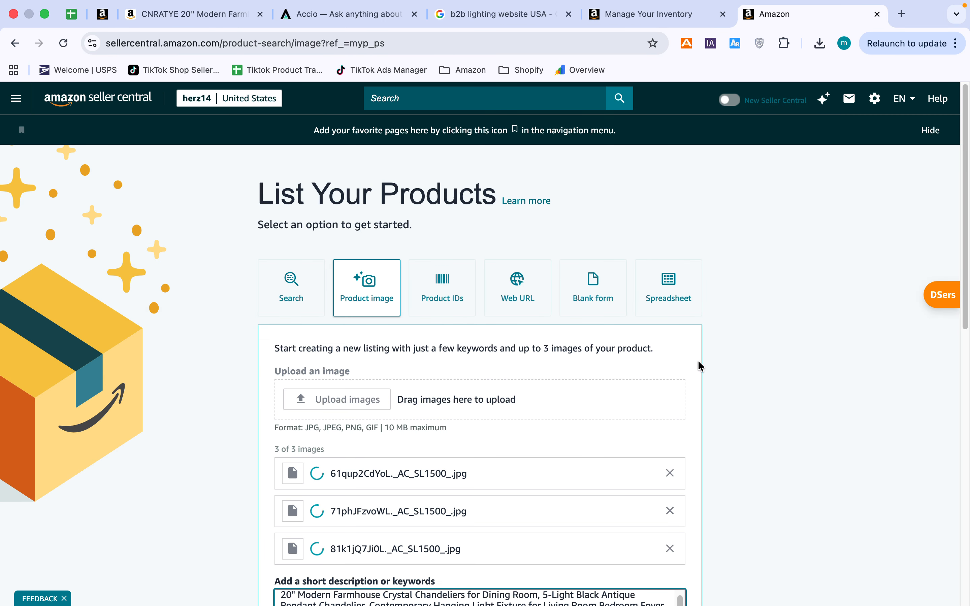
# Submit the three product images and the short description to start the new listing
pyautogui.scroll(-2, 535, 379)
pyautogui.scroll(-2, 548, 387)
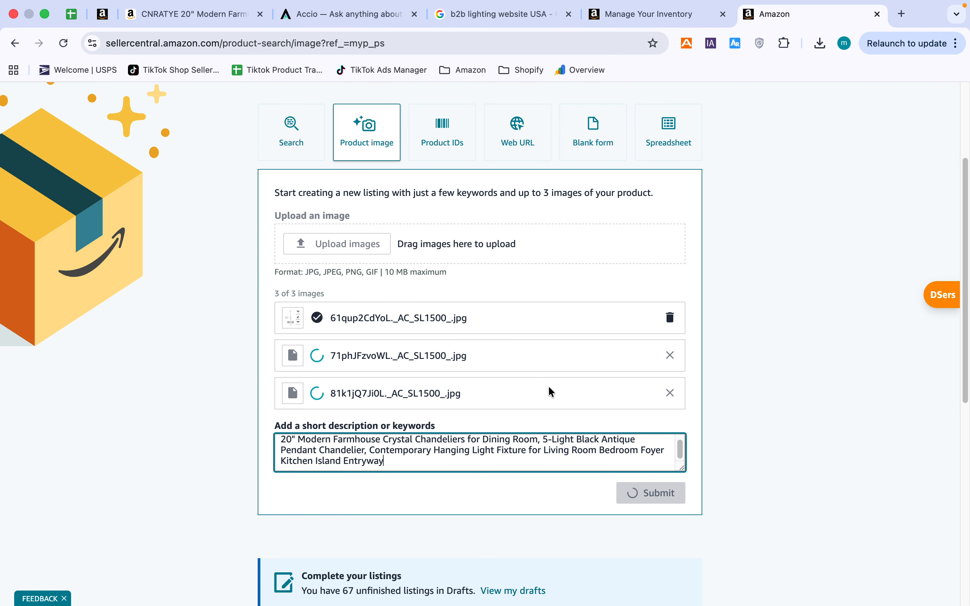
pyautogui.scroll(-1, 541, 381)
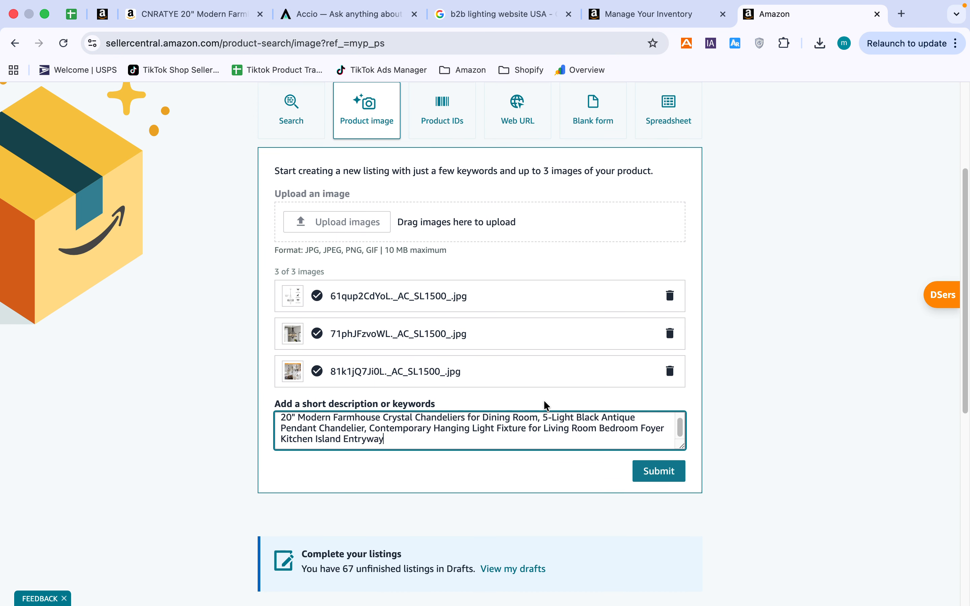
pyautogui.click(667, 463)
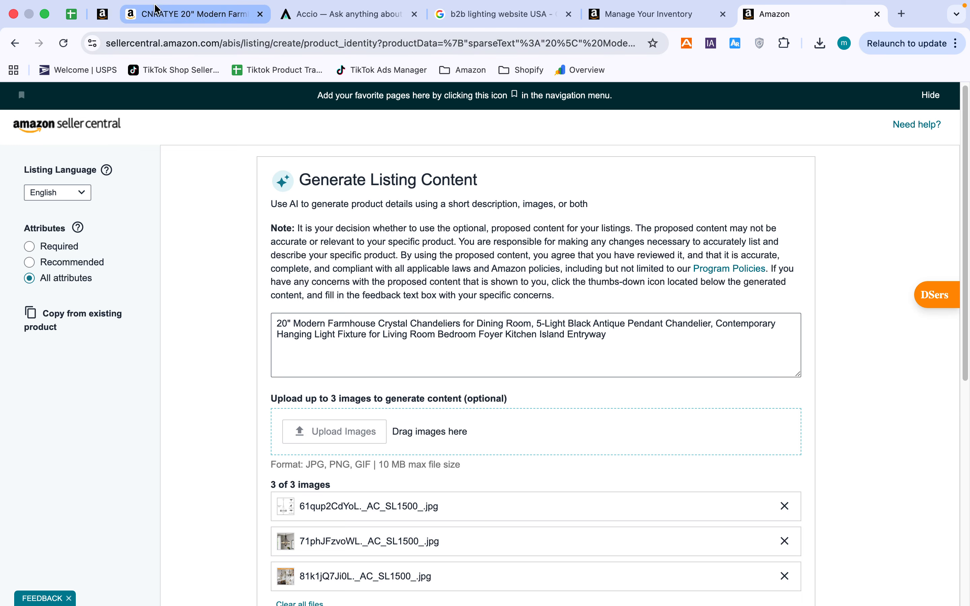
# Copy the chandelier's title from its Amazon page and check it against the description text on the Generate Listing Content page
pyautogui.click(183, 16)
pyautogui.moveTo(626, 385); pyautogui.dragTo(450, 252)
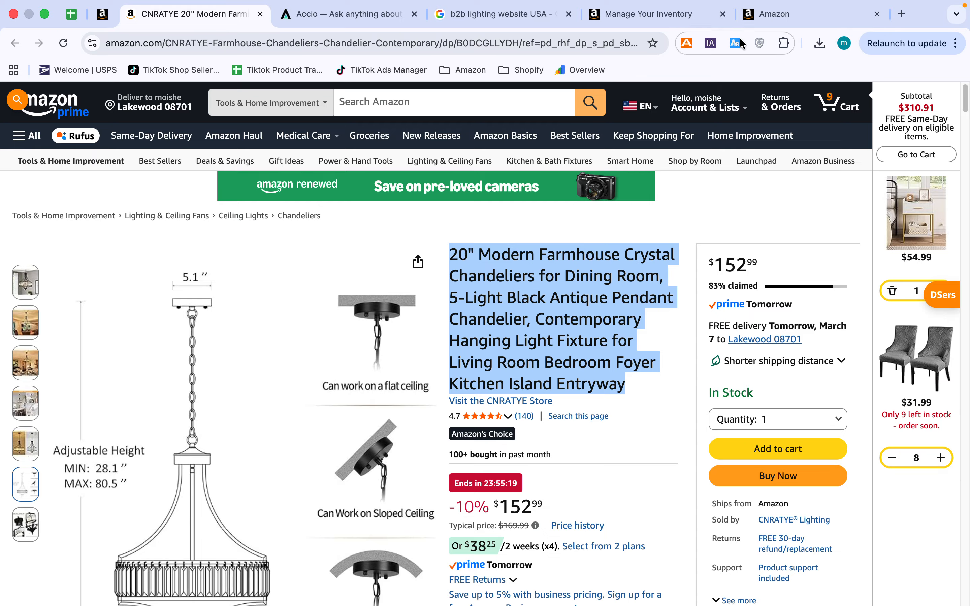
pyautogui.press('super+c')
pyautogui.click(773, 34)
pyautogui.press('super+f')
pyautogui.press('super+v')
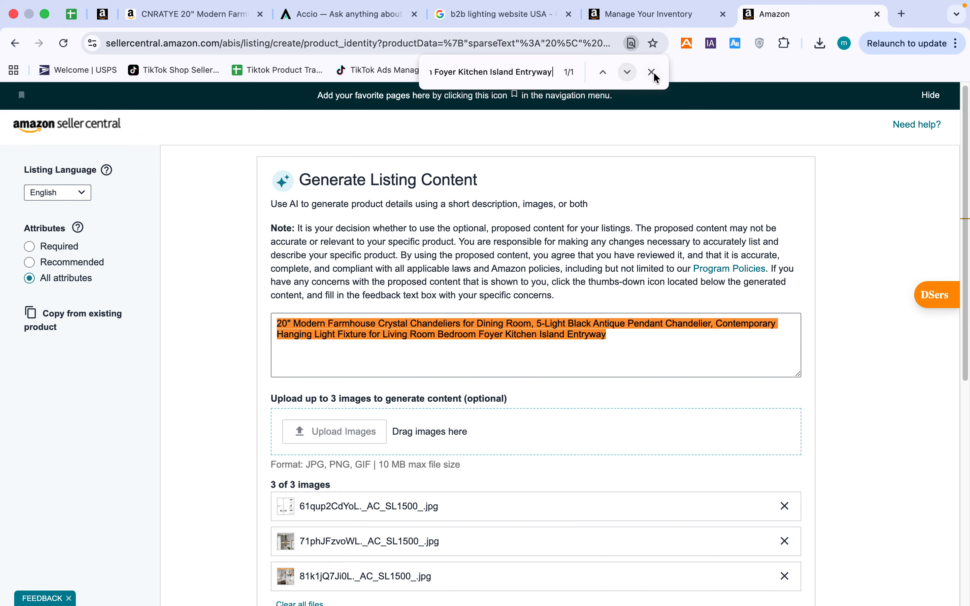
pyautogui.click(655, 76)
pyautogui.press('super+c')
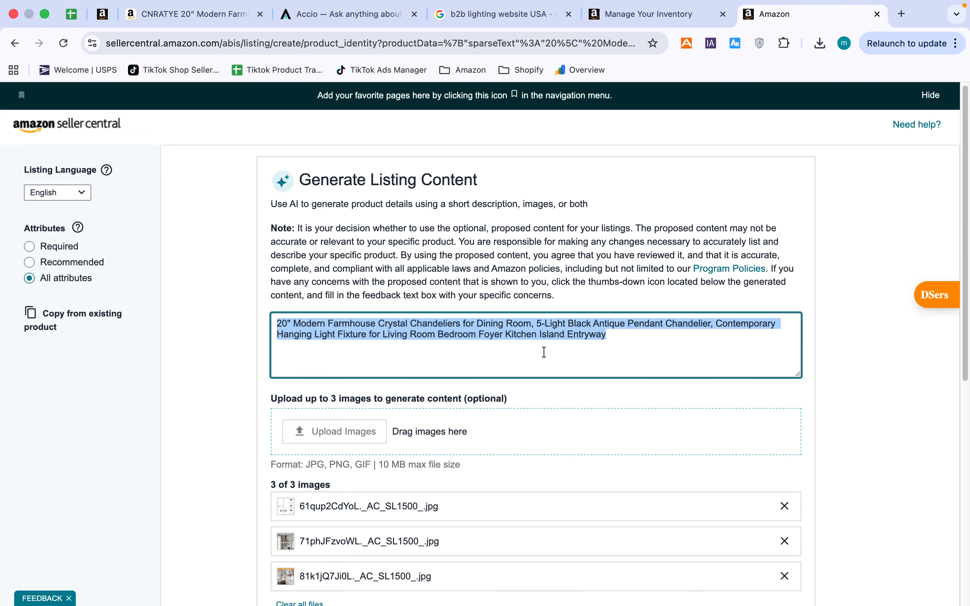
# Generate the listing content from the chandelier description and the three uploaded images
pyautogui.scroll(-4, 542, 353)
pyautogui.scroll(-3, 542, 356)
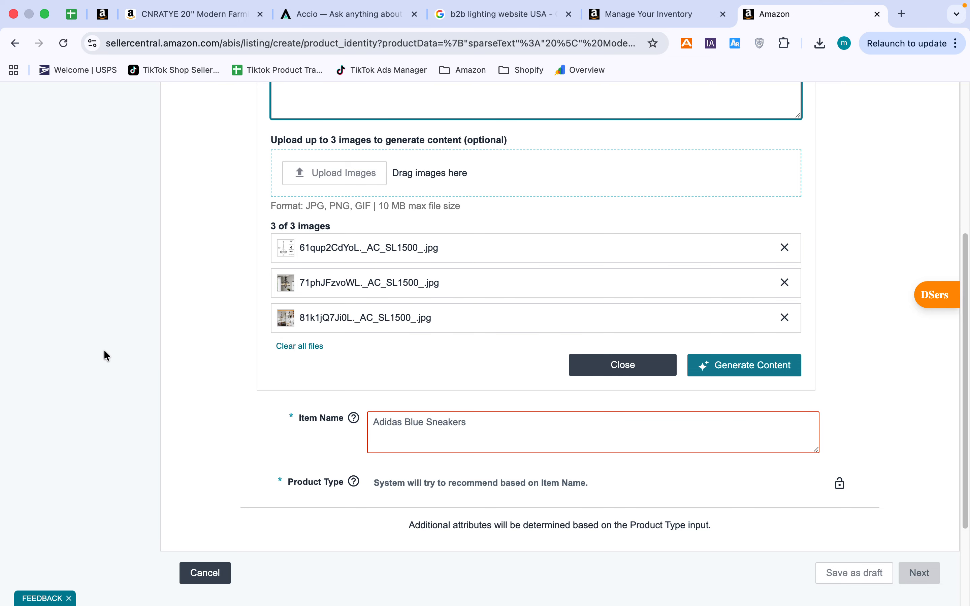
pyautogui.scroll(6, 434, 243)
pyautogui.scroll(-5, 666, 455)
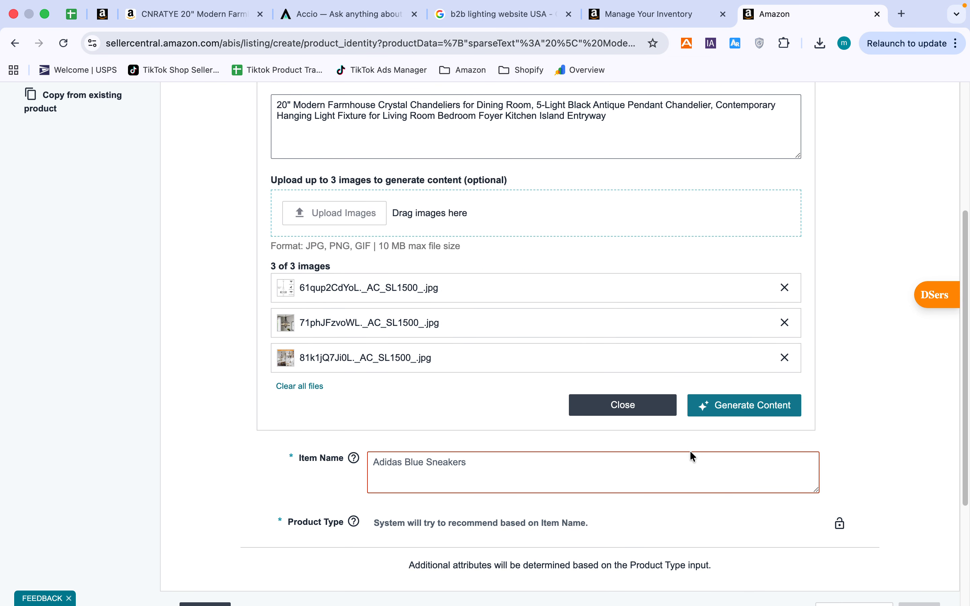
pyautogui.click(742, 407)
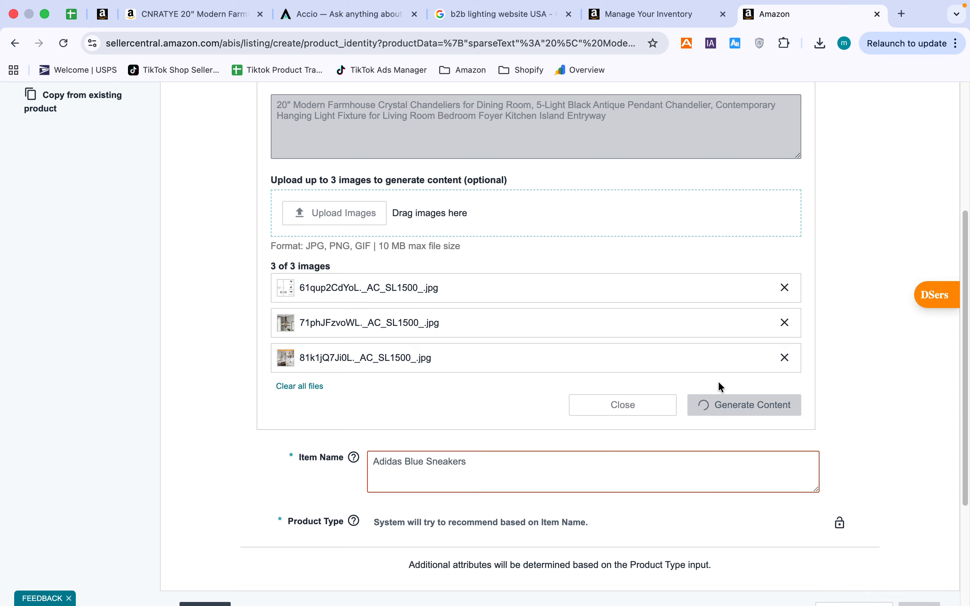
pyautogui.scroll(-1, 569, 297)
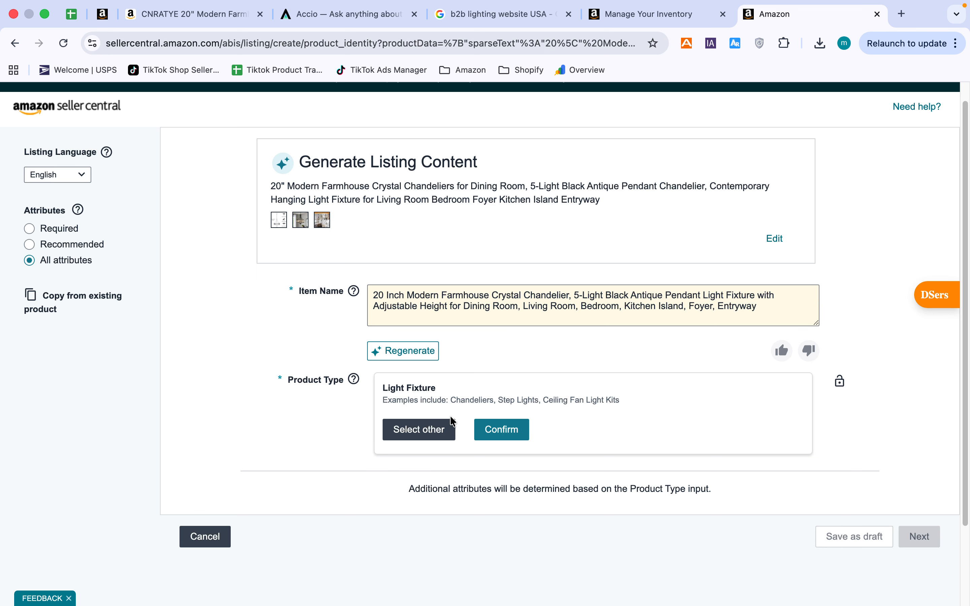
# Search the page for the original chandelier title to compare it with the generated item name
pyautogui.press('super+f')
pyautogui.press('super+v')
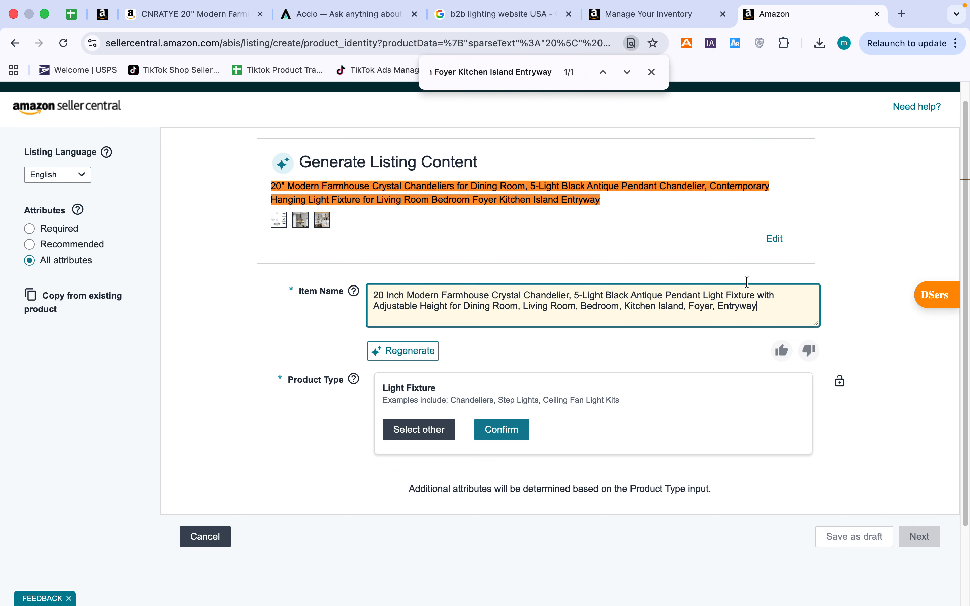
pyautogui.click(651, 72)
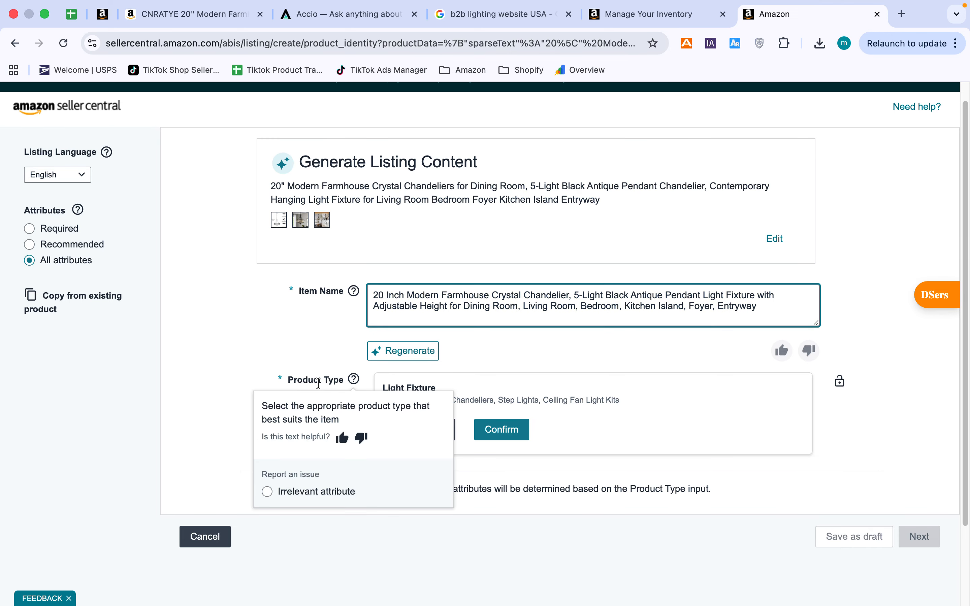
# Confirm Light Fixture as the product type and mark the product as having no brand name and no Product ID
pyautogui.click(520, 432)
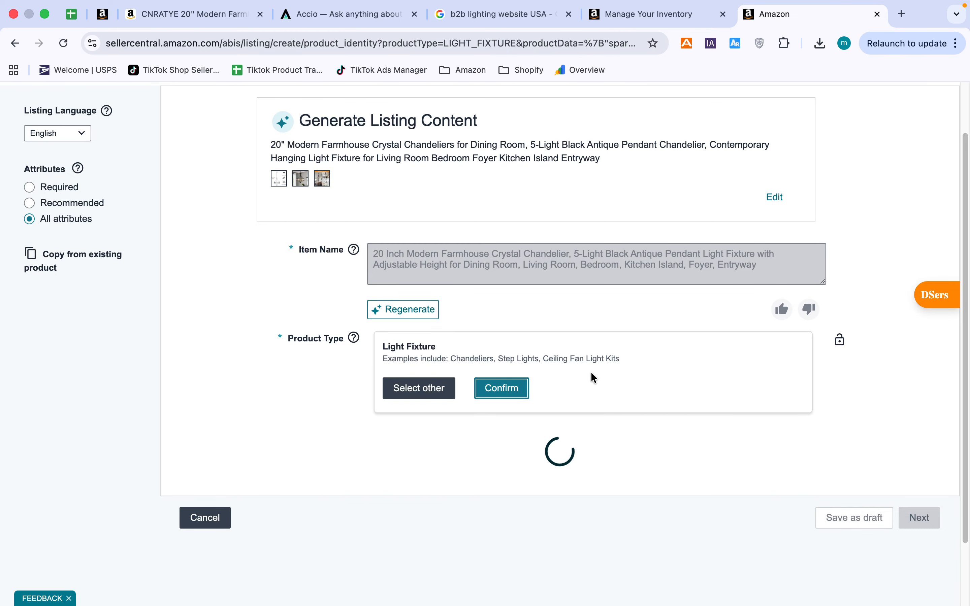
pyautogui.scroll(-6, 590, 376)
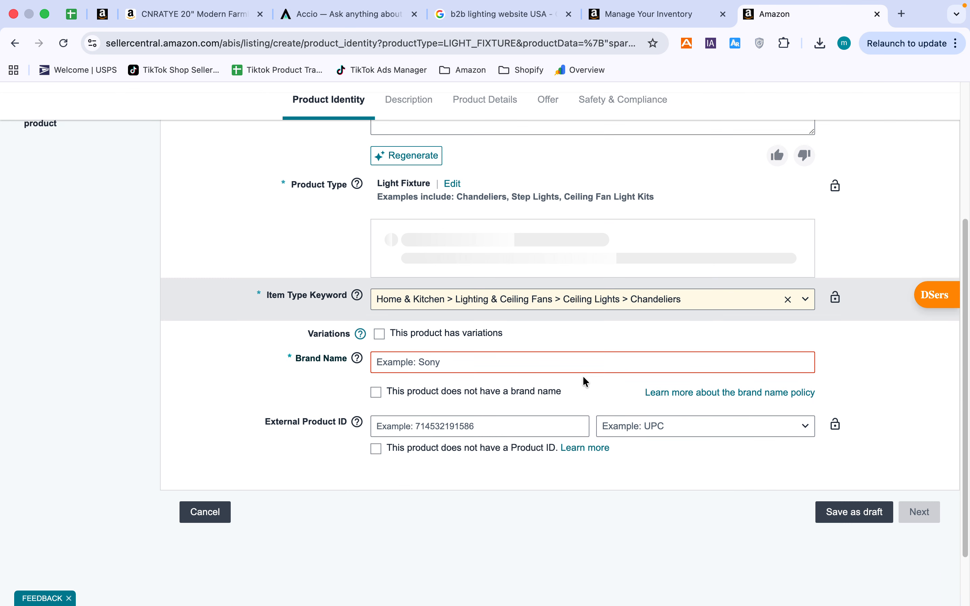
pyautogui.click(377, 368)
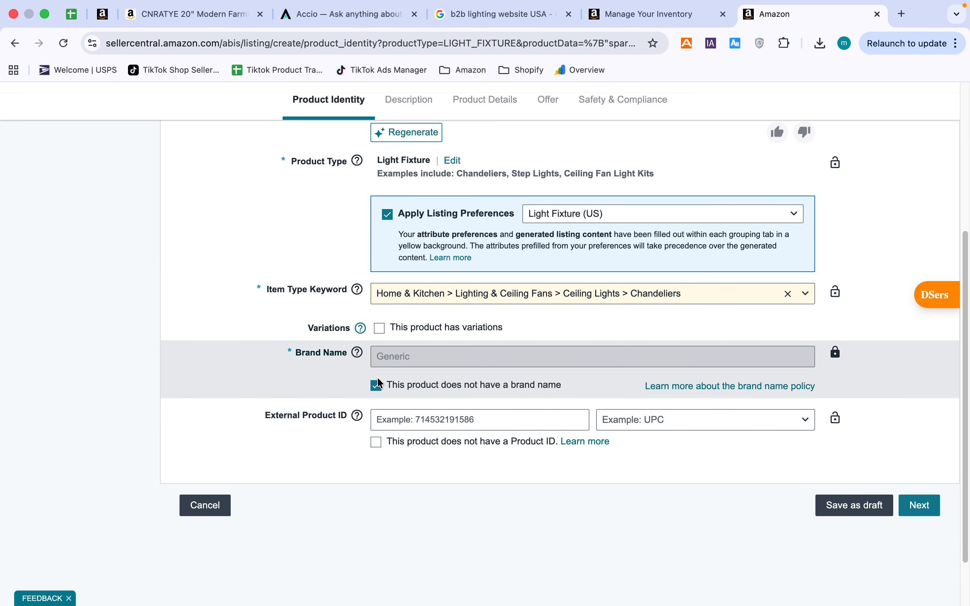
pyautogui.click(375, 443)
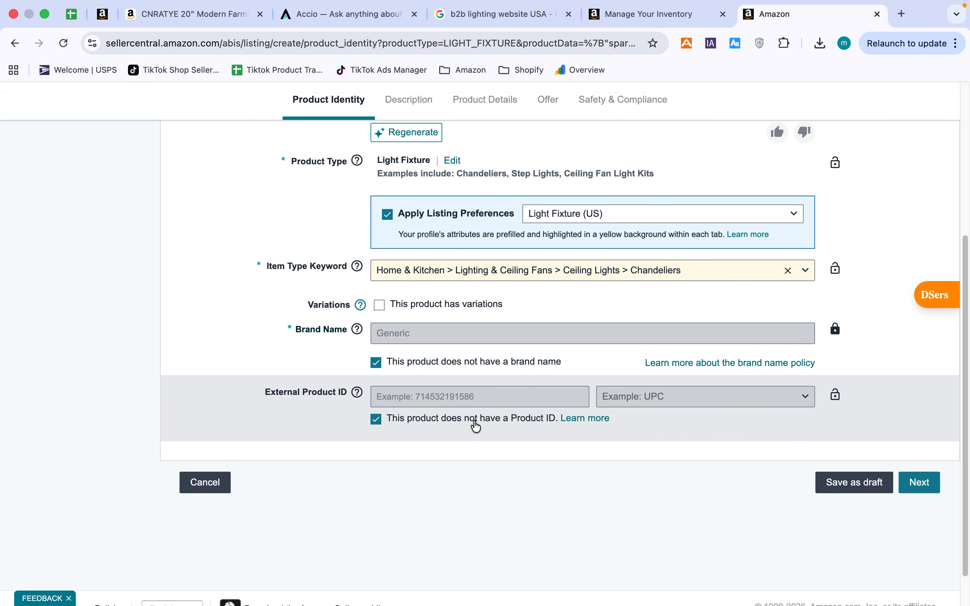
# Turn off Apply Listing Preferences for the light fixture and mark the product as having no brand name again
pyautogui.scroll(4, 455, 372)
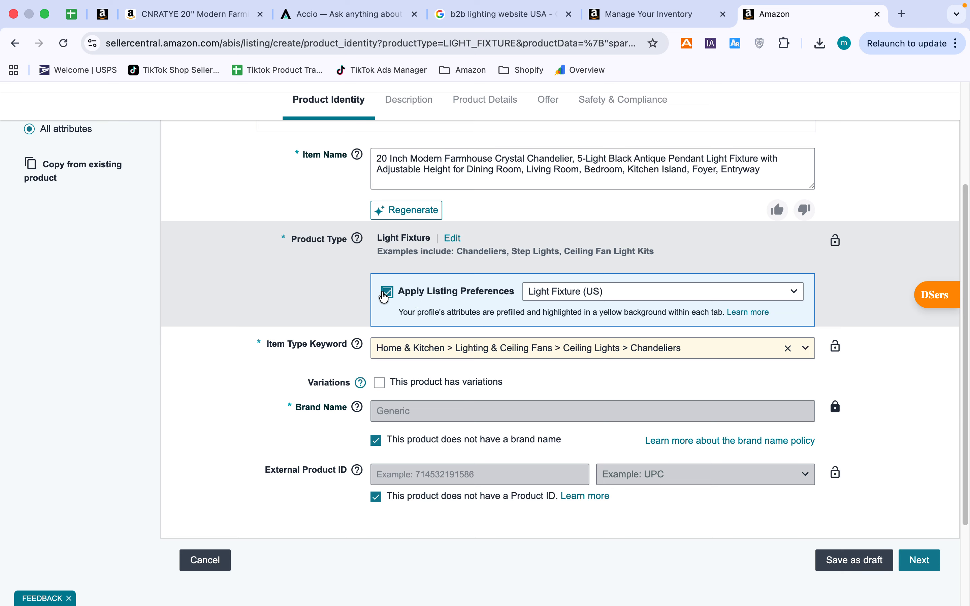
pyautogui.click(385, 294)
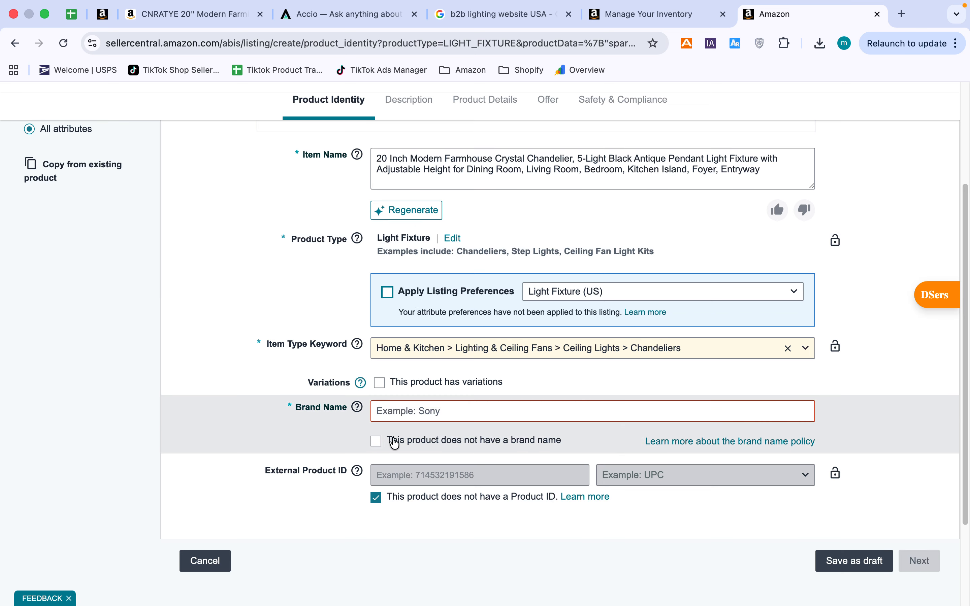
pyautogui.click(376, 442)
# Save the listing as a draft and open its Description section
pyautogui.scroll(-3, 525, 407)
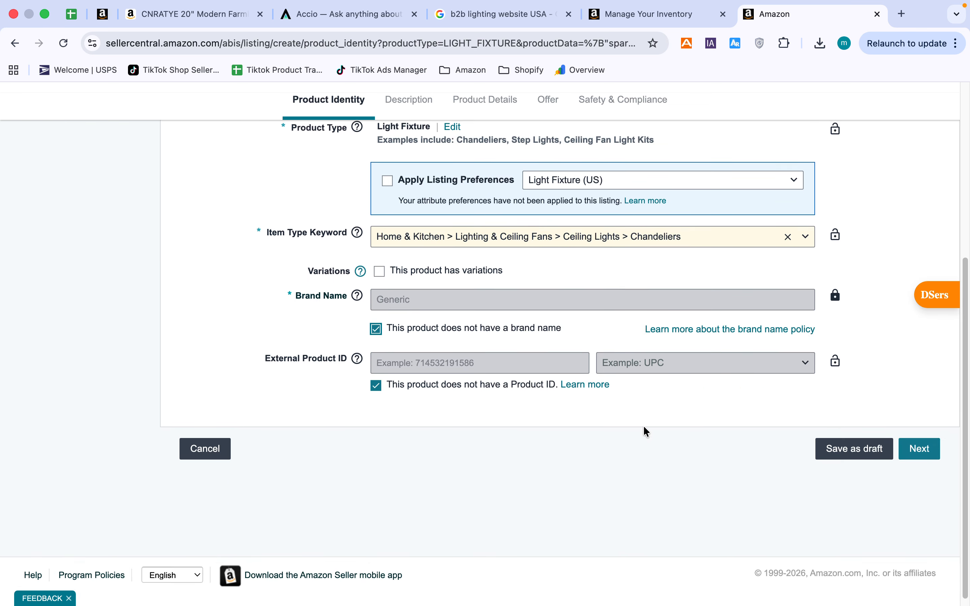
pyautogui.click(887, 455)
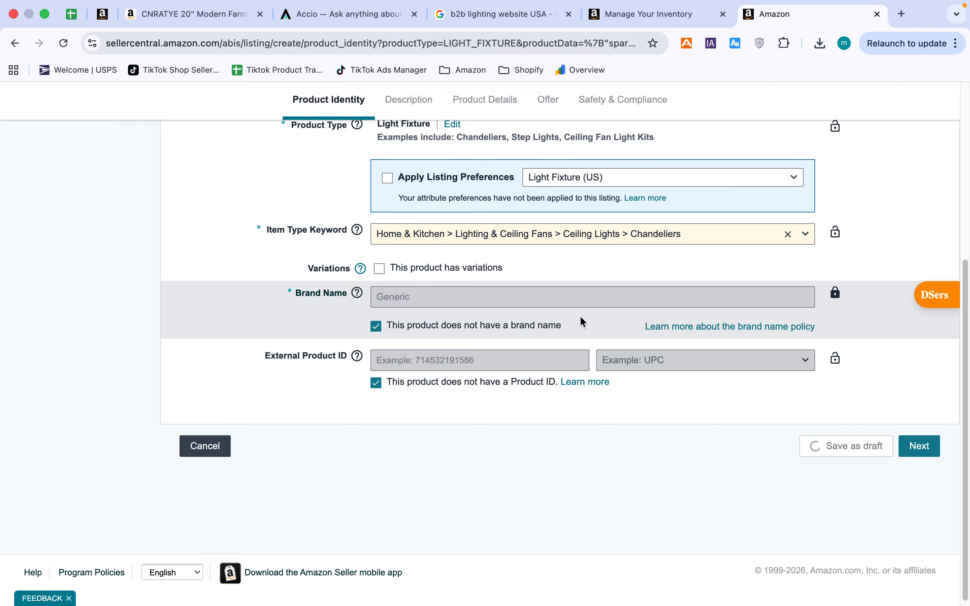
pyautogui.click(394, 101)
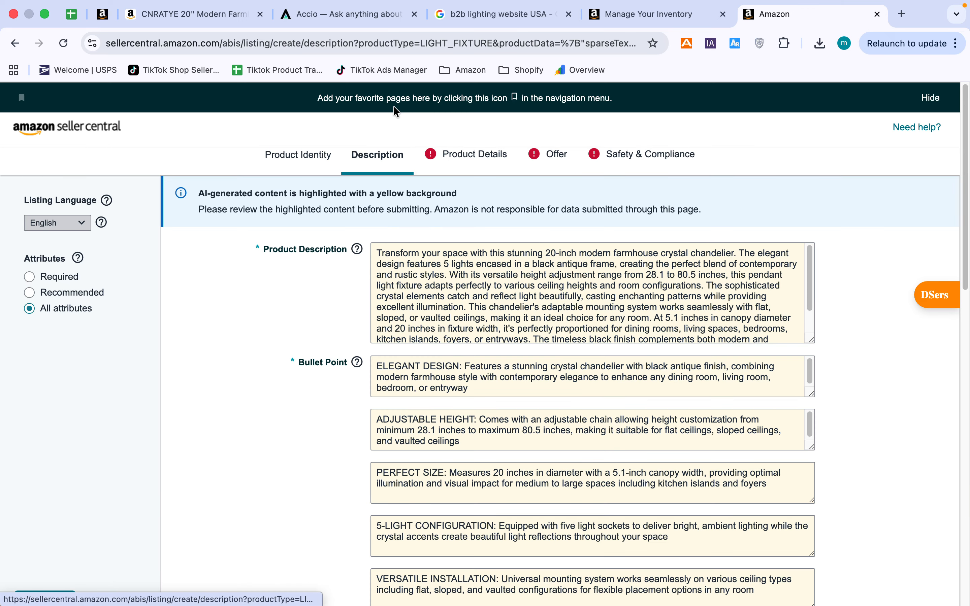
# Upload all seven of today's chandelier images from the Downloads folder to the listing's product images
pyautogui.scroll(-6, 519, 342)
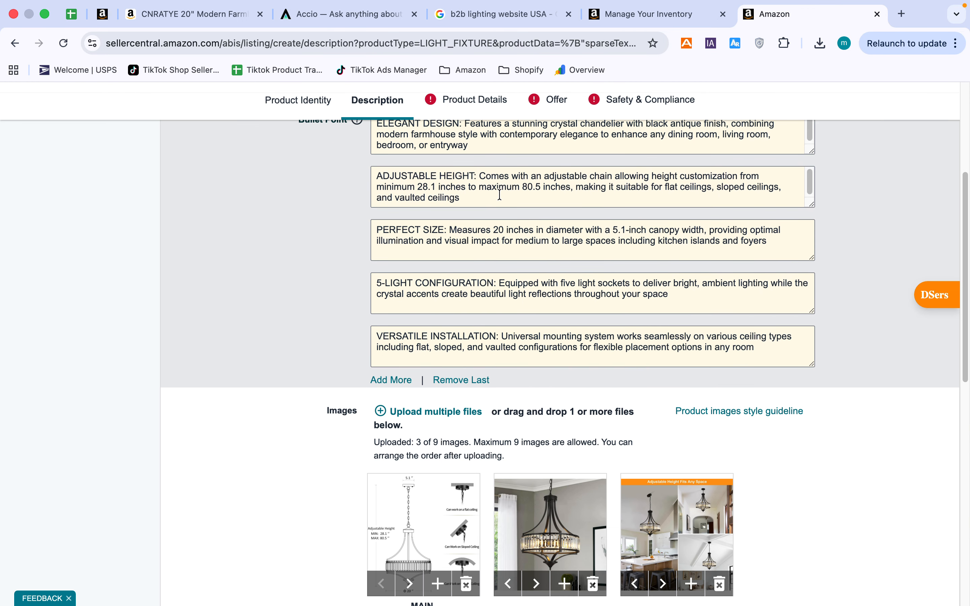
pyautogui.scroll(-4, 612, 263)
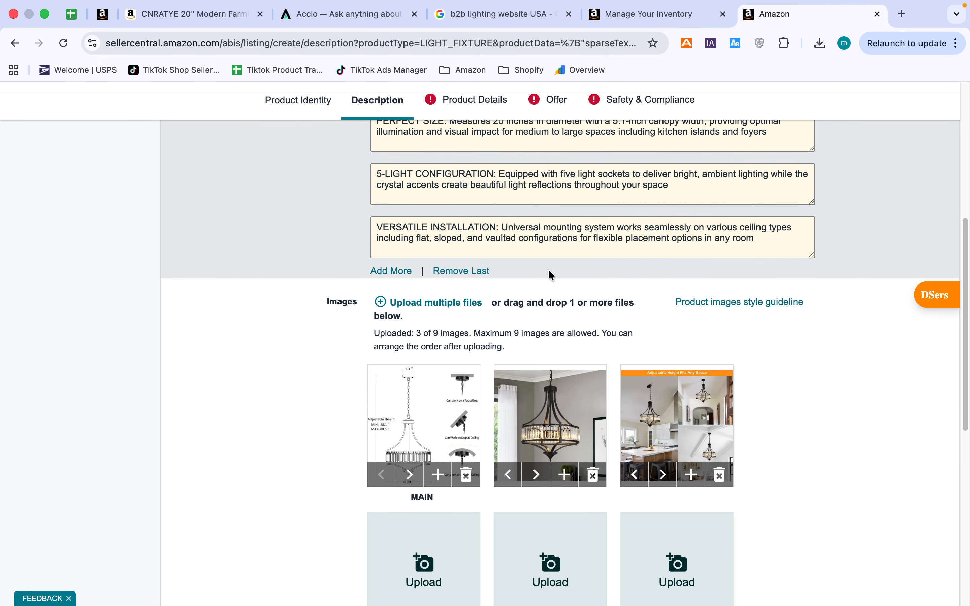
pyautogui.scroll(-1, 587, 271)
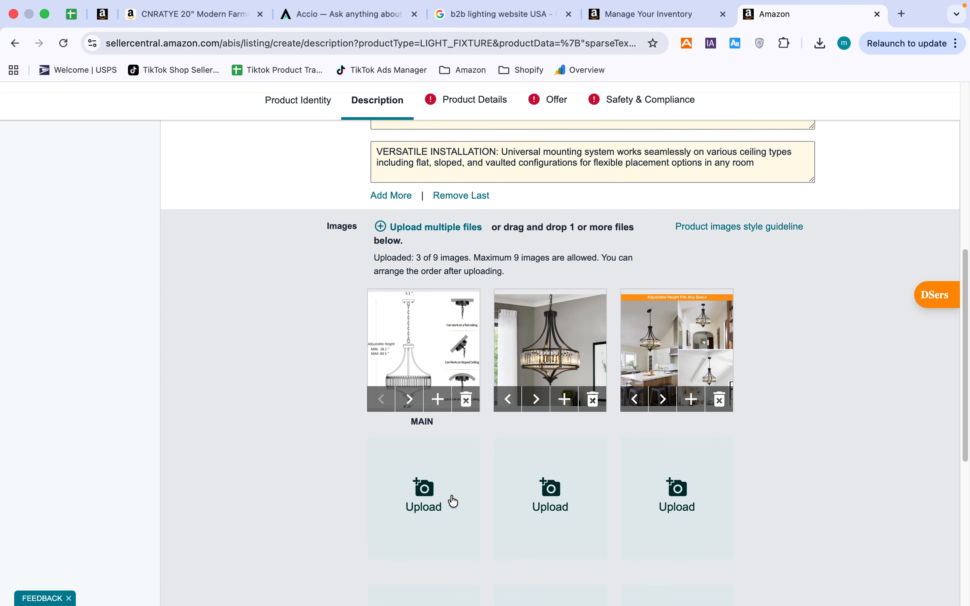
pyautogui.scroll(-1, 438, 478)
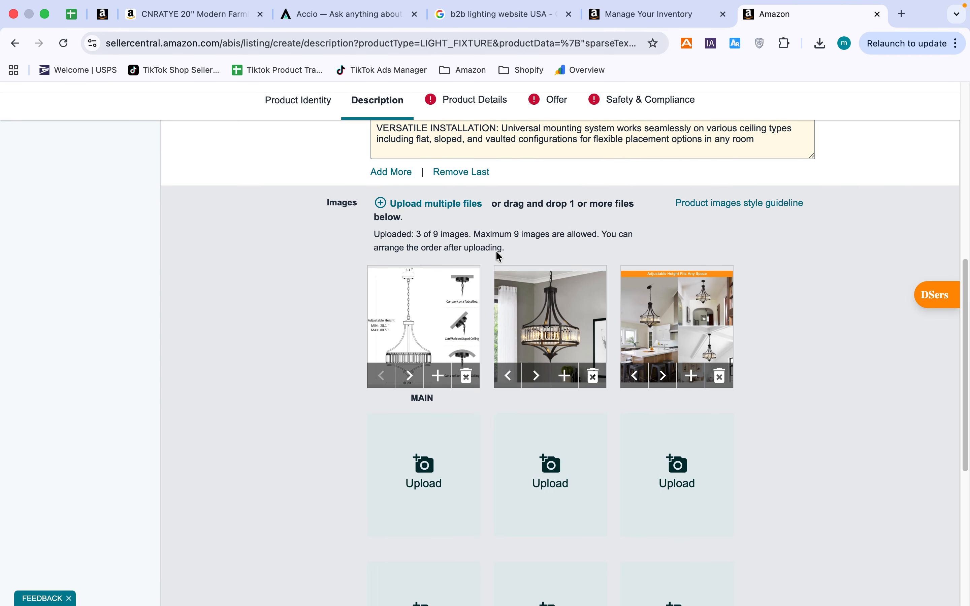
pyautogui.click(463, 204)
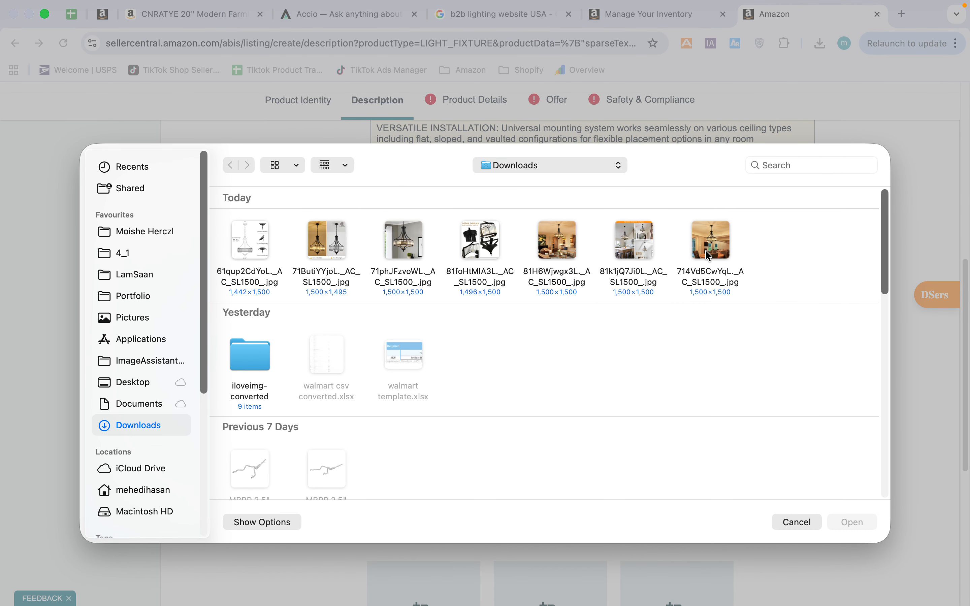
pyautogui.click(712, 253)
pyautogui.keyDown('super'); pyautogui.click(565, 250); pyautogui.keyUp('super')
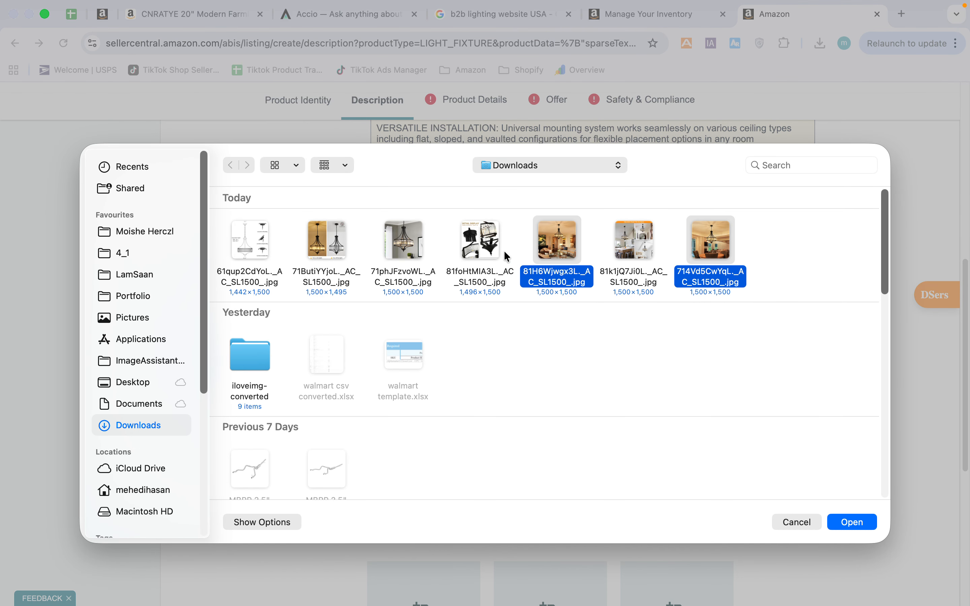
pyautogui.keyDown('super'); pyautogui.click(490, 252); pyautogui.keyUp('super')
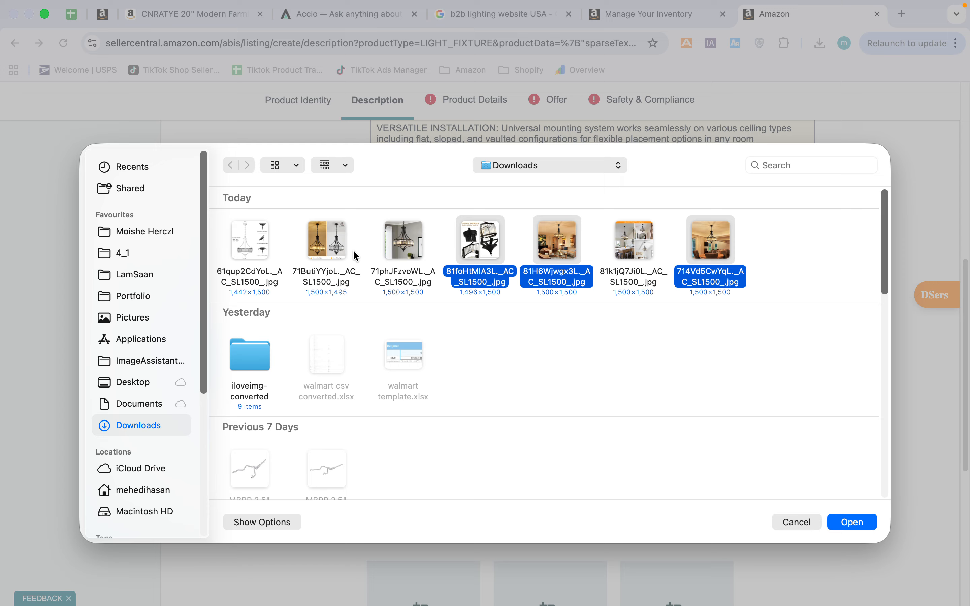
pyautogui.keyDown('super'); pyautogui.click(390, 240); pyautogui.keyUp('super')
pyautogui.keyDown('super'); pyautogui.click(335, 242); pyautogui.keyUp('super')
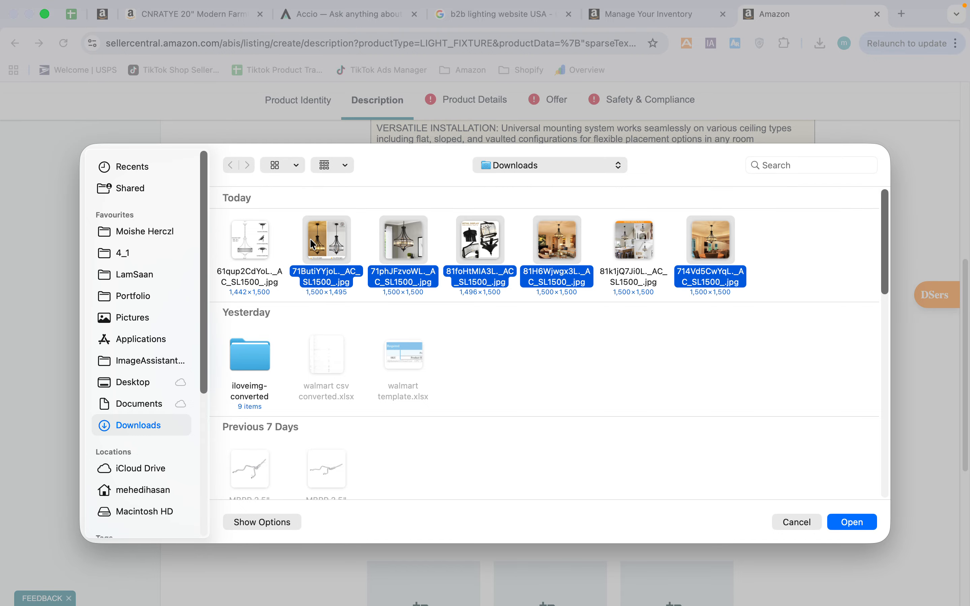
pyautogui.keyDown('super'); pyautogui.click(240, 243); pyautogui.keyUp('super')
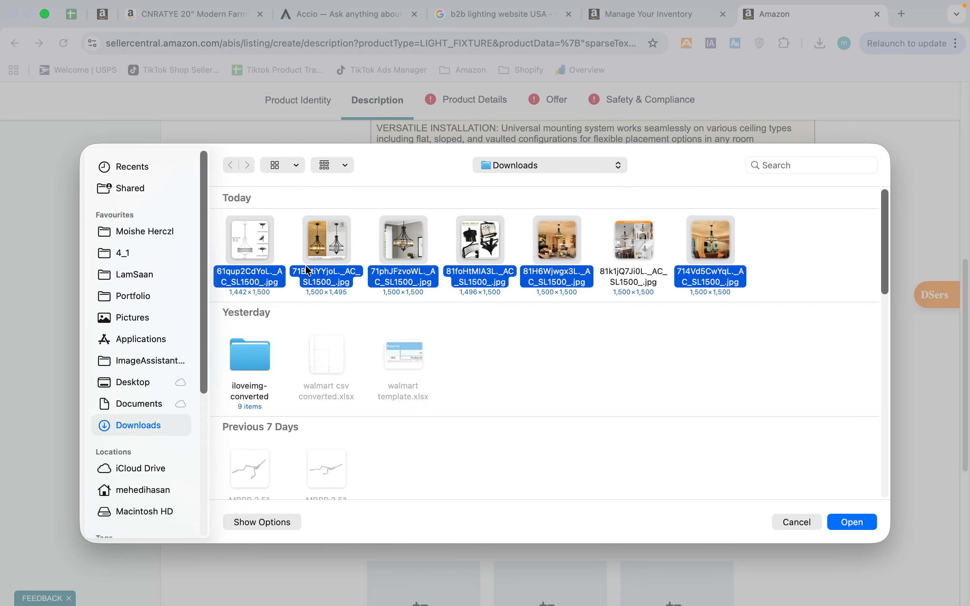
pyautogui.keyDown('super'); pyautogui.click(641, 249); pyautogui.keyUp('super')
pyautogui.click(843, 522)
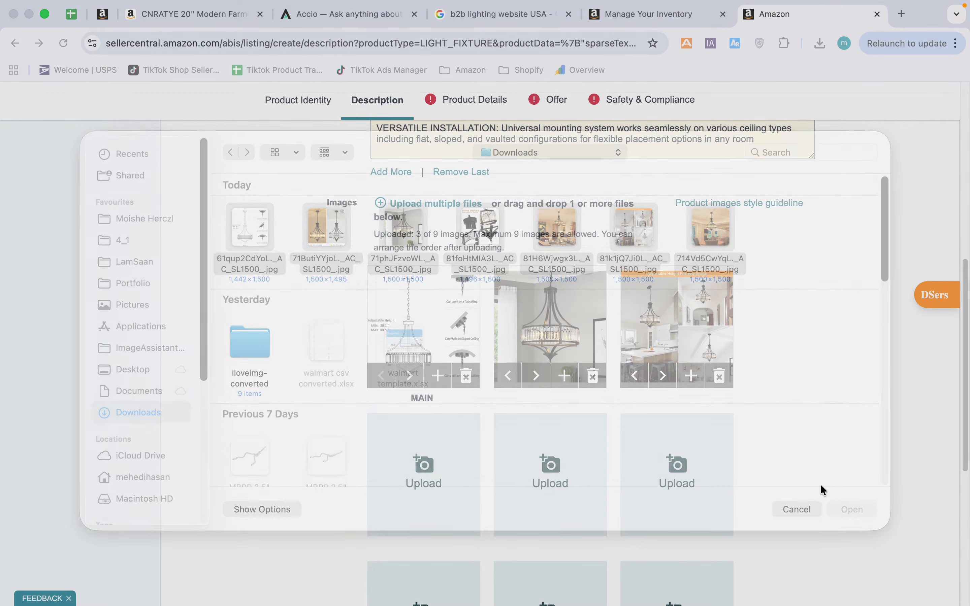
# Delete the duplicate dimension diagram, second warm-lit room photo and duplicate grey-room photo, and move the lit/unlit comparison image into the empty fifth slot
pyautogui.scroll(-4, 662, 329)
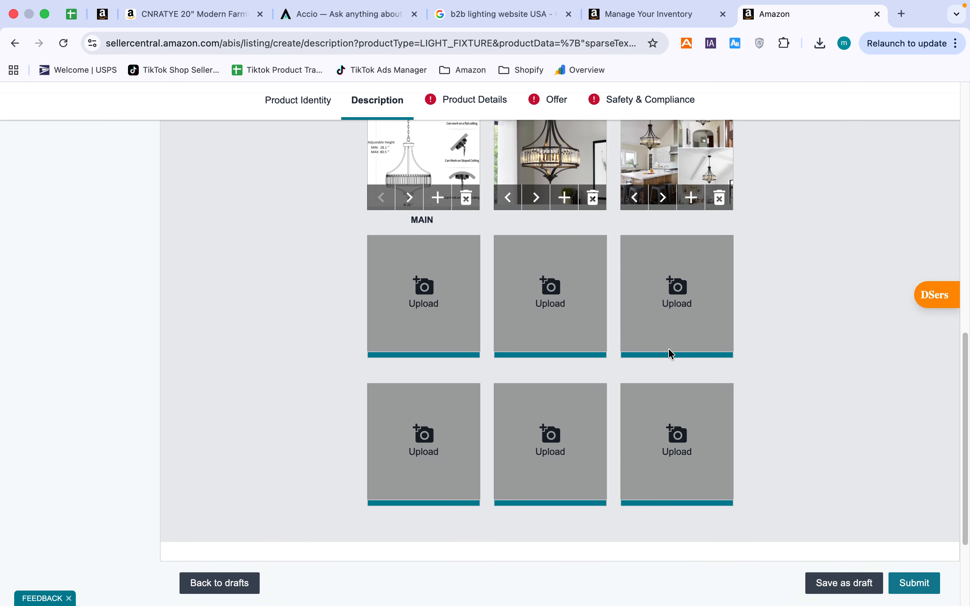
pyautogui.scroll(2, 671, 353)
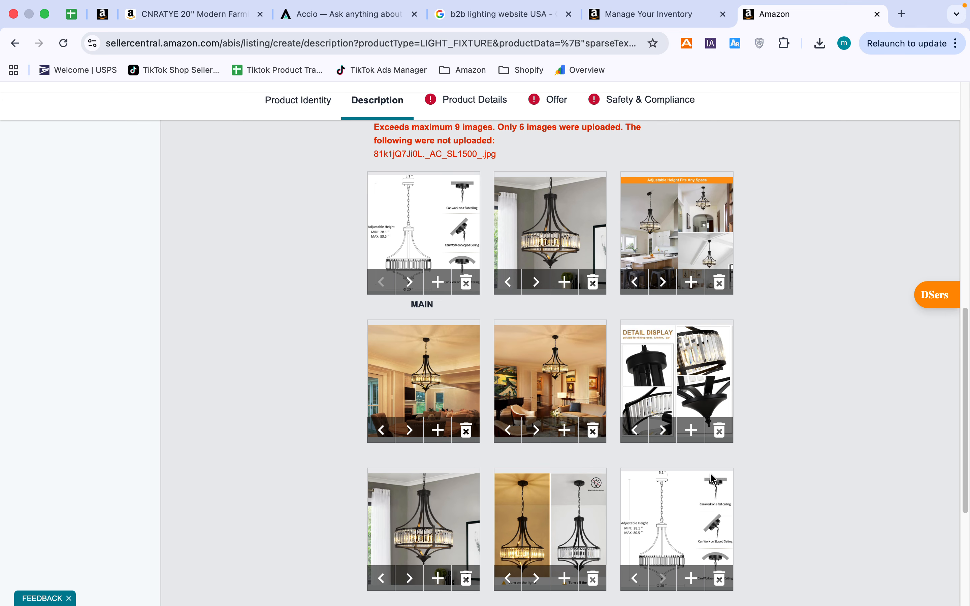
pyautogui.scroll(-1, 710, 478)
pyautogui.click(719, 556)
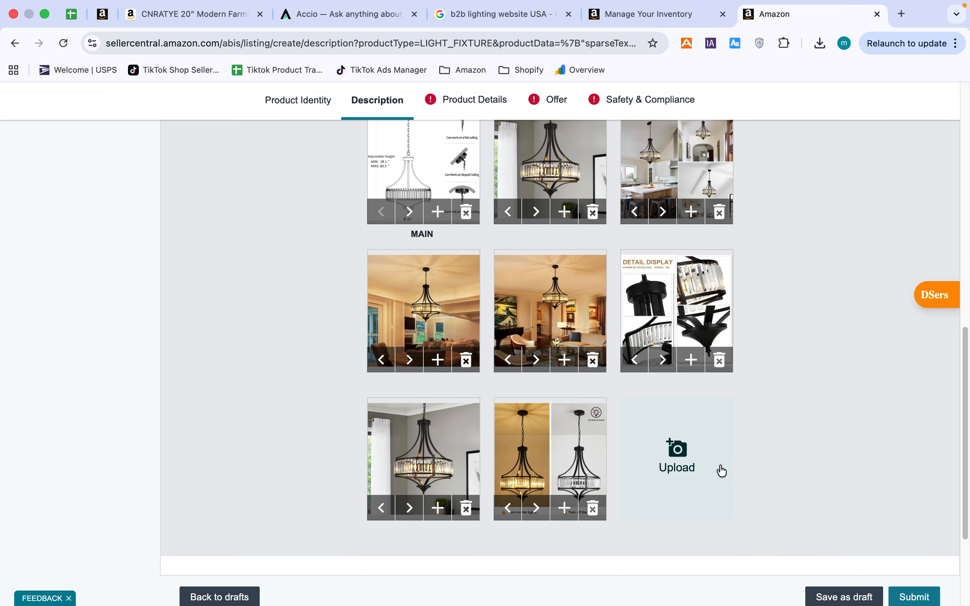
pyautogui.click(592, 360)
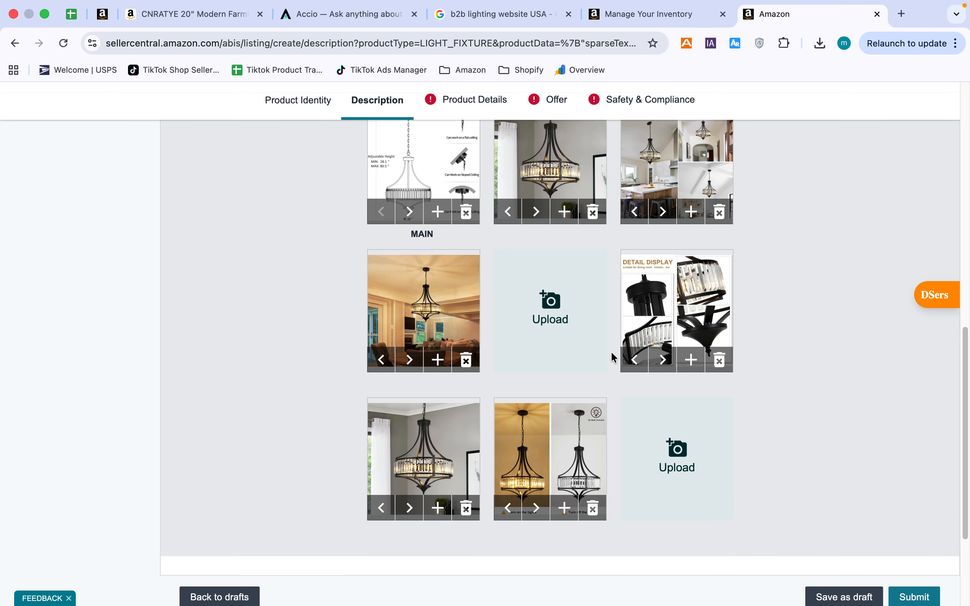
pyautogui.scroll(1, 616, 420)
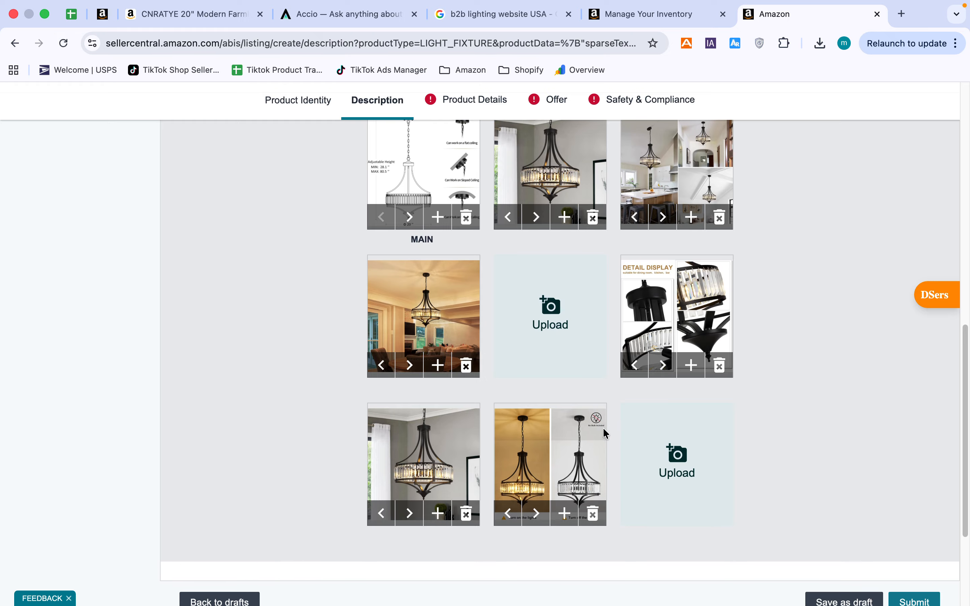
pyautogui.scroll(2, 573, 426)
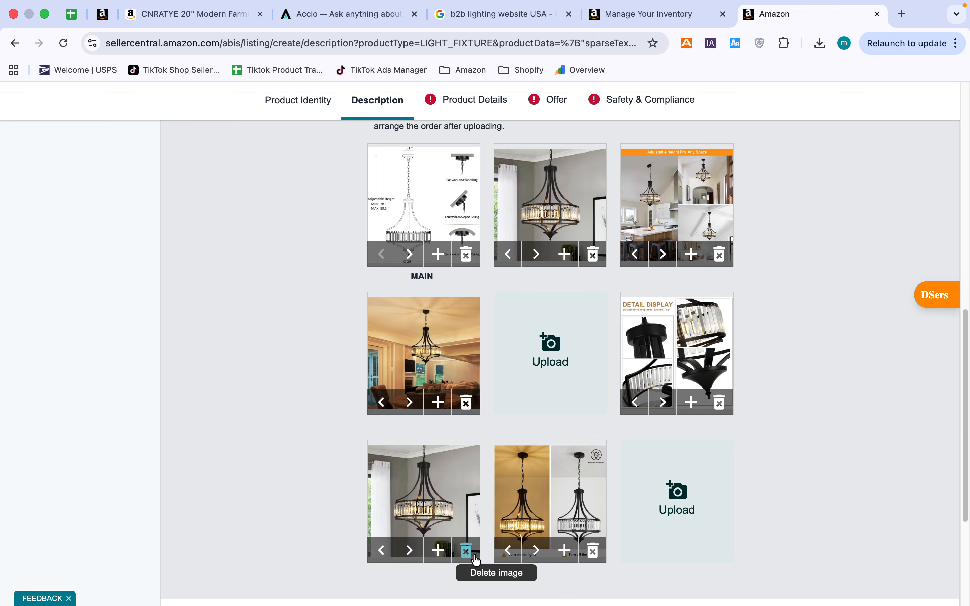
pyautogui.click(466, 550)
pyautogui.moveTo(569, 499)
pyautogui.mouseDown()
pyautogui.moveTo(547, 372)
pyautogui.moveTo(560, 513)
pyautogui.mouseUp()
pyautogui.moveTo(553, 477); pyautogui.dragTo(553, 353)
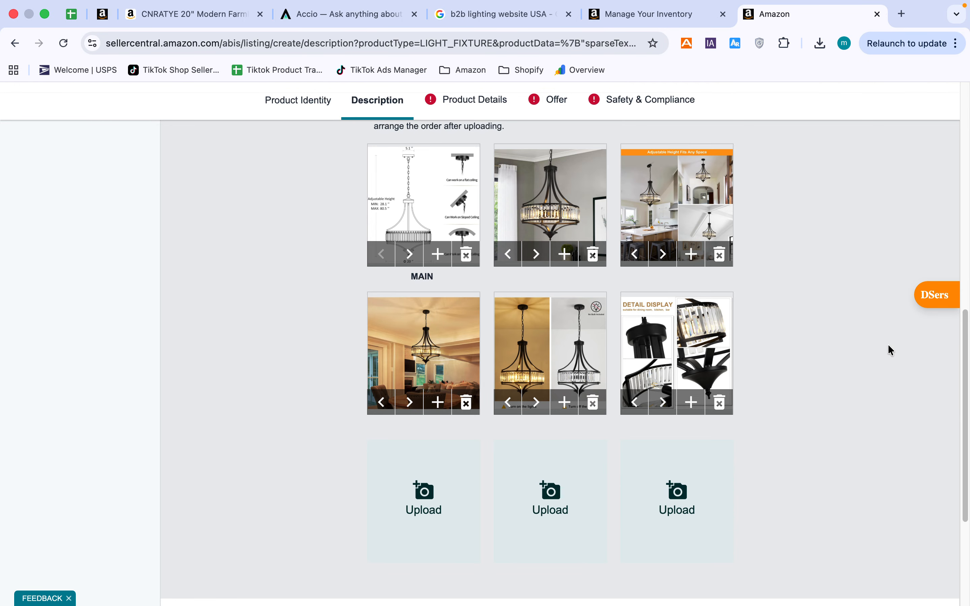
# Save the listing as a draft and open its Product Details section
pyautogui.scroll(5, 841, 341)
pyautogui.scroll(-10, 817, 337)
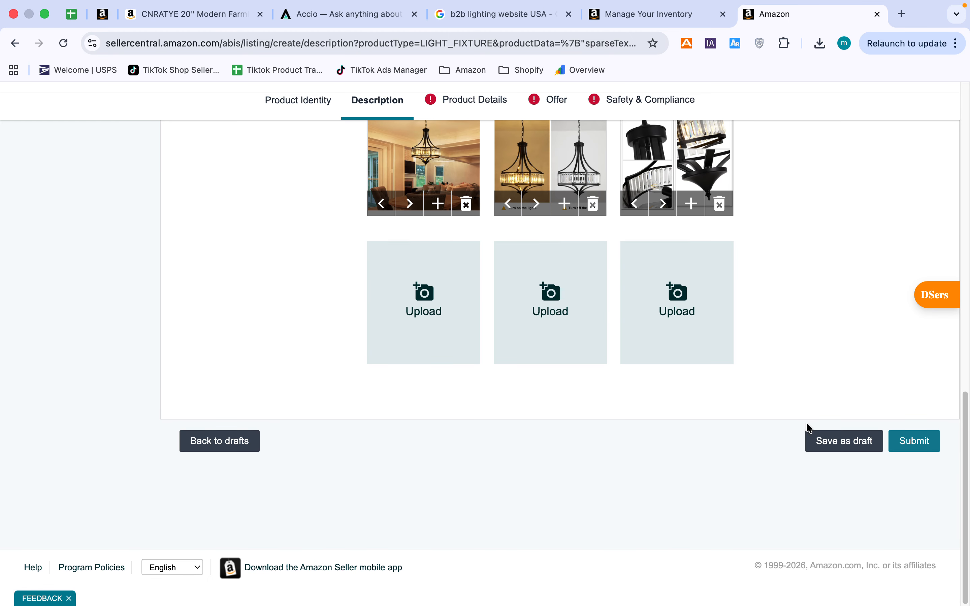
pyautogui.click(816, 441)
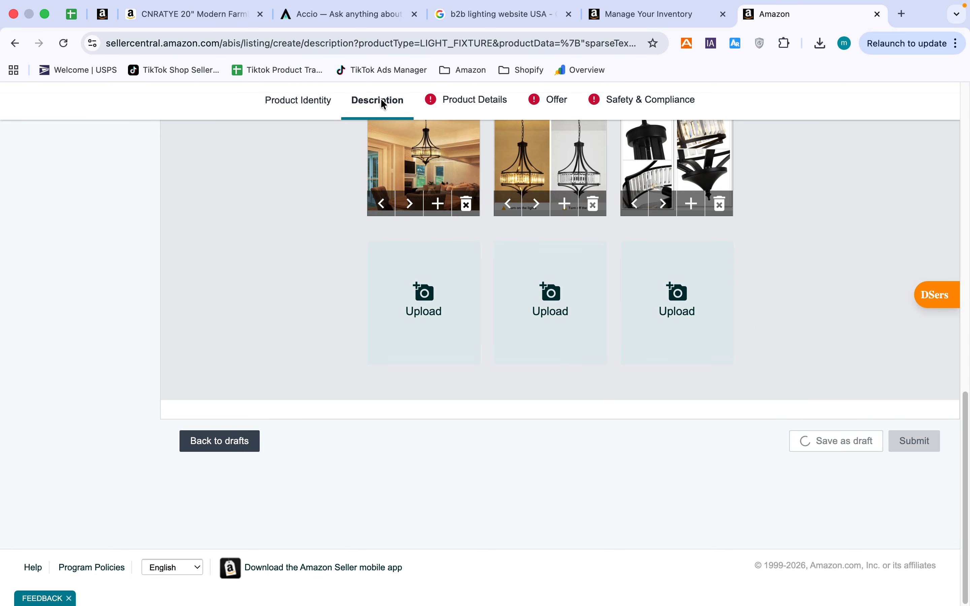
pyautogui.click(473, 105)
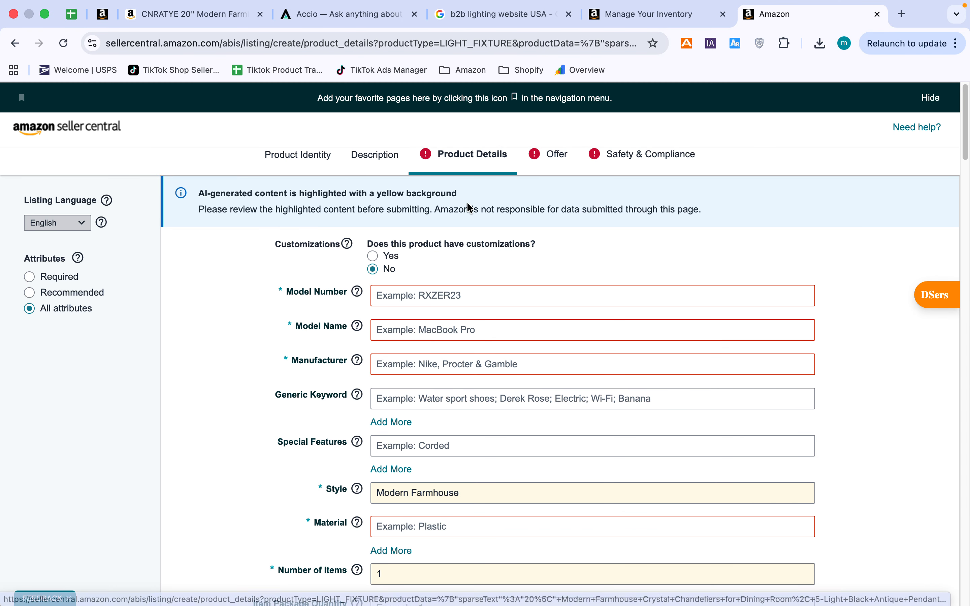
pyautogui.click(426, 290)
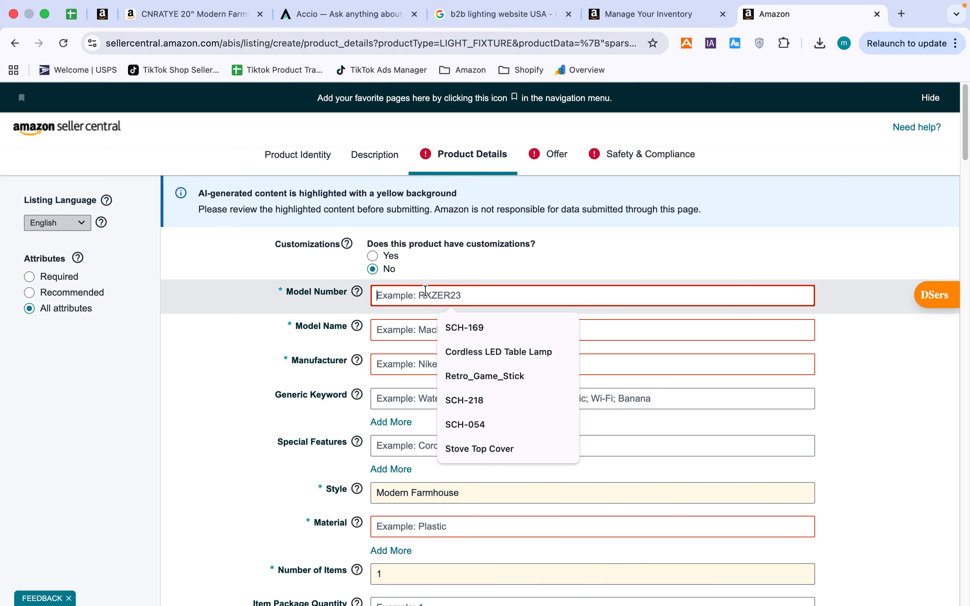
pyautogui.scroll(-3, 427, 292)
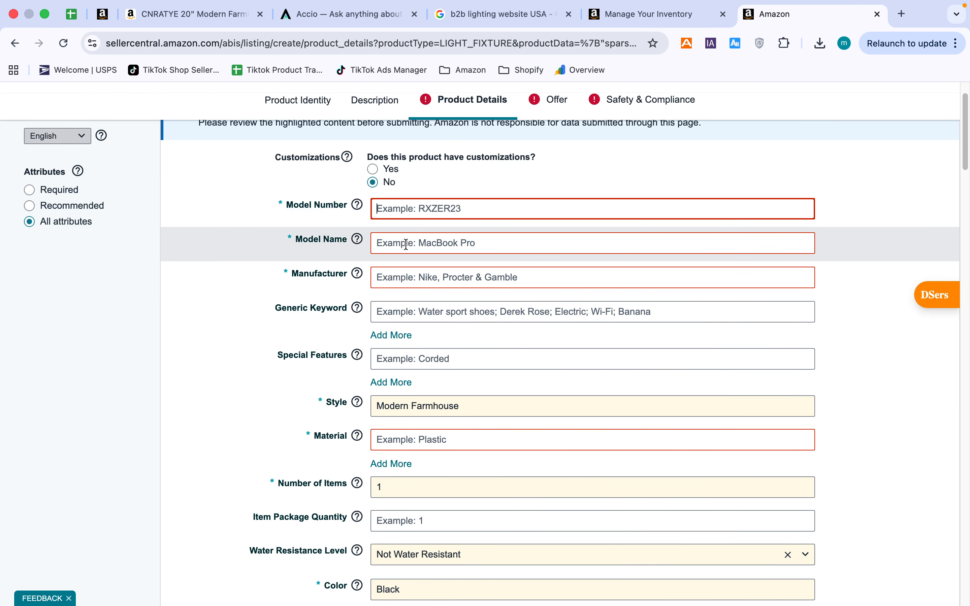
pyautogui.click(407, 244)
pyautogui.scroll(-8, 409, 260)
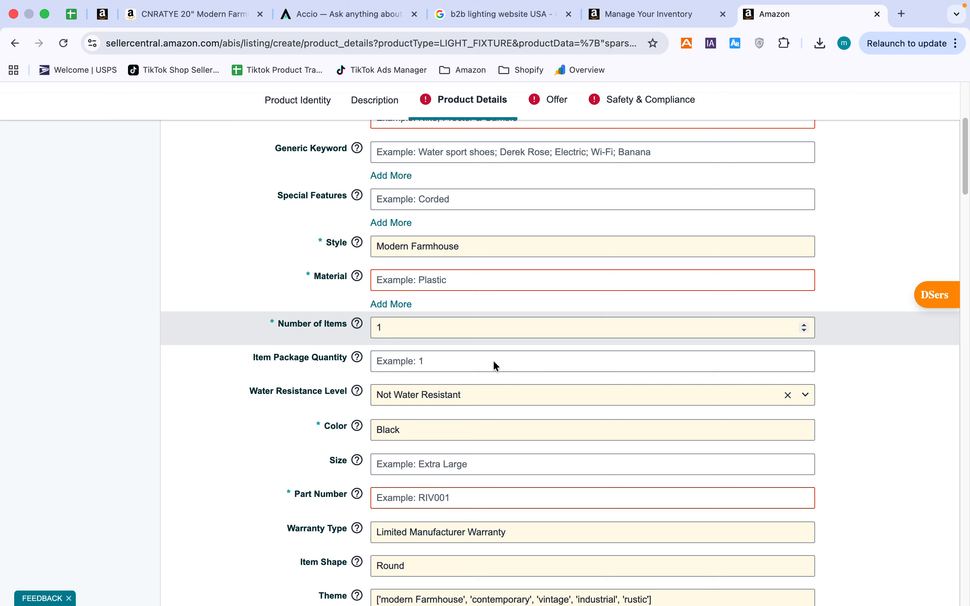
pyautogui.scroll(10, 495, 364)
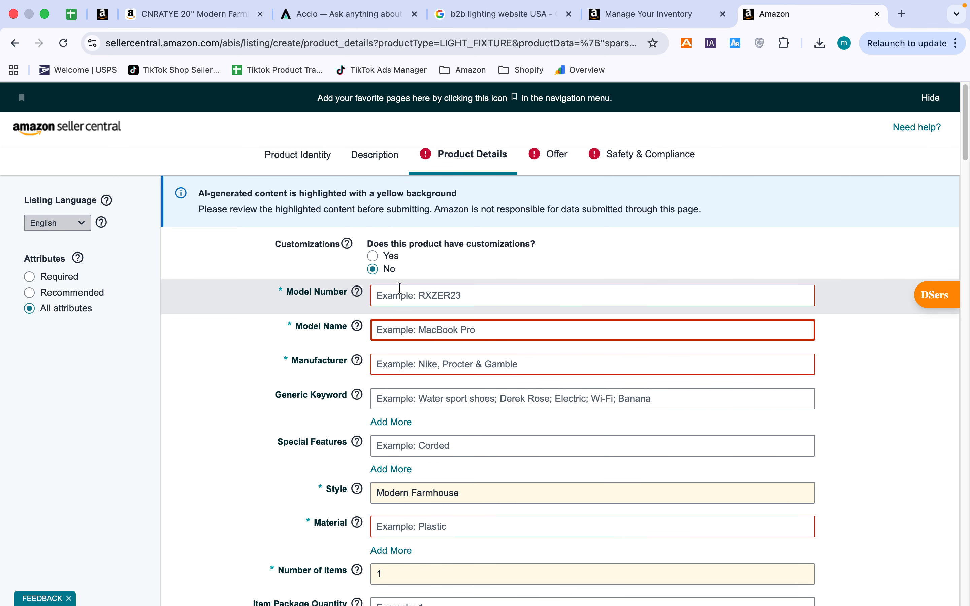
# Copy the words "Crystal Chandeliers" from the title on the original Amazon product page
pyautogui.click(400, 292)
pyautogui.click(192, 14)
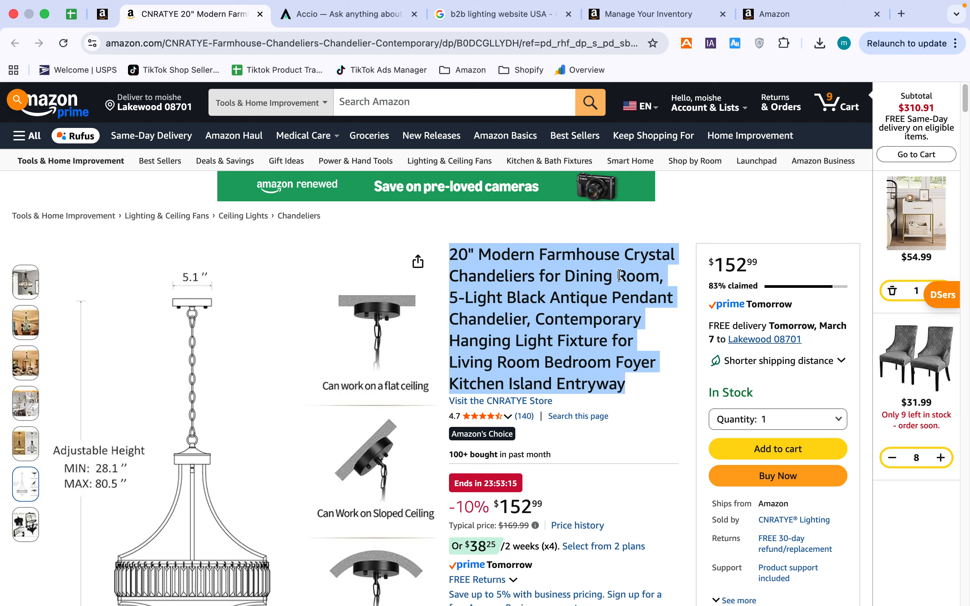
pyautogui.click(619, 275)
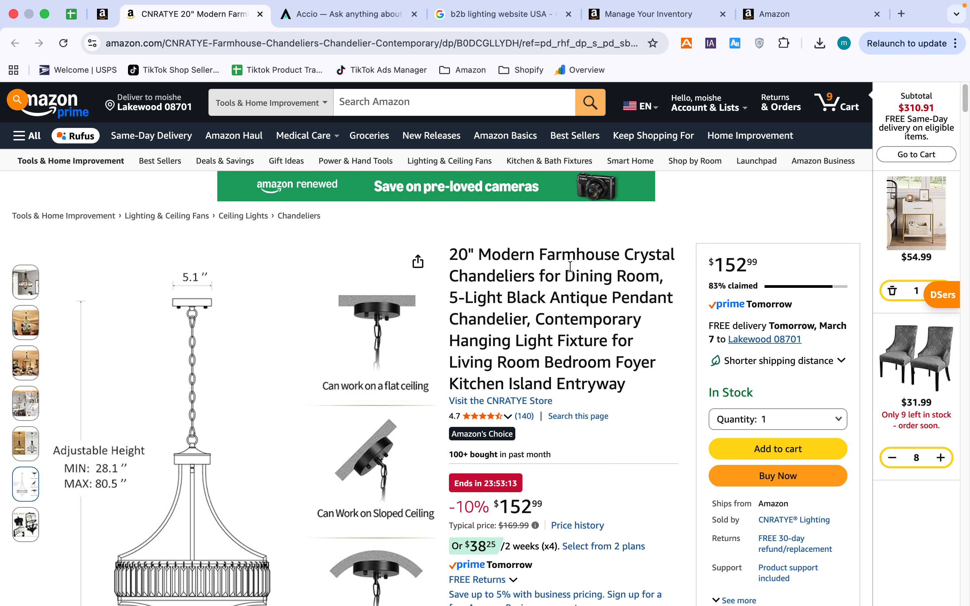
pyautogui.moveTo(624, 254); pyautogui.dragTo(534, 276)
pyautogui.press('super+c')
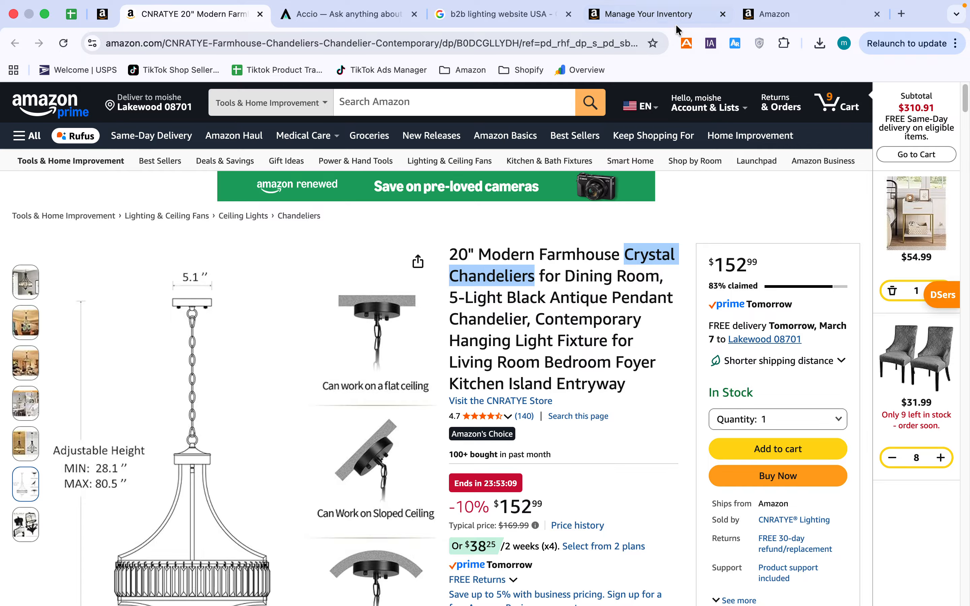
# Return to the Seller Central listing and paste "Crystal Chandeliers" as both the Model Number and the Model Name
pyautogui.click(773, 14)
pyautogui.click(406, 295)
pyautogui.press('super+v')
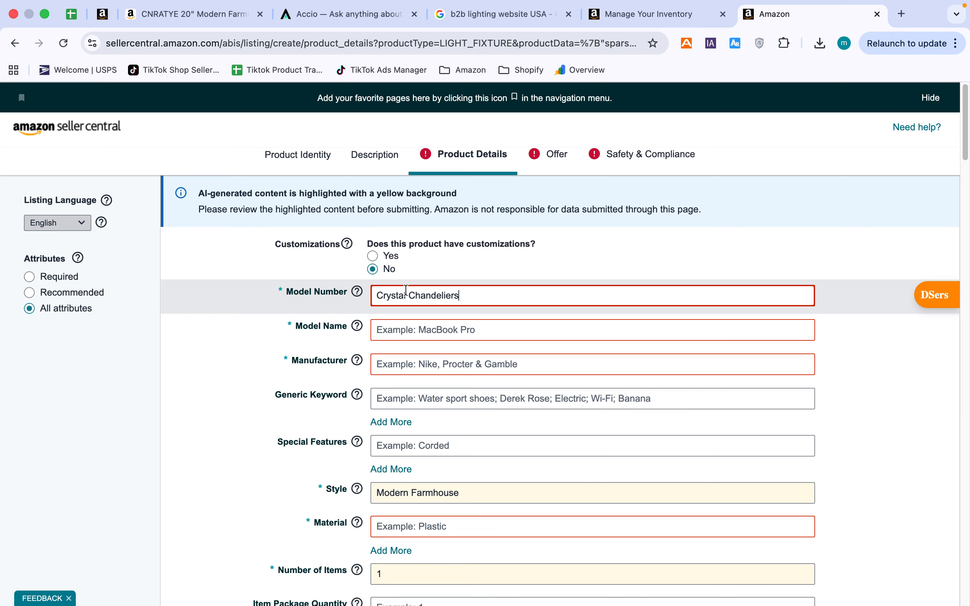
pyautogui.click(424, 330)
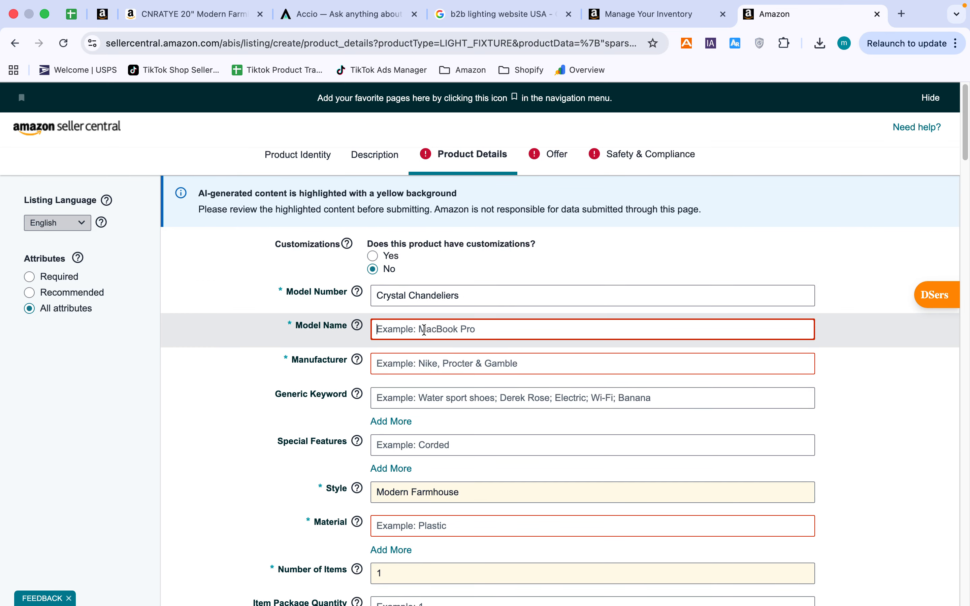
pyautogui.press('super+v')
# Fill in the Manufacturer with the first saved suggestion, the seller's own name
pyautogui.scroll(-1, 417, 333)
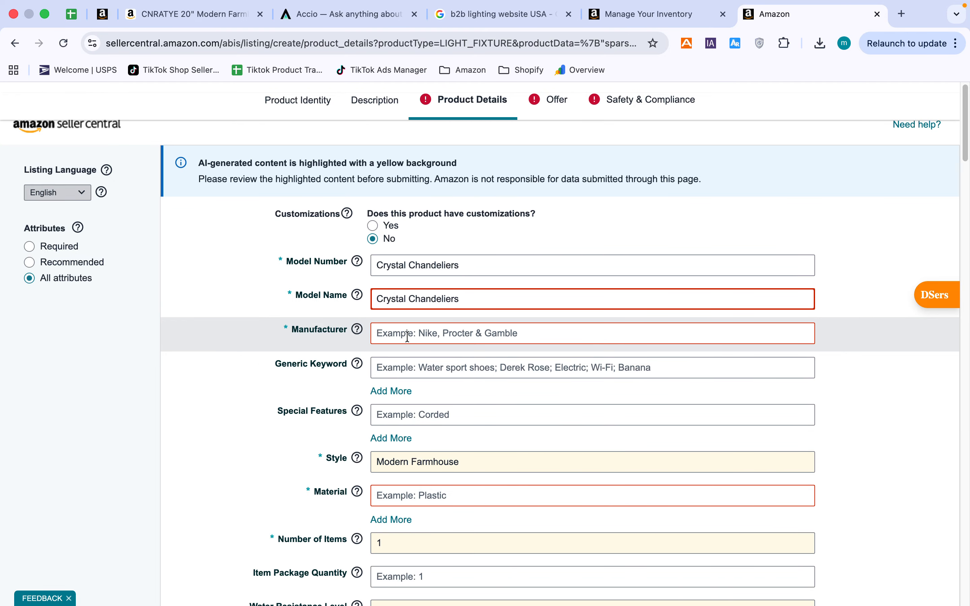
pyautogui.click(407, 337)
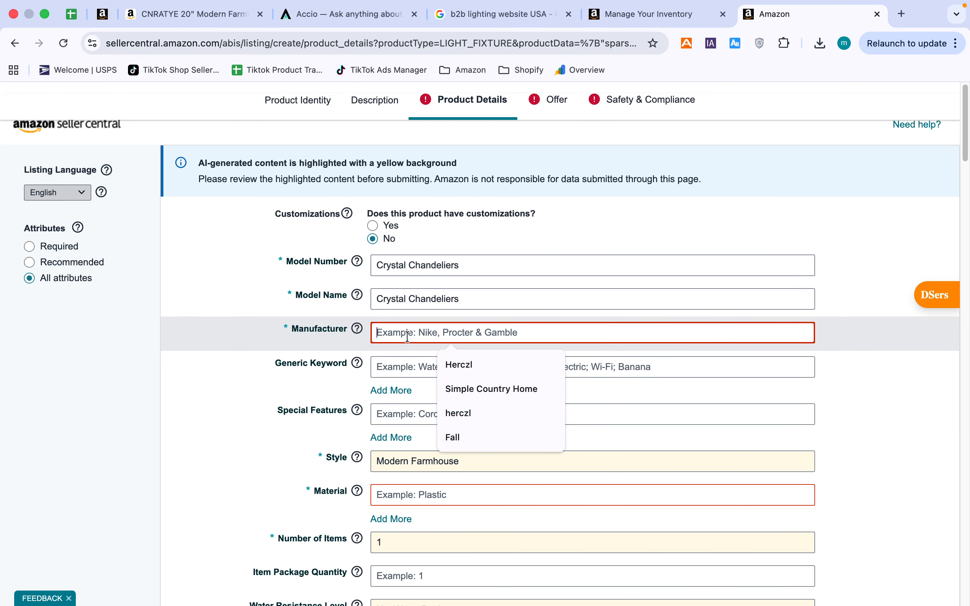
pyautogui.click(466, 365)
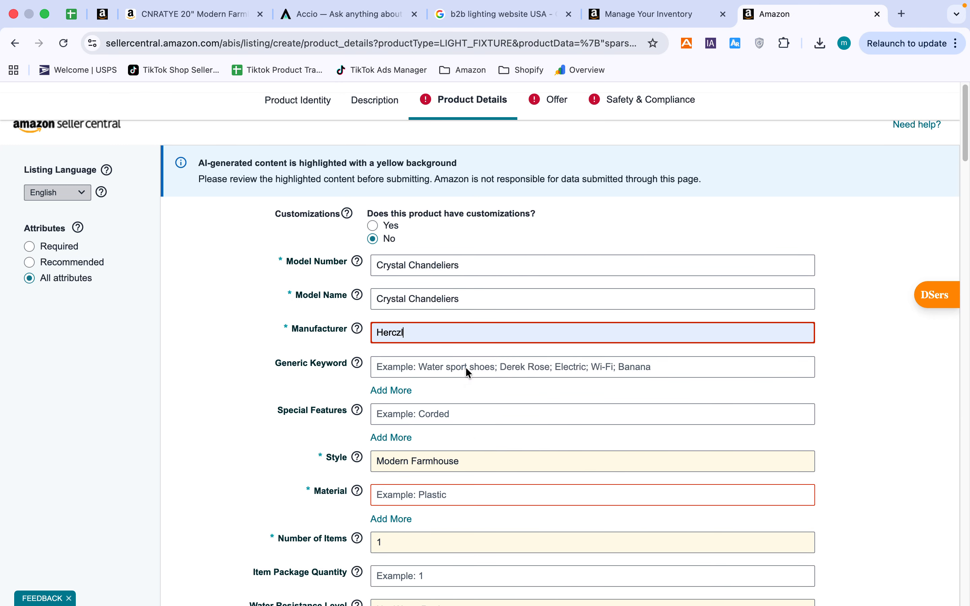
pyautogui.click(411, 332)
pyautogui.press('super+a')
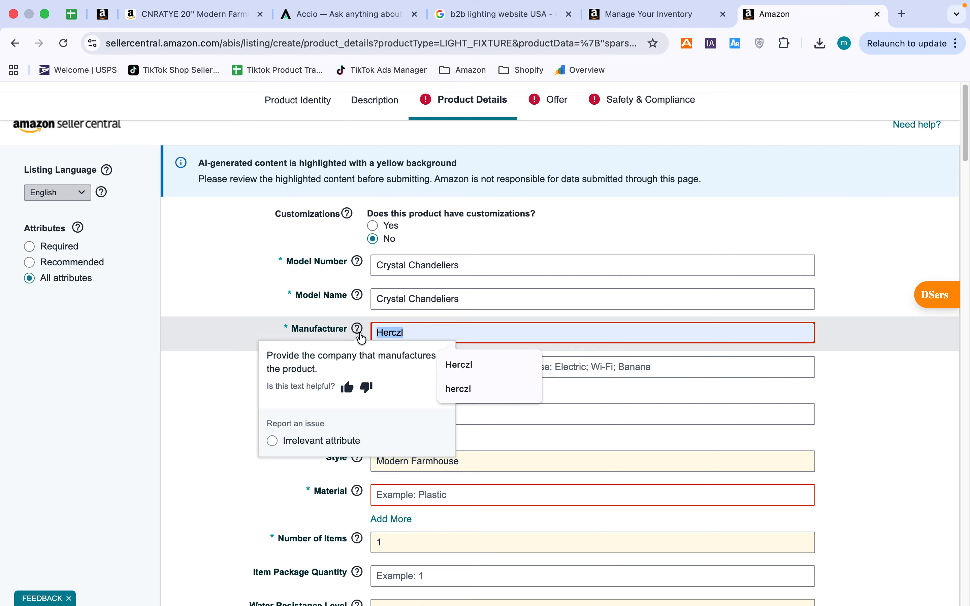
pyautogui.click(442, 332)
pyautogui.click(215, 348)
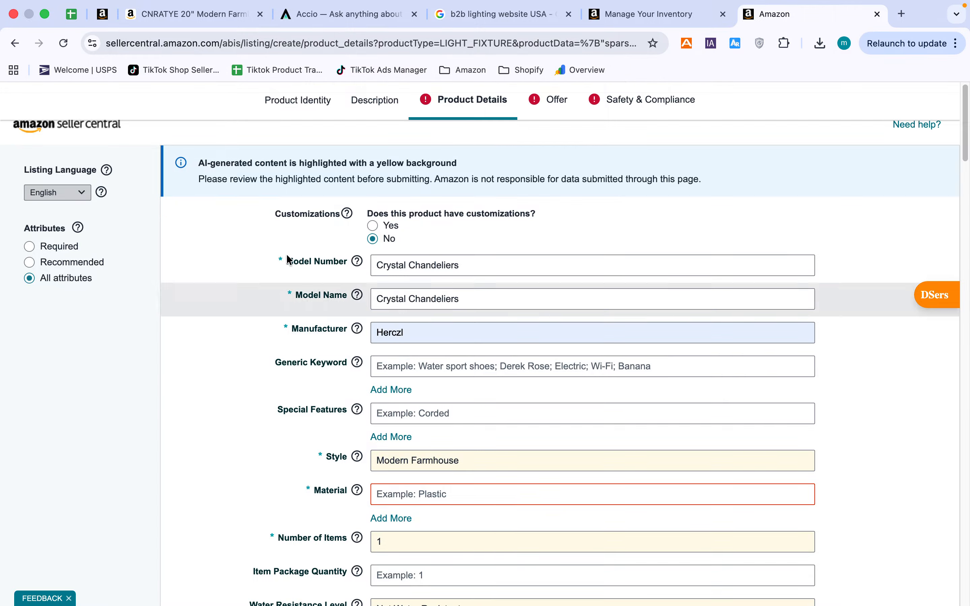
# Switch to the original Amazon product page and highlight the title from "20" Modern Farmhouse" through "Pendant Chandelier"
pyautogui.click(192, 14)
pyautogui.click(612, 332)
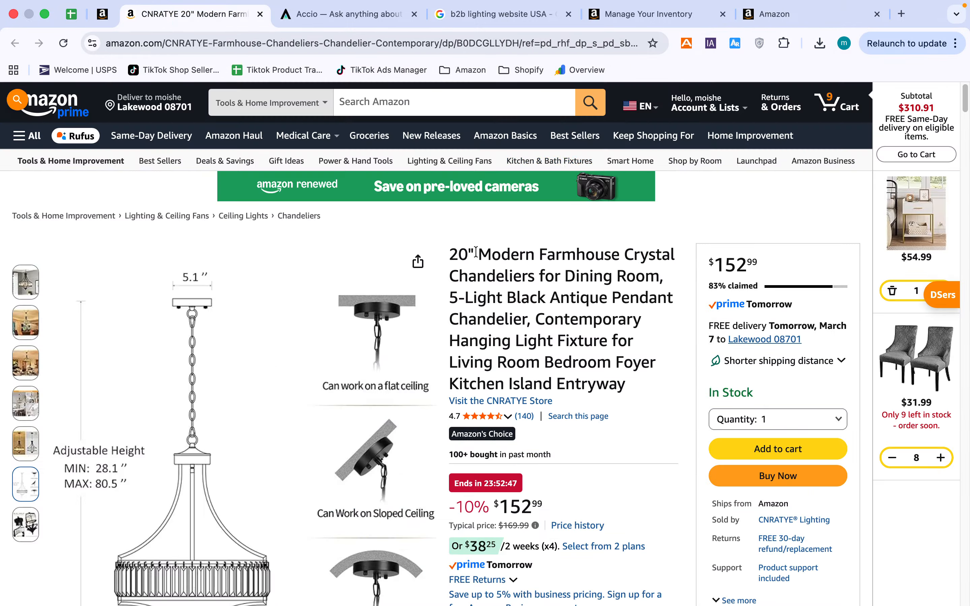
pyautogui.moveTo(449, 255); pyautogui.dragTo(525, 318)
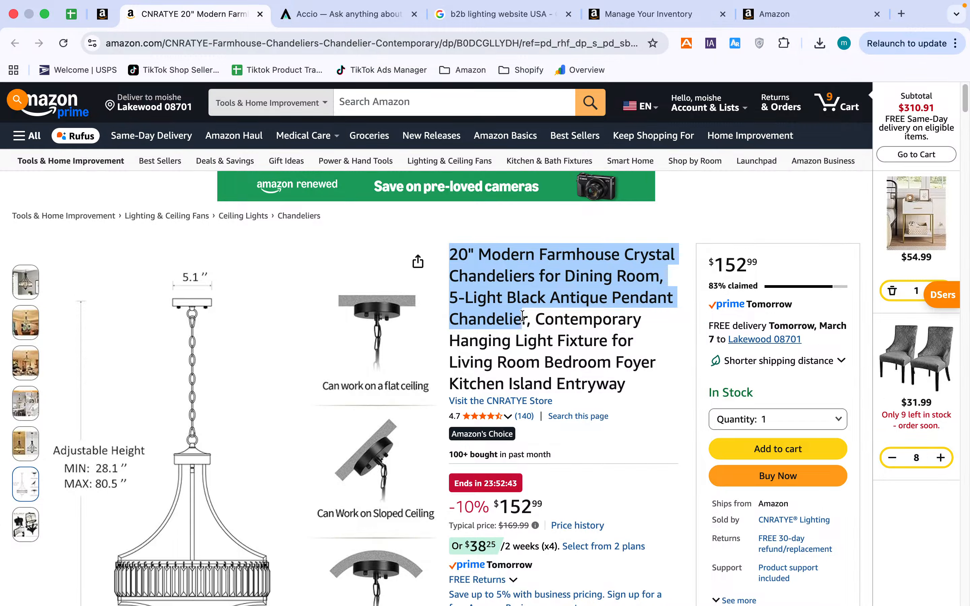
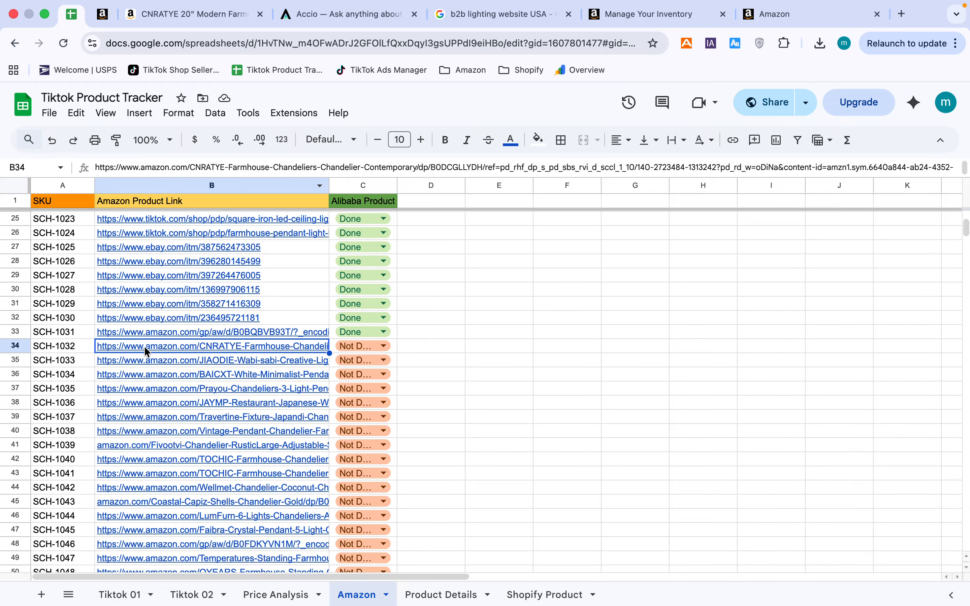
# Copy the SKU SCH-1032 from the product tracker spreadsheet and paste it as the listing's Part Number
pyautogui.click(65, 351)
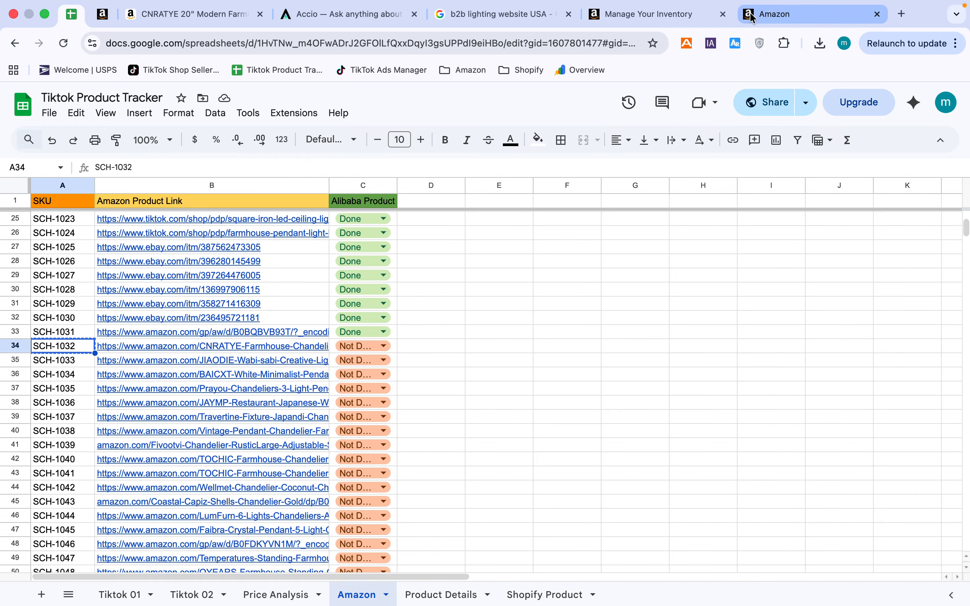
pyautogui.click(775, 14)
pyautogui.click(504, 431)
pyautogui.write('SCH-1032')
# Set the required Included Components attribute to the suggested value Mounting Hardware
pyautogui.scroll(-8, 504, 427)
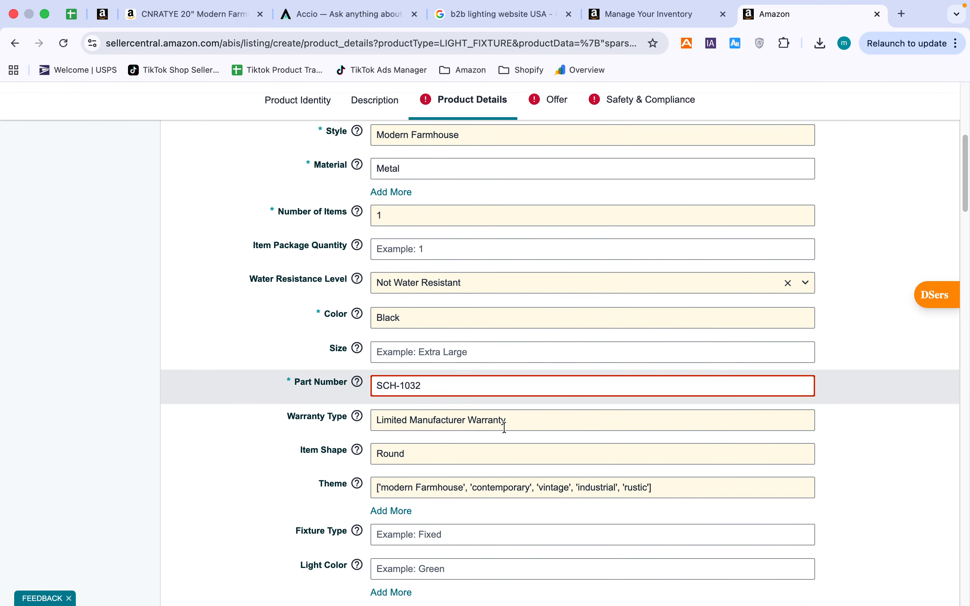
pyautogui.scroll(-20, 504, 428)
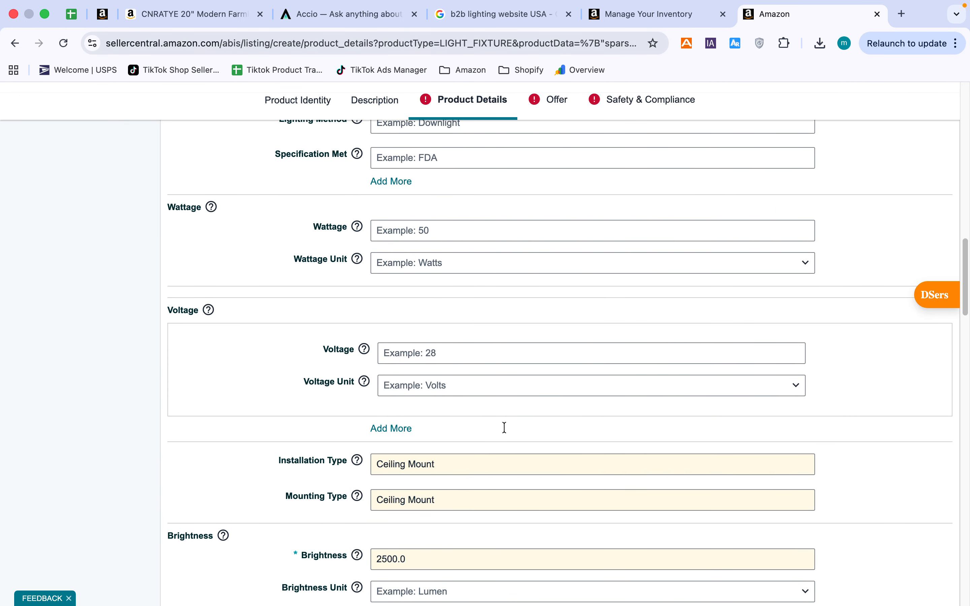
pyautogui.scroll(12, 504, 425)
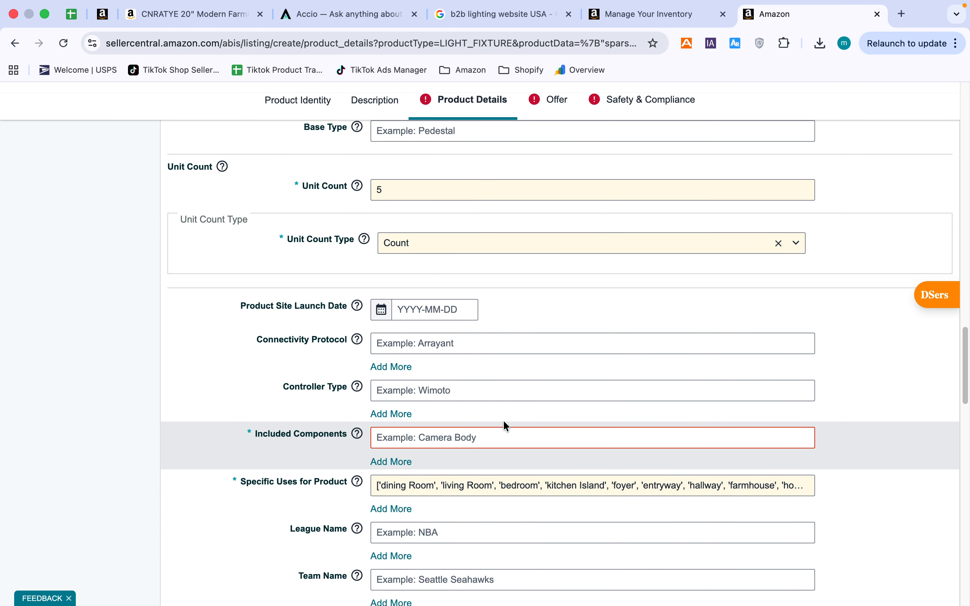
pyautogui.scroll(-5, 503, 419)
pyautogui.scroll(1, 366, 305)
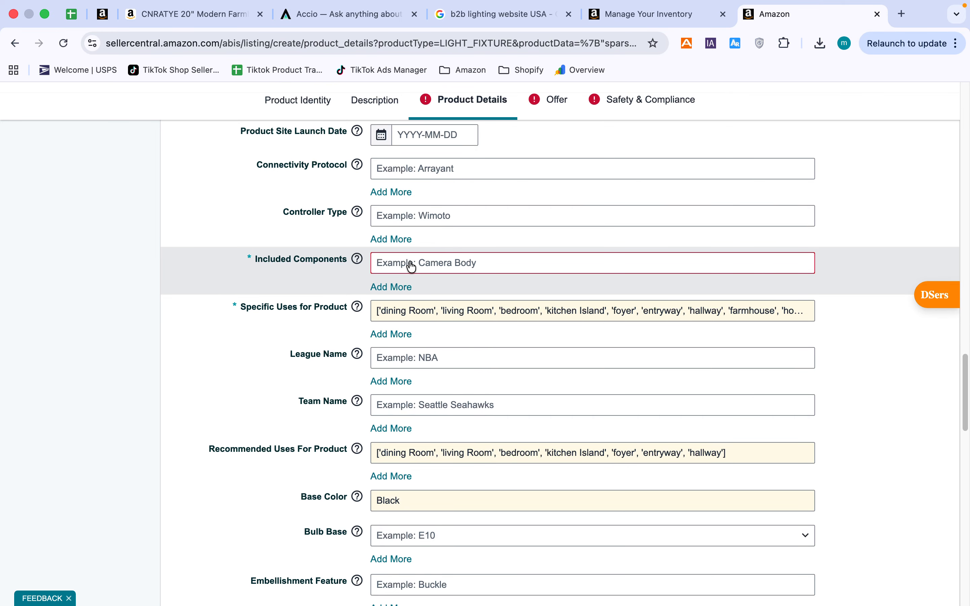
pyautogui.click(410, 266)
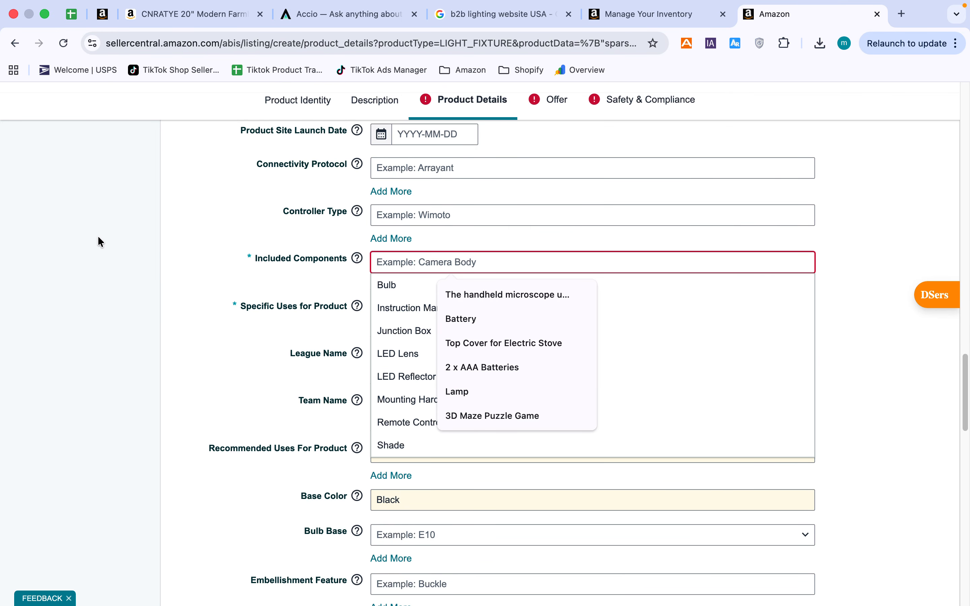
pyautogui.click(392, 412)
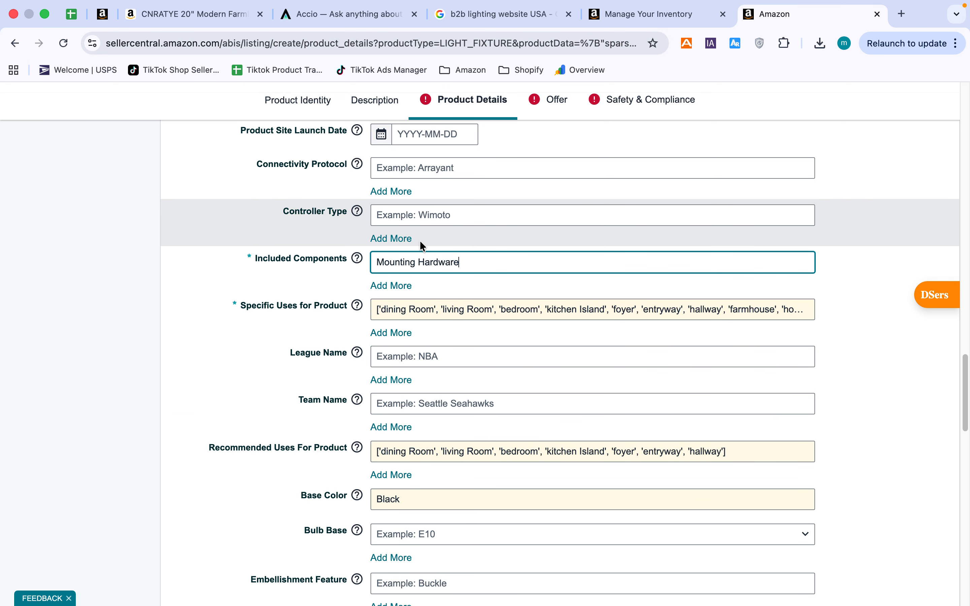
# Review the original Amazon page's description and main image, highlighting "Crystal Chandeliers" in its title
pyautogui.scroll(-1, 455, 274)
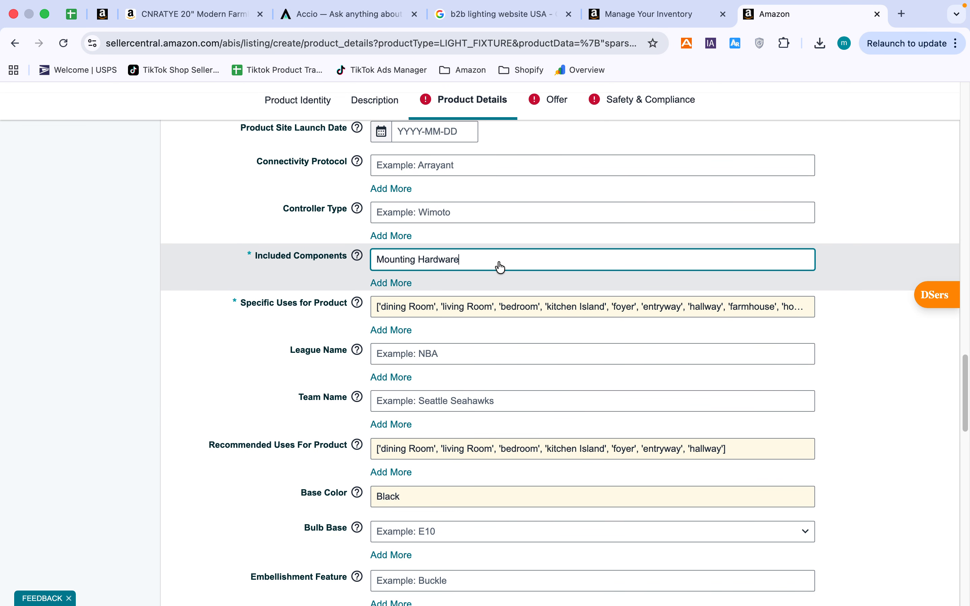
pyautogui.click(168, 15)
pyautogui.scroll(-15, 513, 393)
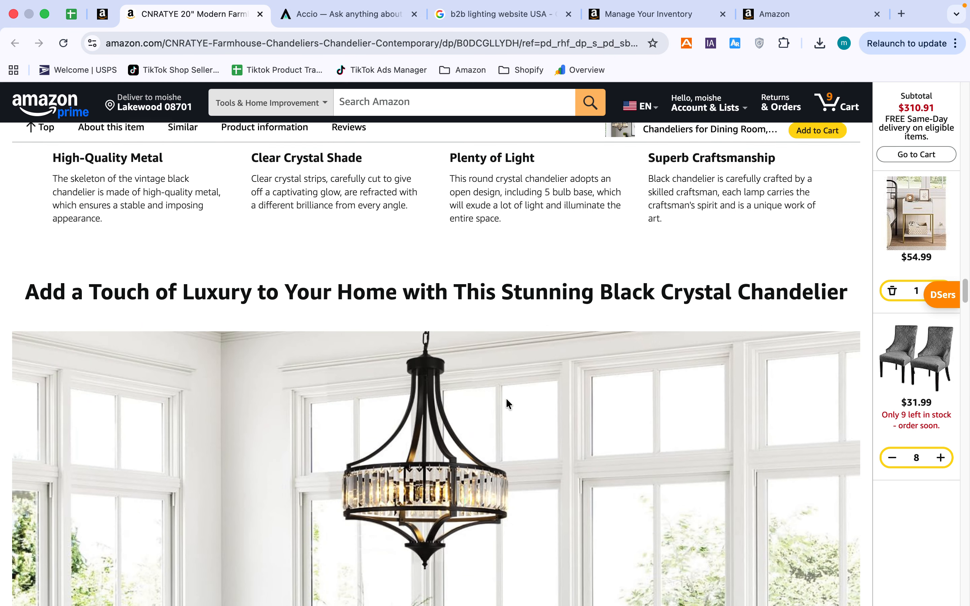
pyautogui.scroll(20, 520, 382)
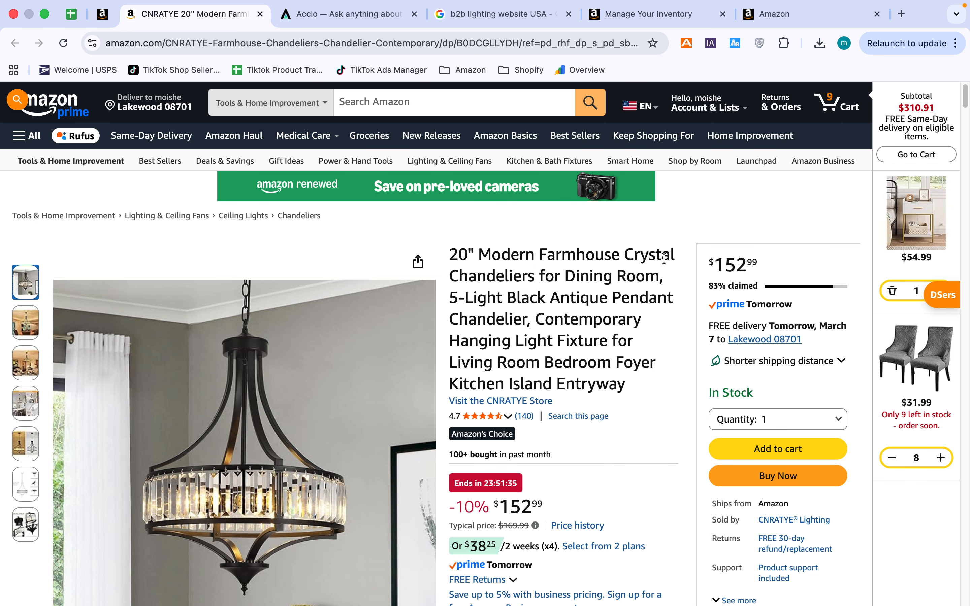
pyautogui.moveTo(623, 255); pyautogui.dragTo(534, 277)
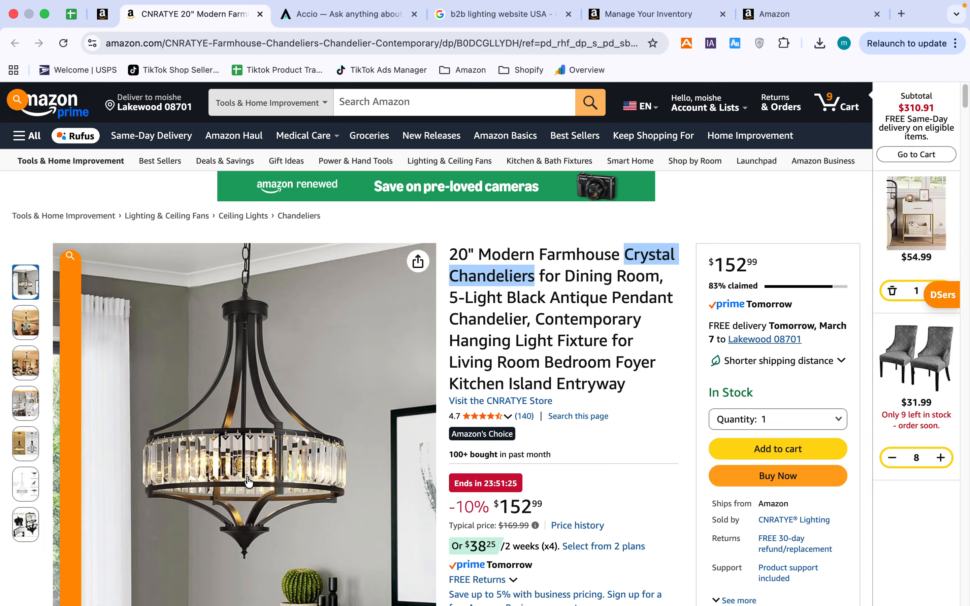
pyautogui.scroll(-1, 722, 225)
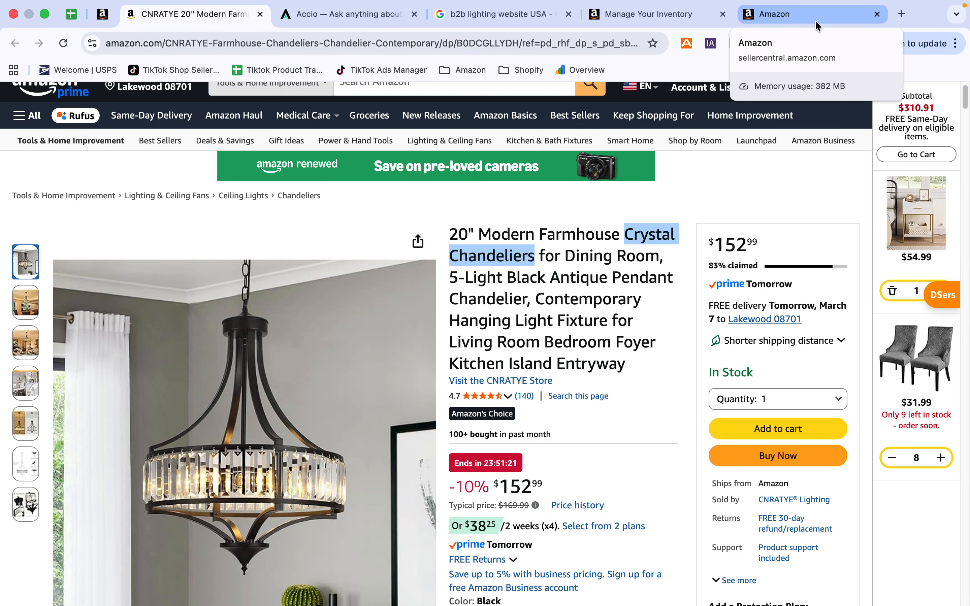
# Return to the Seller Central listing, keep Mounting Hardware as the included component, and set the Room Type to Dining Room
pyautogui.click(799, 23)
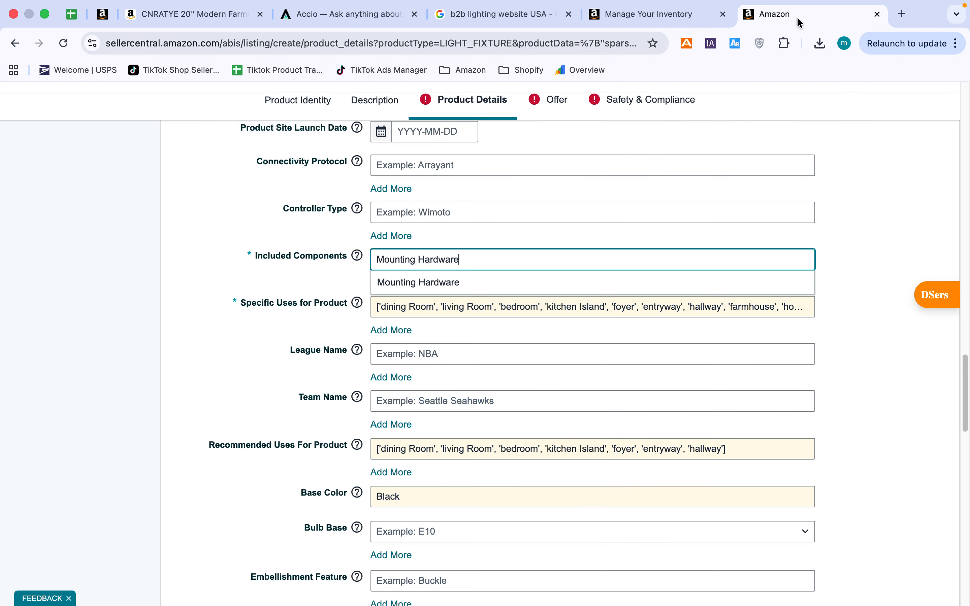
pyautogui.click(475, 282)
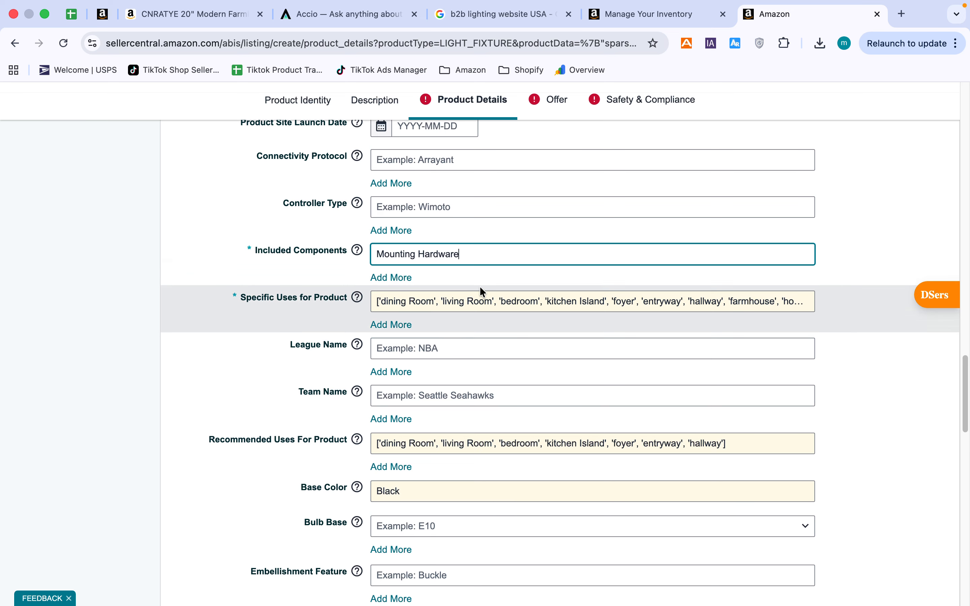
pyautogui.scroll(-1, 517, 441)
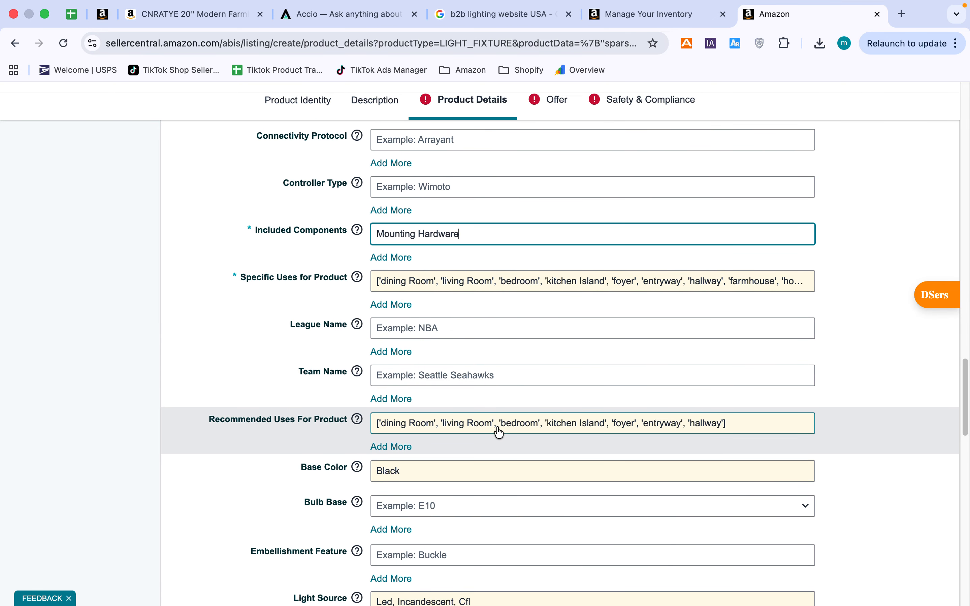
pyautogui.scroll(-6, 501, 441)
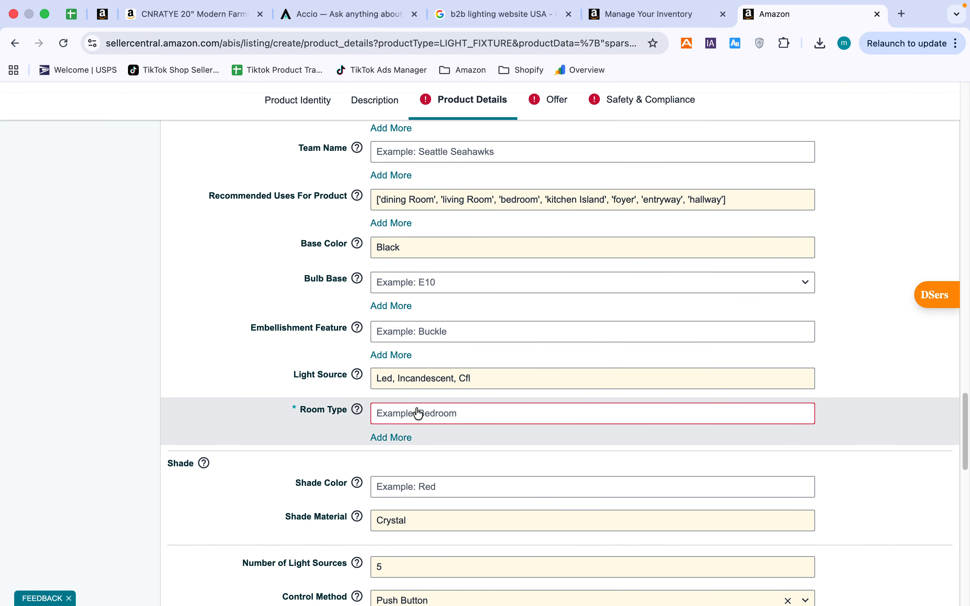
pyautogui.click(418, 414)
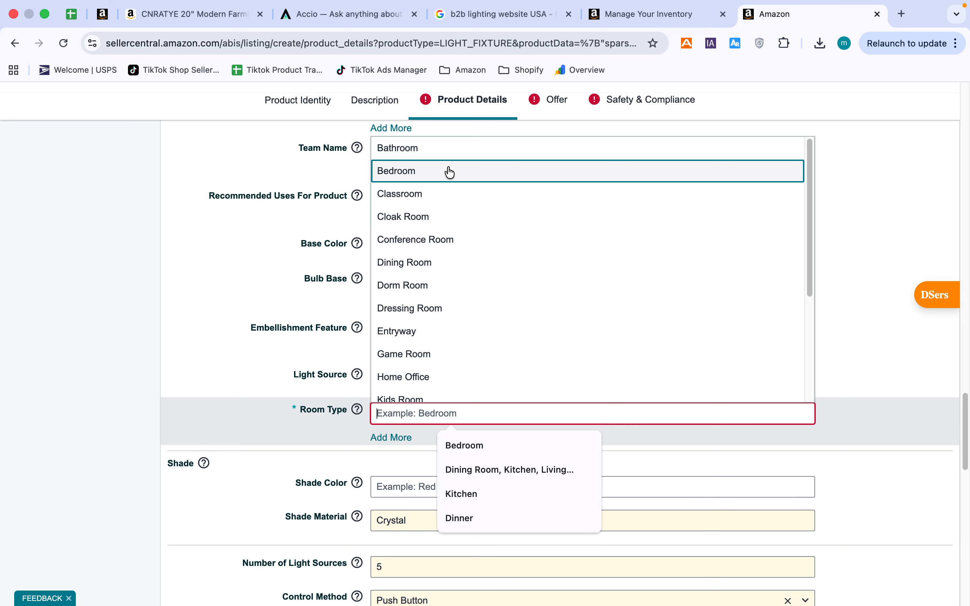
pyautogui.click(453, 263)
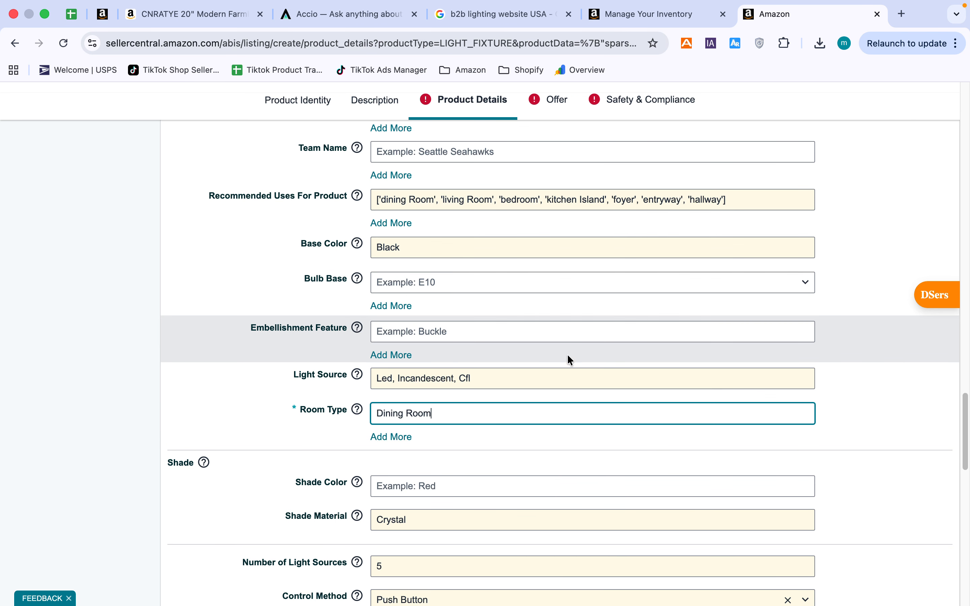
# Check the missing item dimensions against the chandelier's dimension drawing on the original Amazon page
pyautogui.scroll(-10, 547, 381)
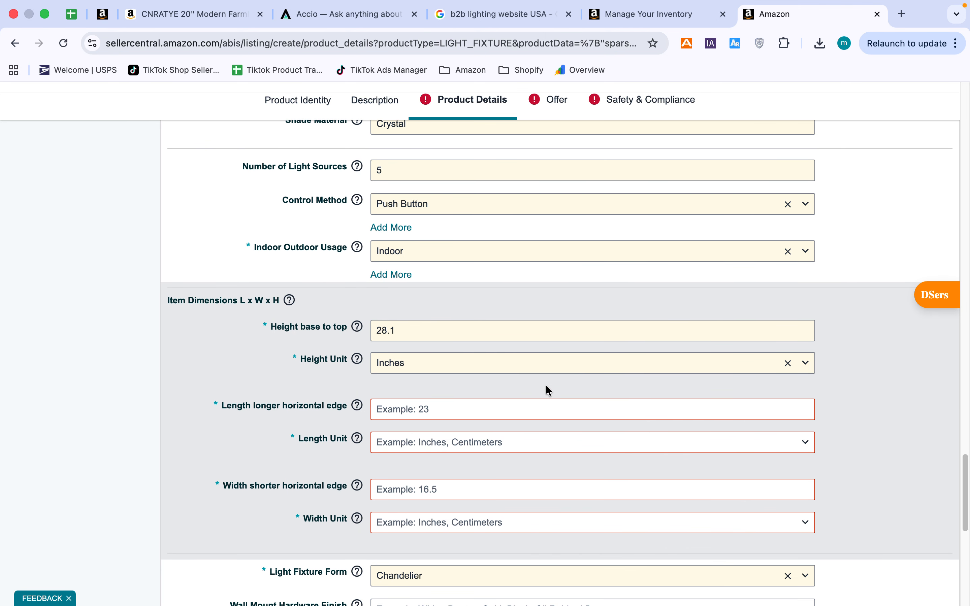
pyautogui.scroll(-3, 547, 389)
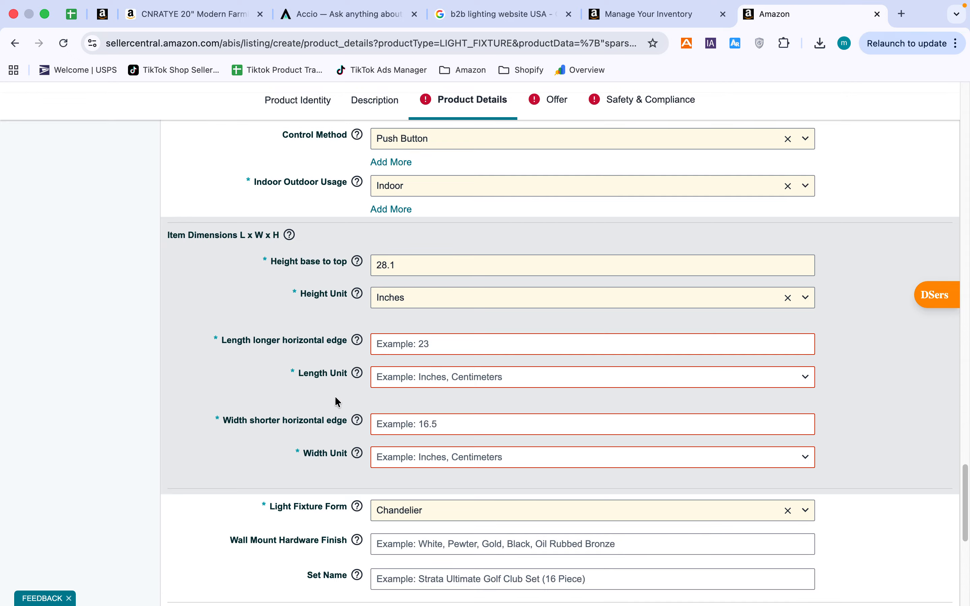
pyautogui.click(162, 34)
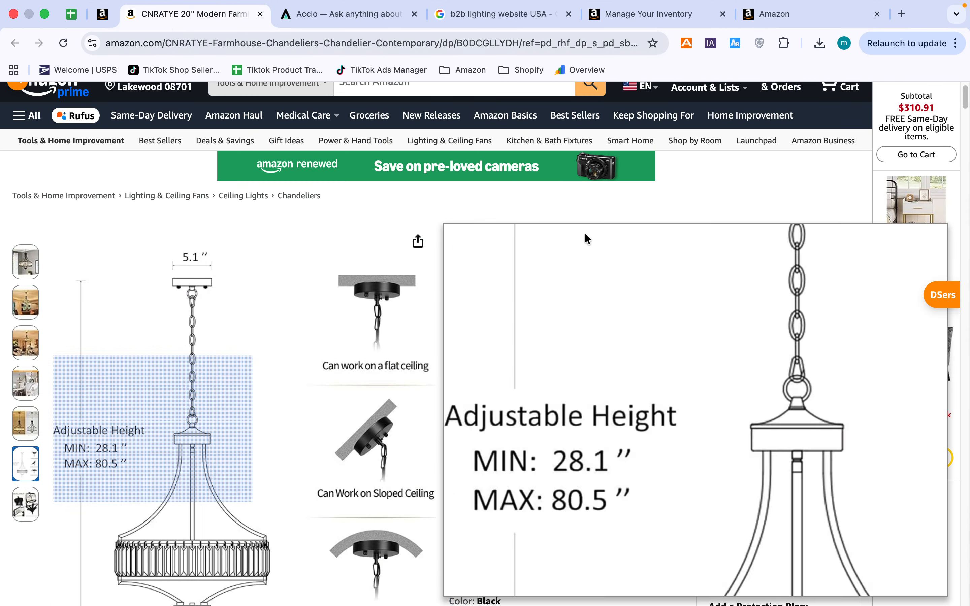
pyautogui.scroll(-5, 397, 574)
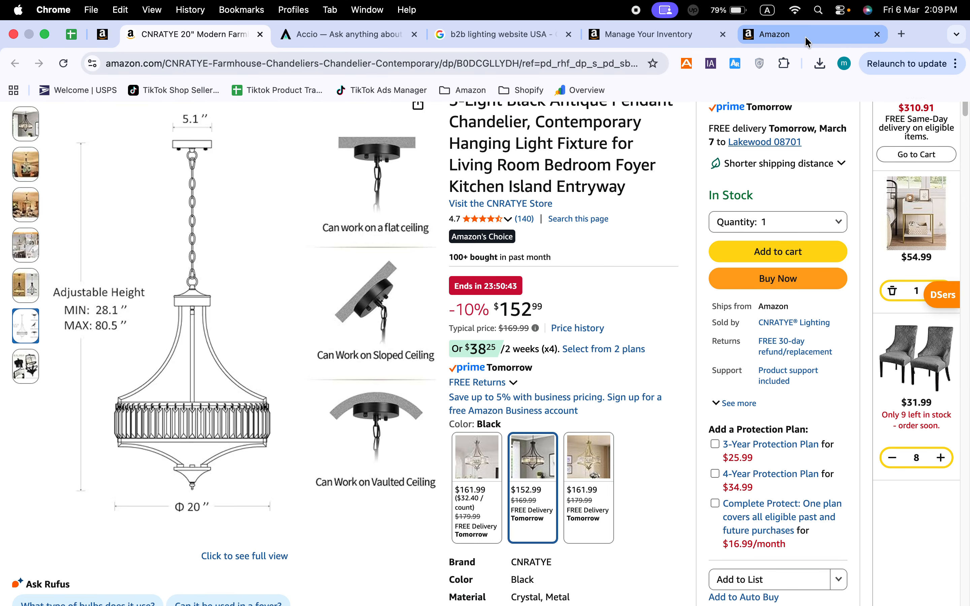
# Return to the Seller Central listing and set the item's longer horizontal edge to 20 inches
pyautogui.click(797, 17)
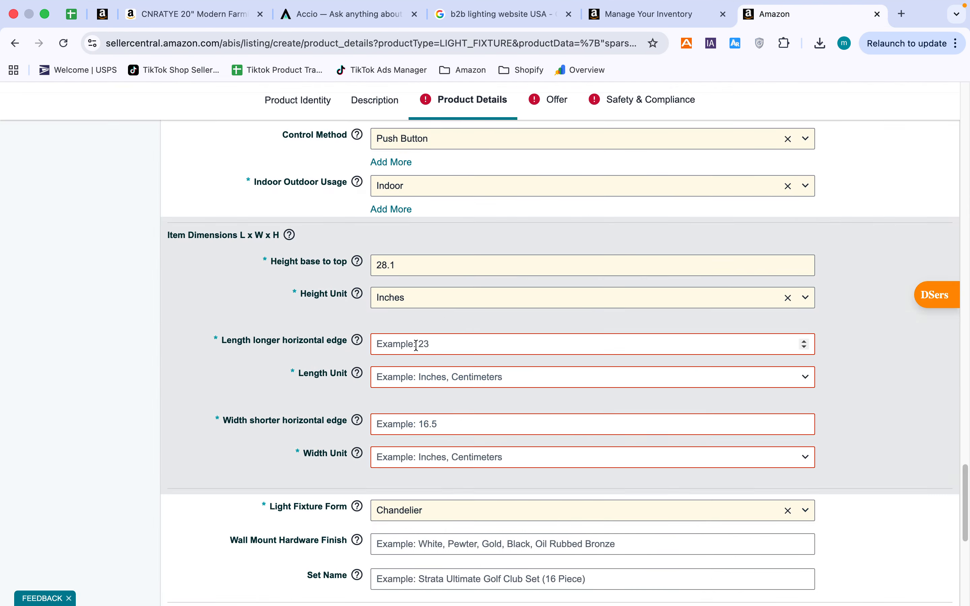
pyautogui.click(417, 346)
pyautogui.write('20')
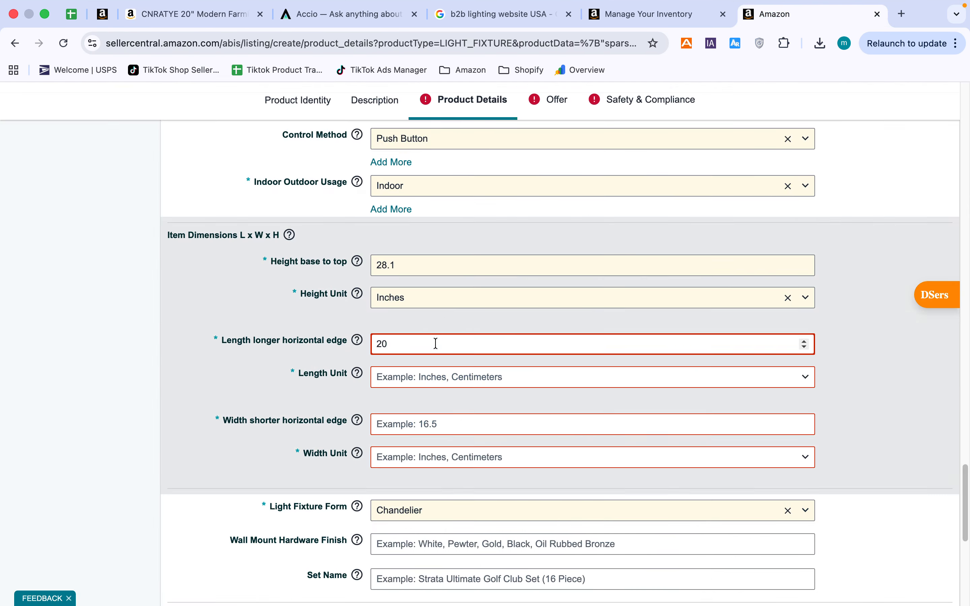
pyautogui.click(446, 380)
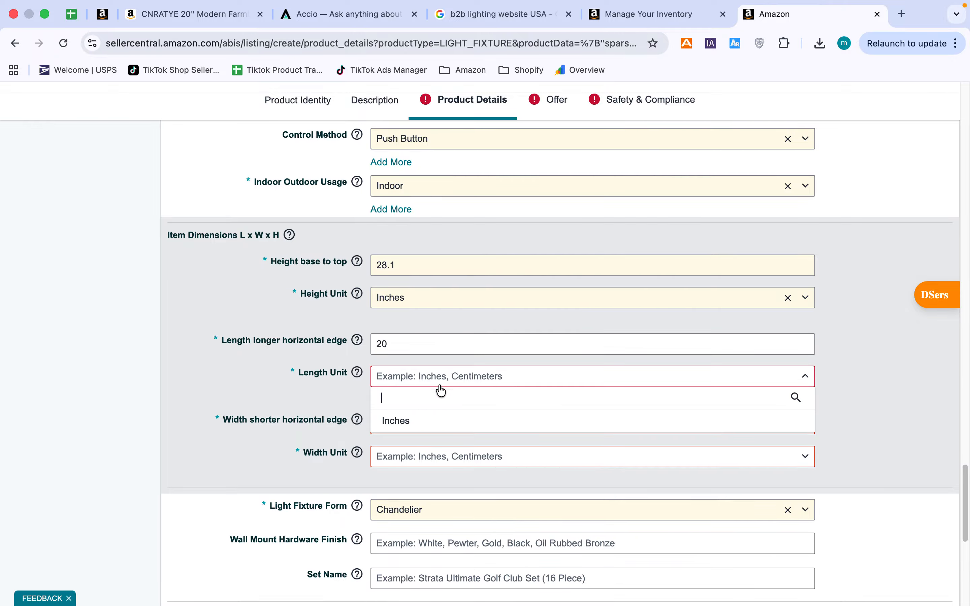
pyautogui.click(442, 417)
pyautogui.scroll(-1, 413, 420)
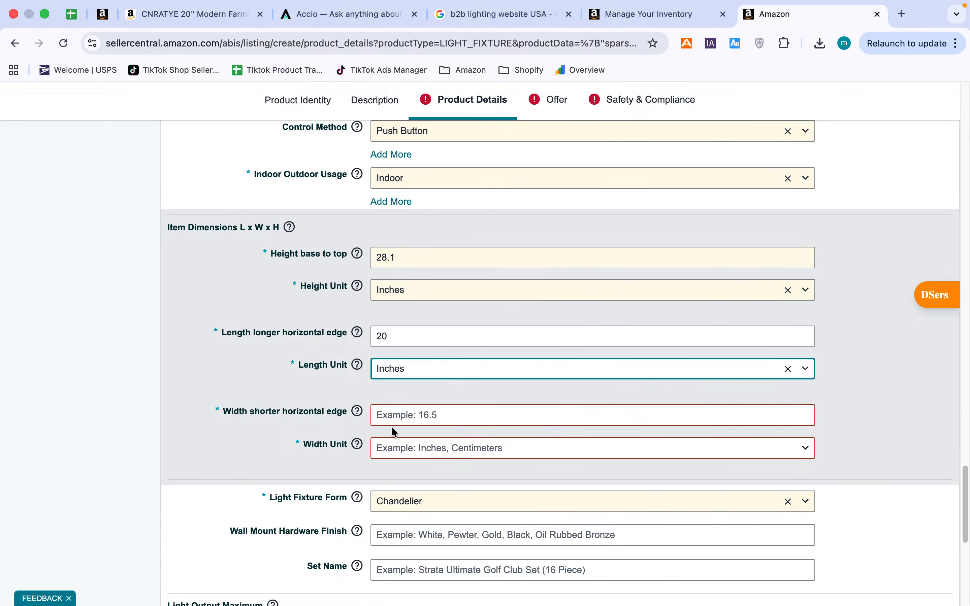
# Set the item's shorter horizontal edge, its width, to 20 inches
pyautogui.click(392, 423)
pyautogui.write('20')
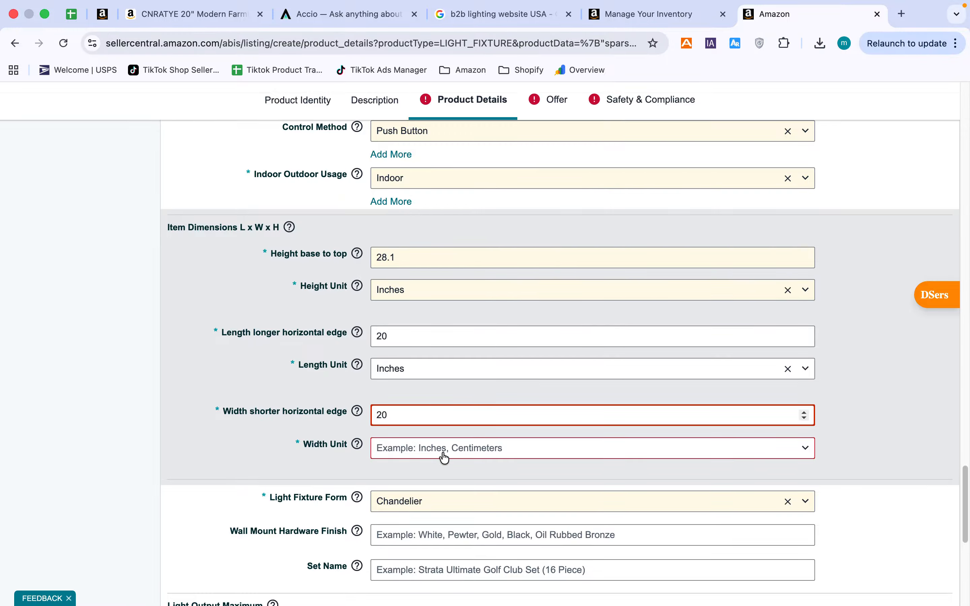
pyautogui.click(444, 457)
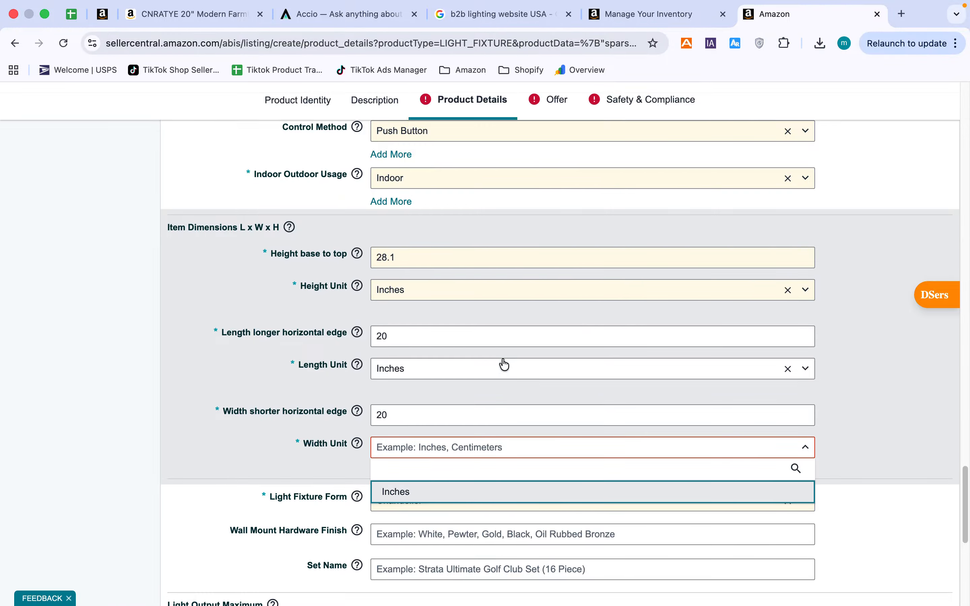
pyautogui.press('Return')
# Save the completed product details as a draft and open the listing's Offer section
pyautogui.scroll(-10, 504, 364)
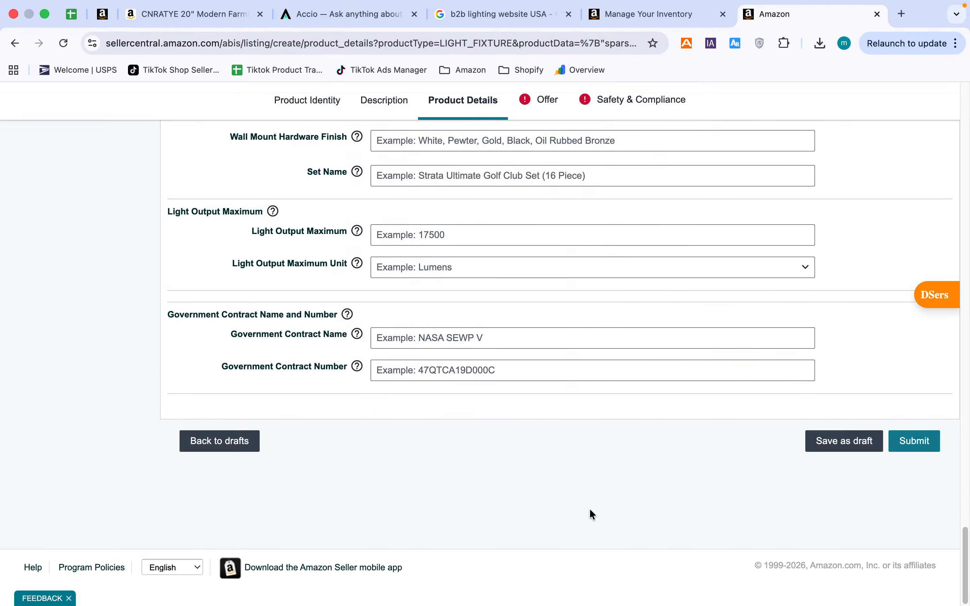
pyautogui.click(845, 446)
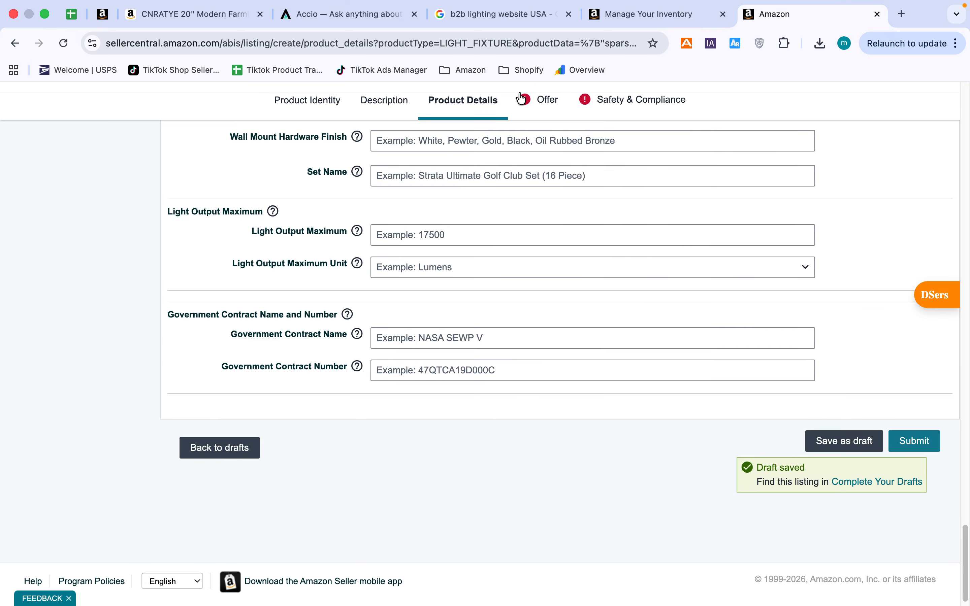
pyautogui.click(540, 99)
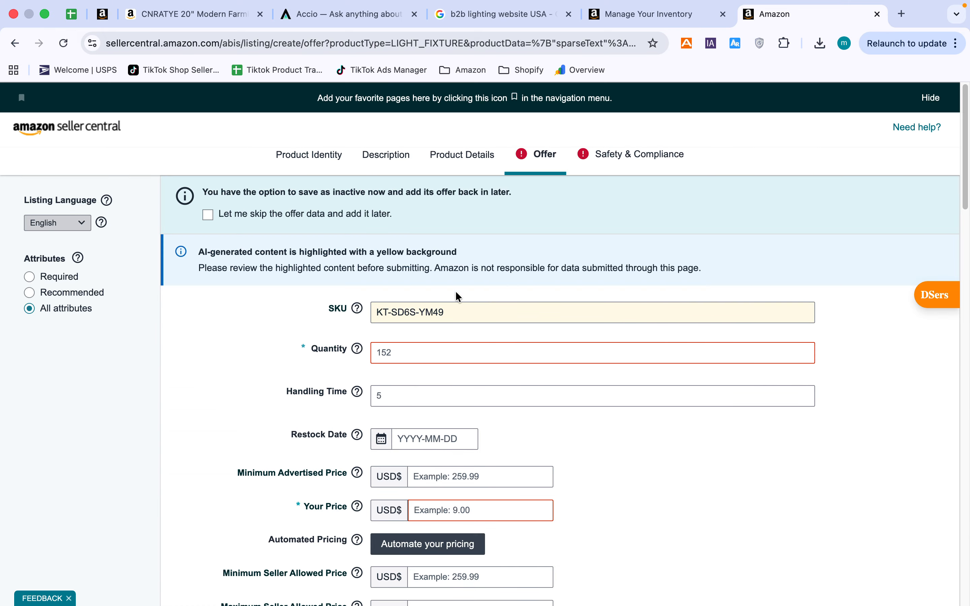
# Replace the offer's generated SKU with SCH-1032, taken from the Amazon sheet of the product tracker spreadsheet
pyautogui.click(449, 312)
pyautogui.moveTo(445, 313); pyautogui.dragTo(373, 313)
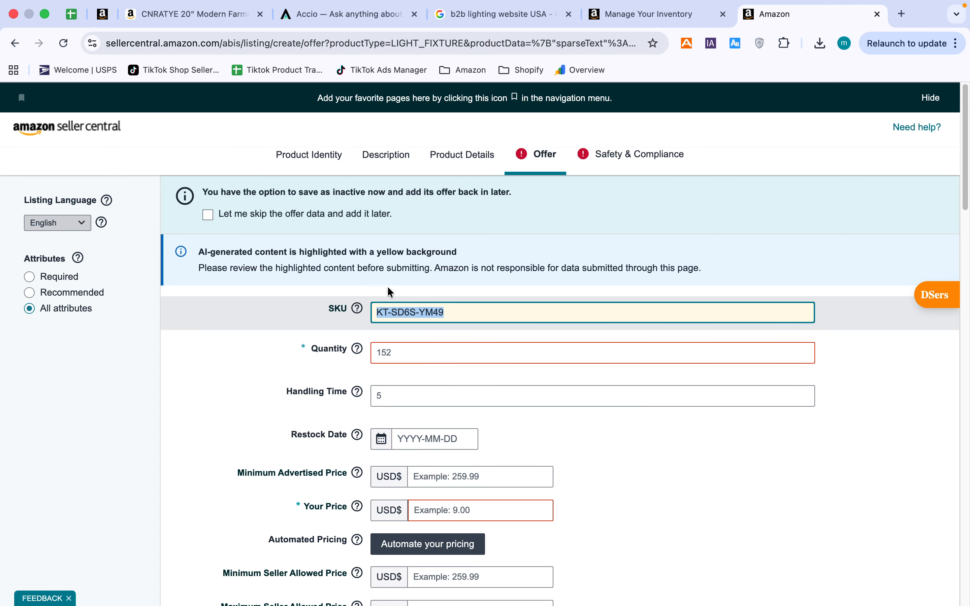
pyautogui.click(71, 14)
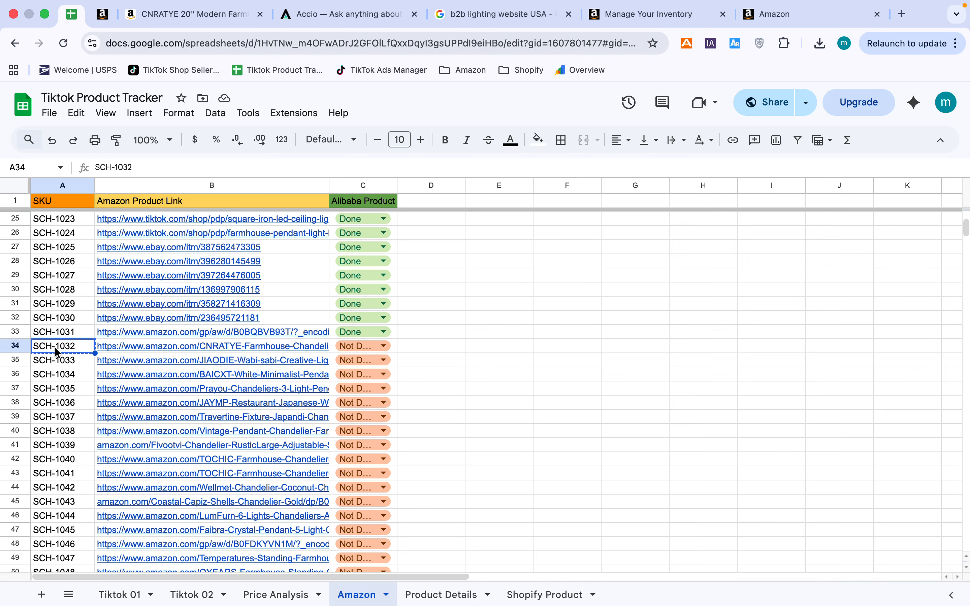
pyautogui.click(811, 12)
pyautogui.write('SCH-1032')
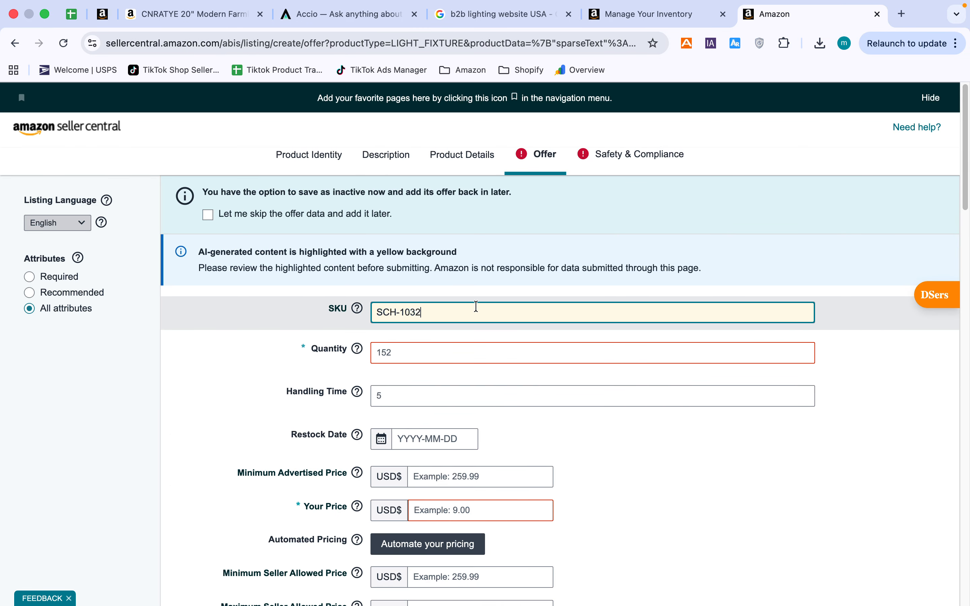
pyautogui.hotkey('ctrl', 'Right')
pyautogui.hotkey('ctrl', 'Right')
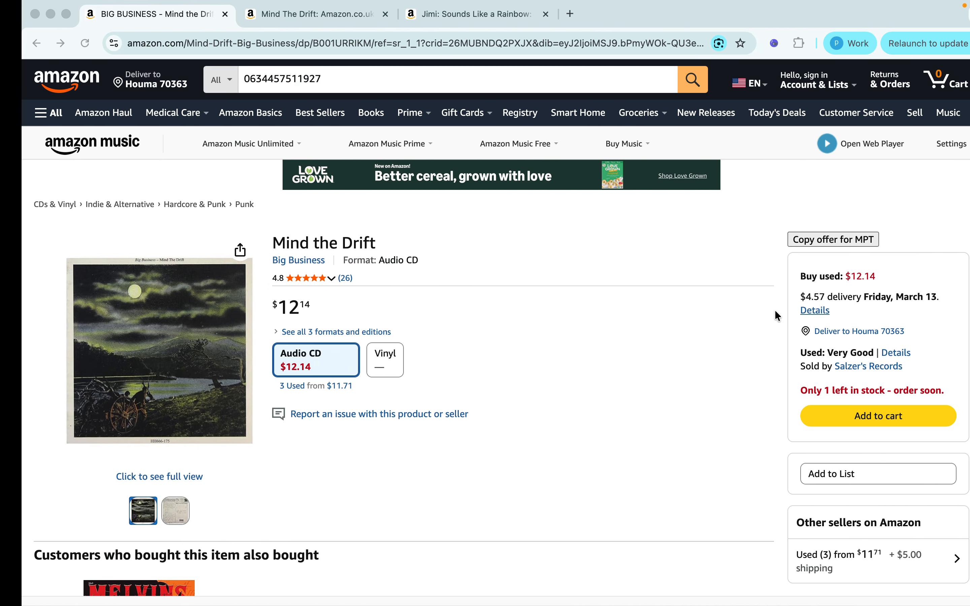
pyautogui.hotkey('ctrl', 'Right')
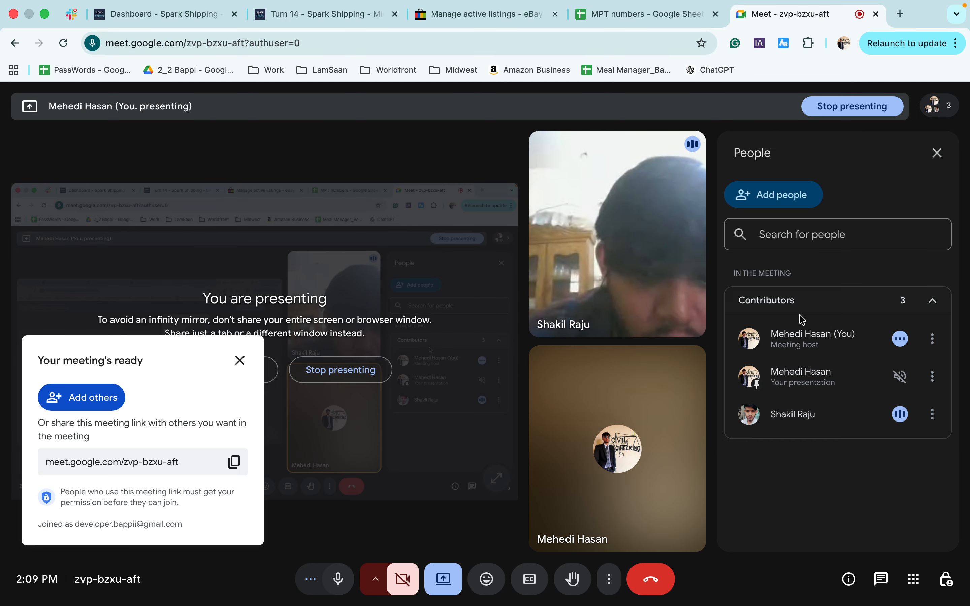
pyautogui.hotkey('ctrl', 'Left')
pyautogui.hotkey('ctrl', 'Left')
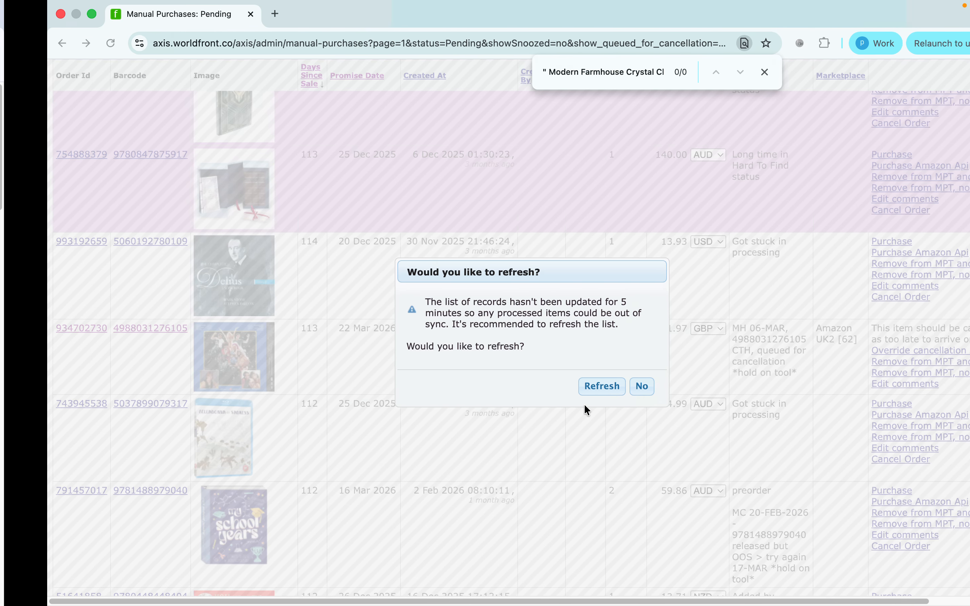
pyautogui.hotkey('ctrl', 'Left')
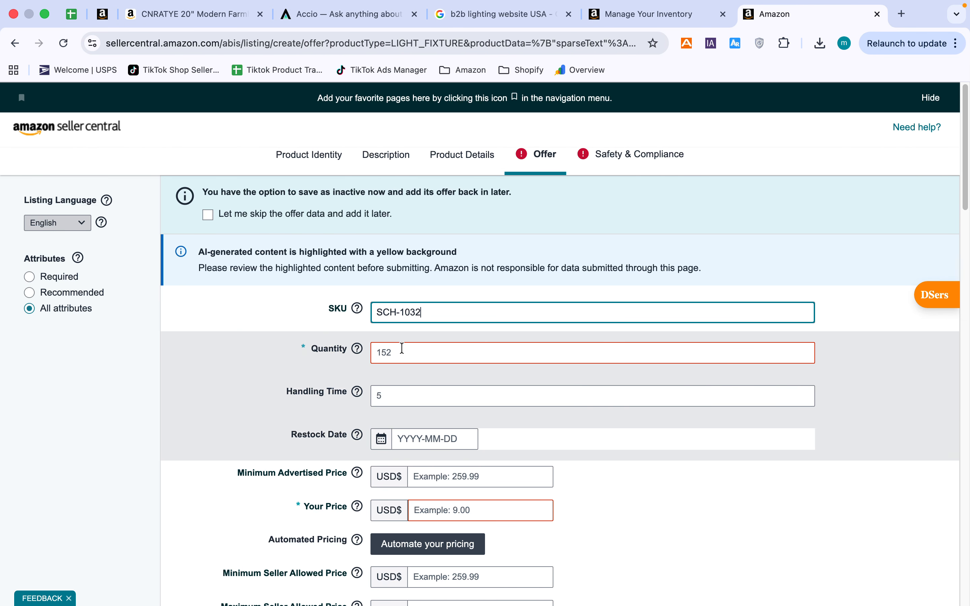
pyautogui.click(71, 15)
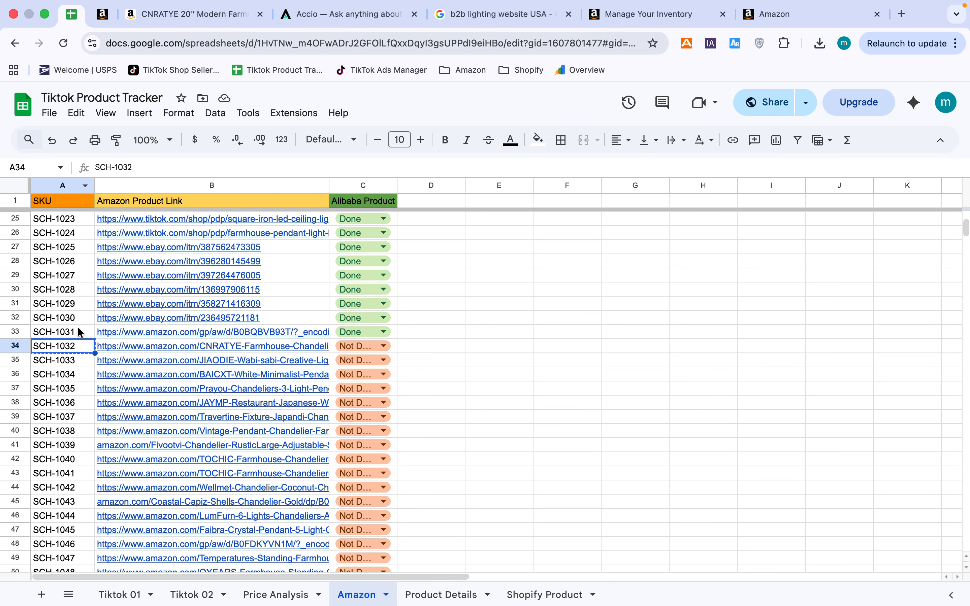
pyautogui.click(787, 14)
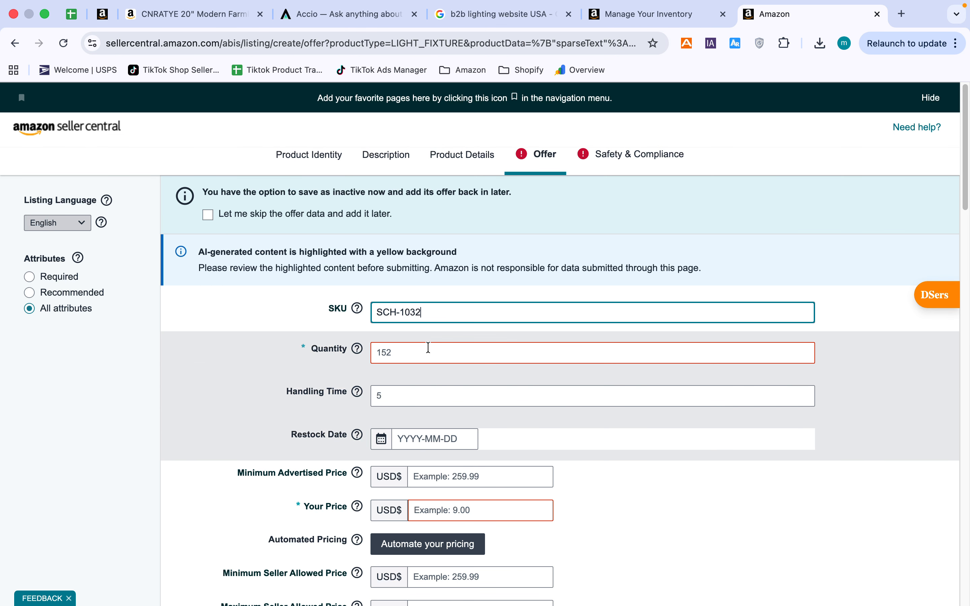
# Set the offer's quantity to 100 and its handling time to 5
pyautogui.click(410, 353)
pyautogui.write('100')
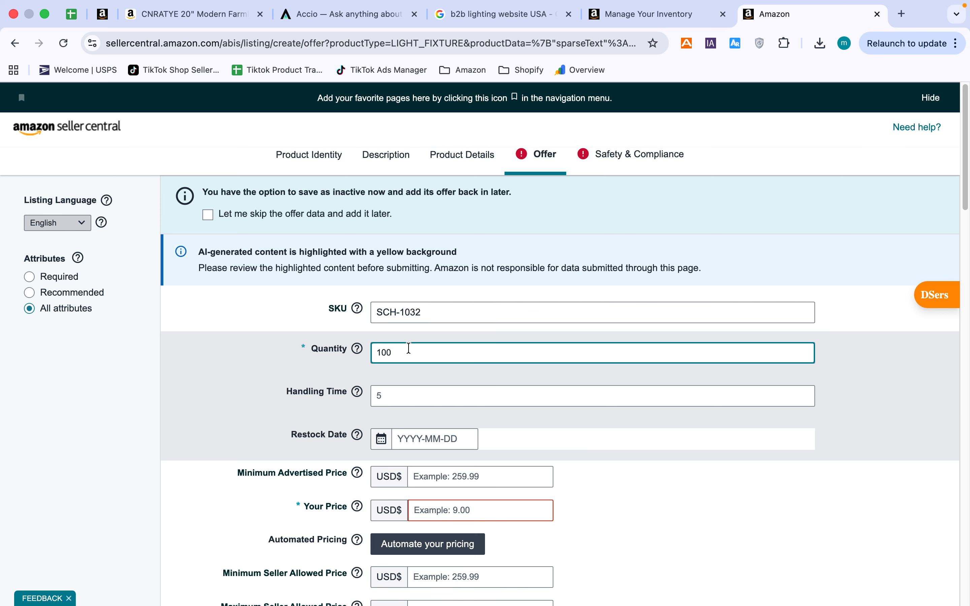
pyautogui.click(407, 396)
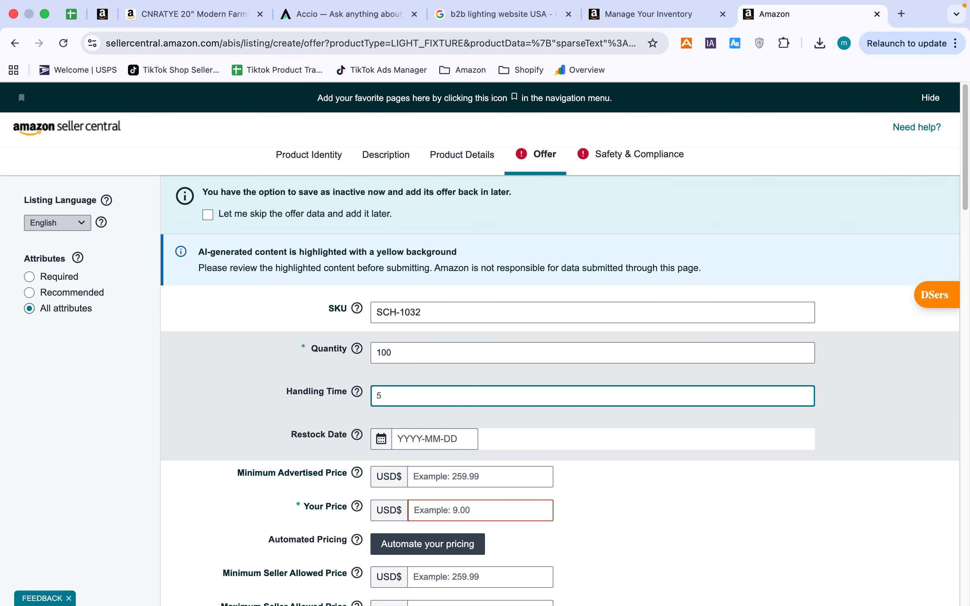
pyautogui.scroll(-5, 619, 435)
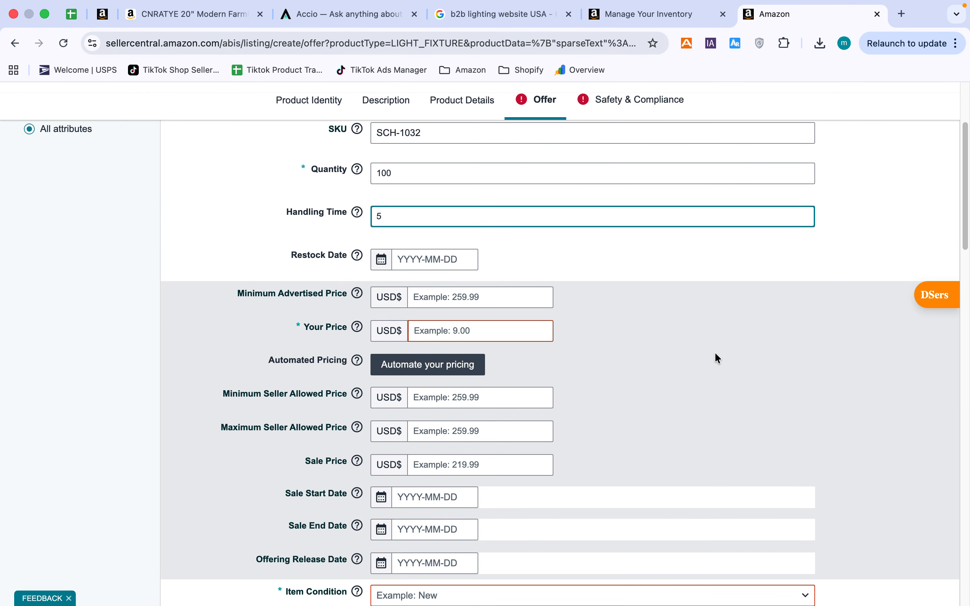
# Look up the chandelier's current selling price on the original Amazon product page
pyautogui.scroll(-1, 683, 349)
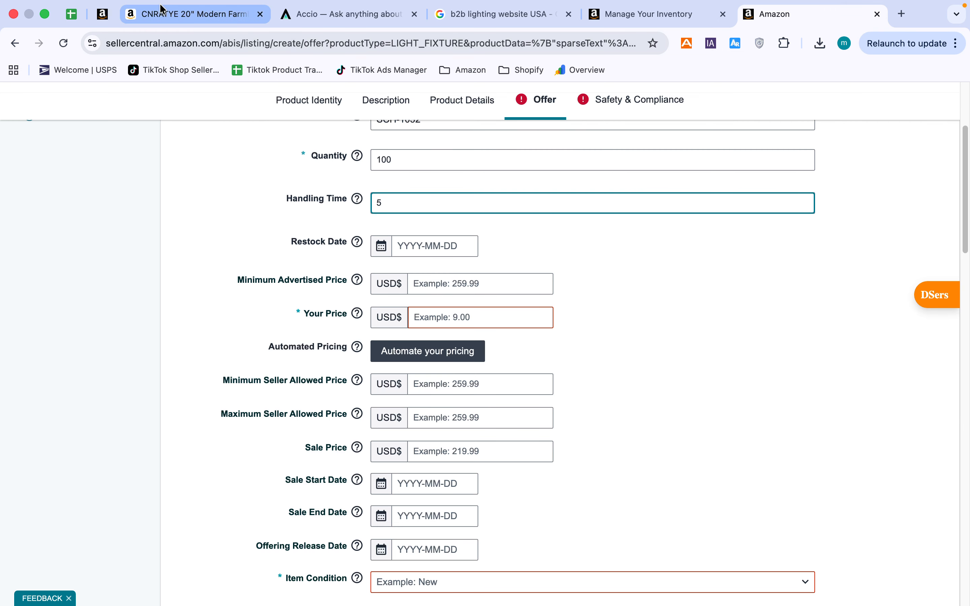
pyautogui.click(161, 14)
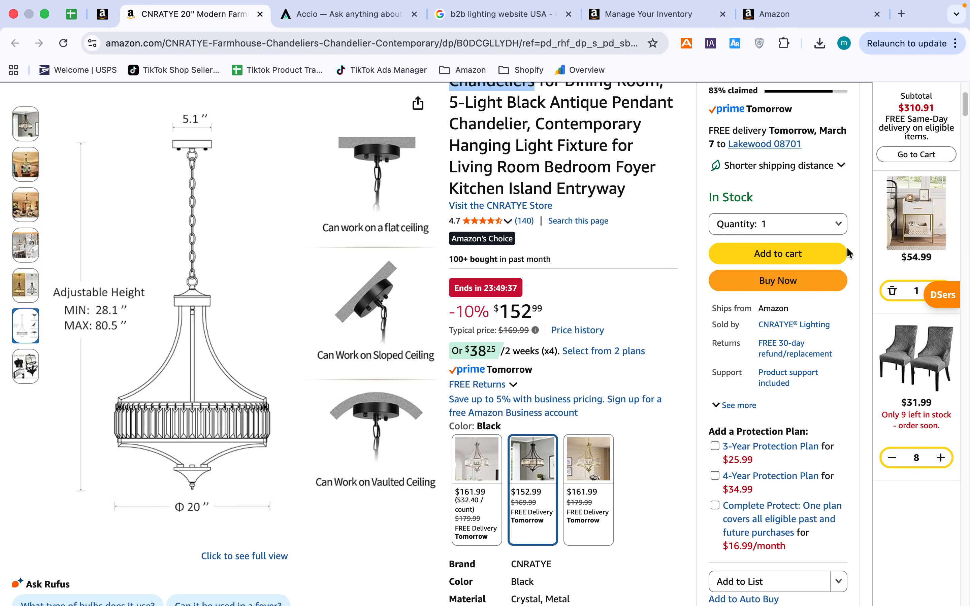
pyautogui.scroll(5, 845, 255)
pyautogui.moveTo(767, 269); pyautogui.dragTo(713, 275)
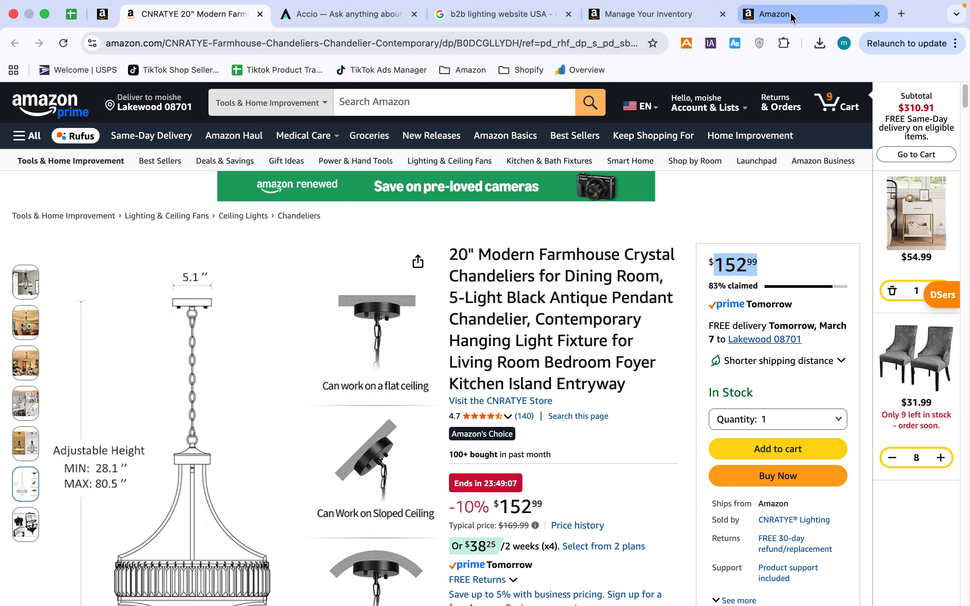
# Return to the Seller Central offer, recheck the original page's price, and set Your Price to 189.99 USD
pyautogui.click(773, 14)
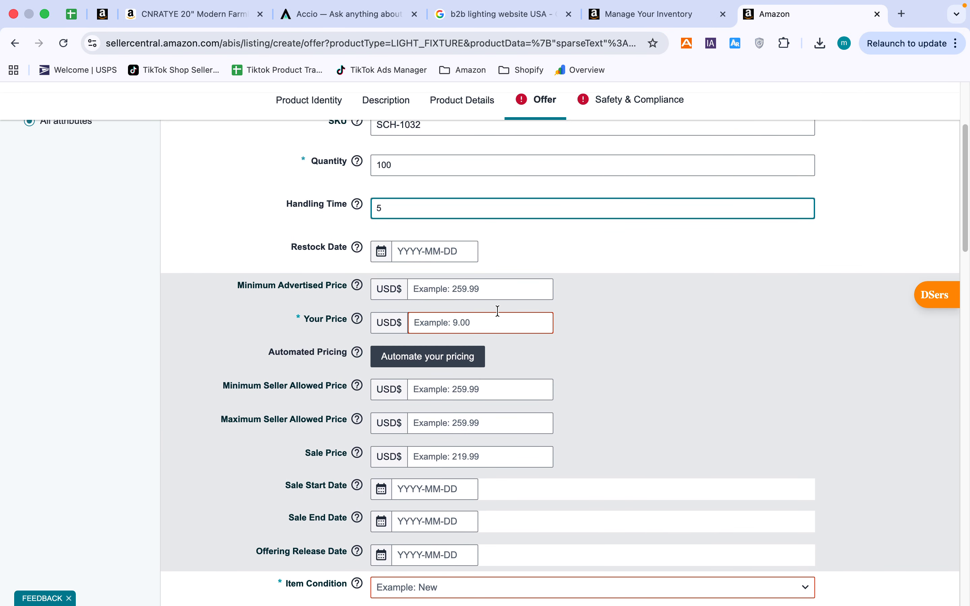
pyautogui.scroll(1, 497, 312)
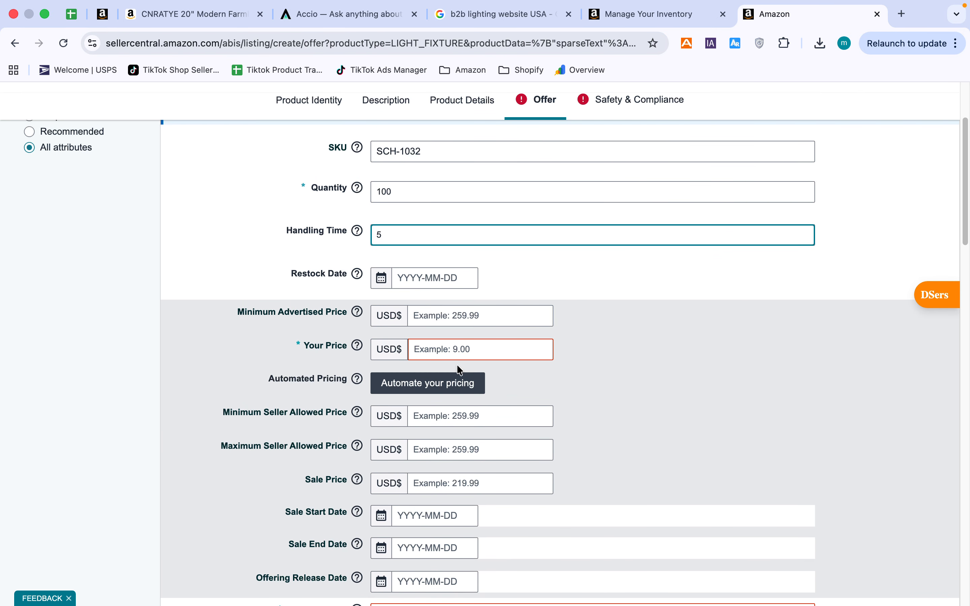
pyautogui.click(456, 352)
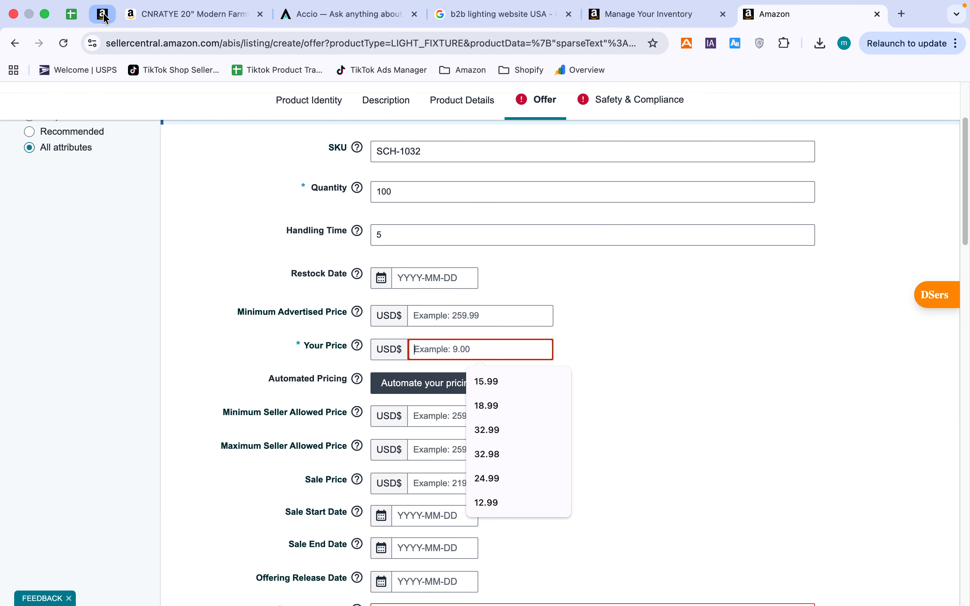
pyautogui.click(181, 14)
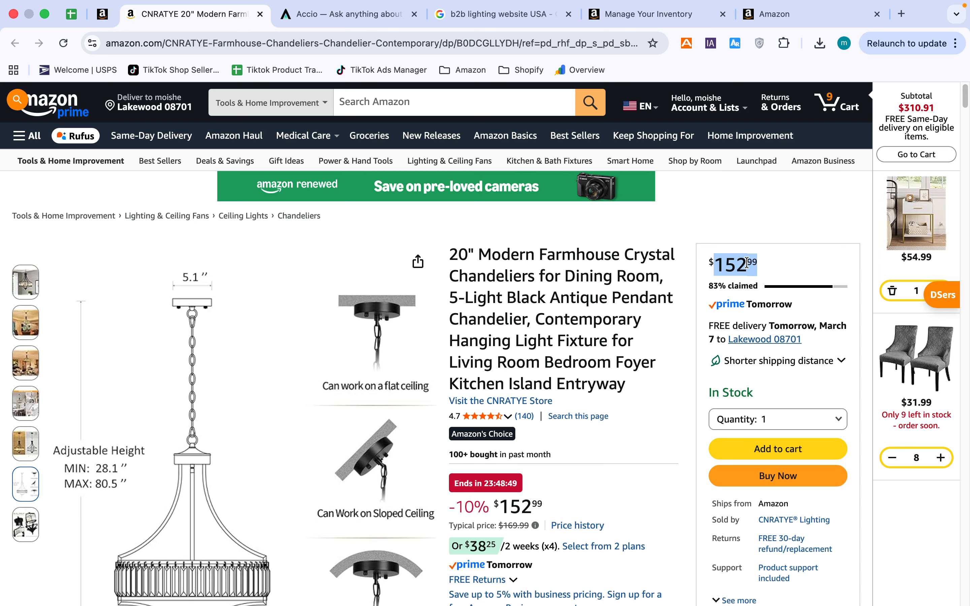
pyautogui.click(793, 16)
pyautogui.click(505, 345)
pyautogui.write('1')
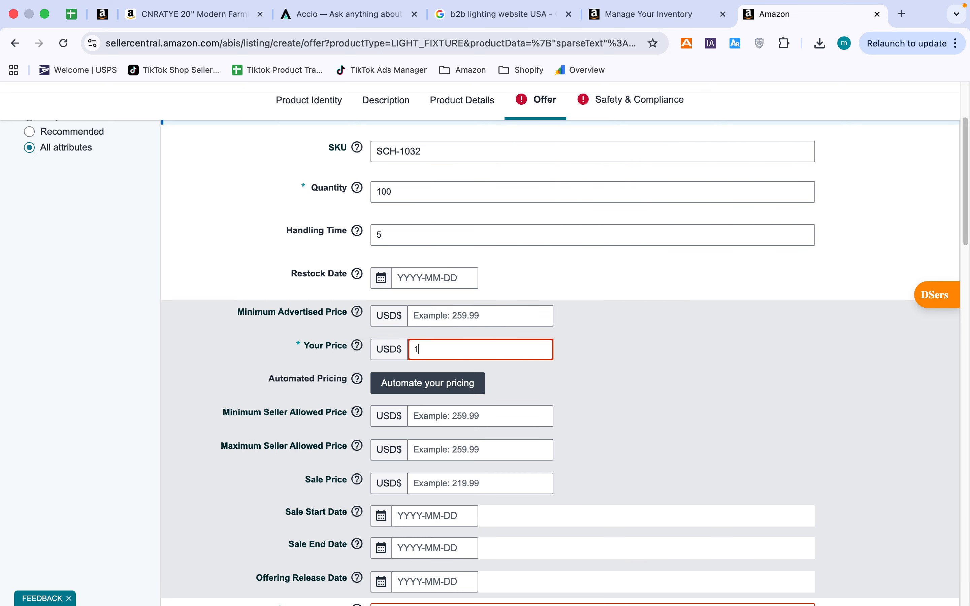
pyautogui.write('89.99')
# Set the offer's list price to 189.99 USD, matching Your Price
pyautogui.scroll(-4, 722, 389)
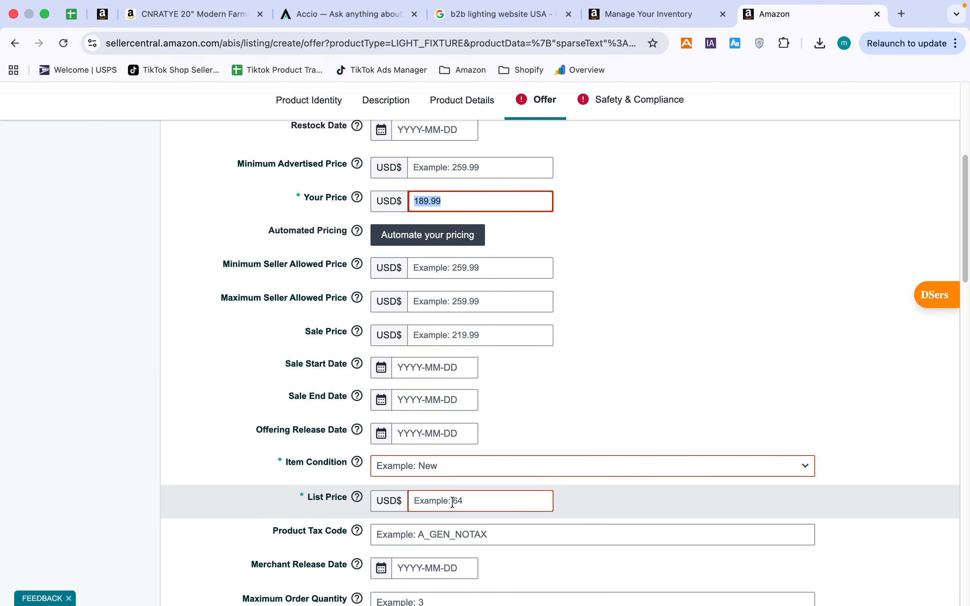
pyautogui.click(435, 501)
pyautogui.write('189.99')
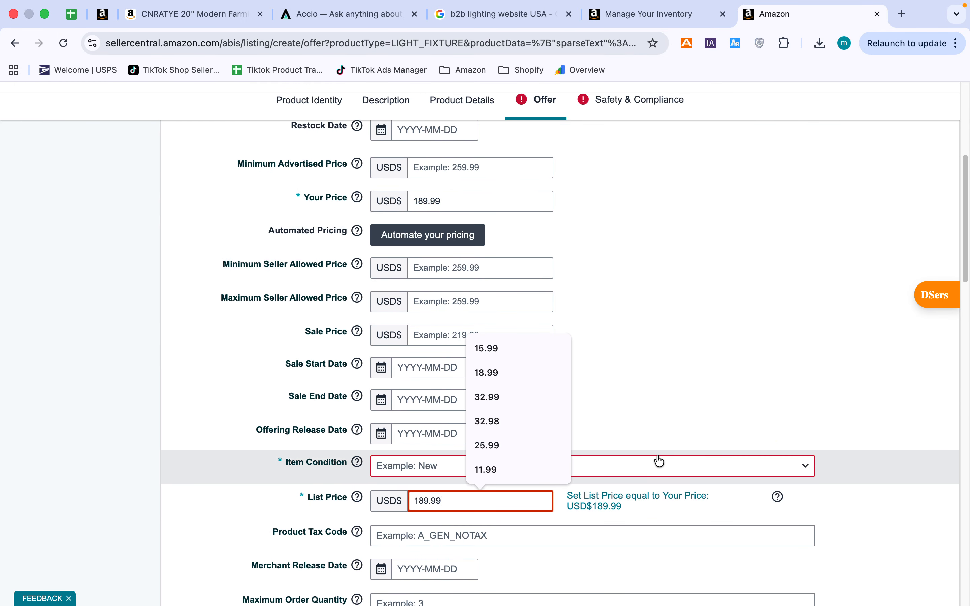
pyautogui.click(213, 495)
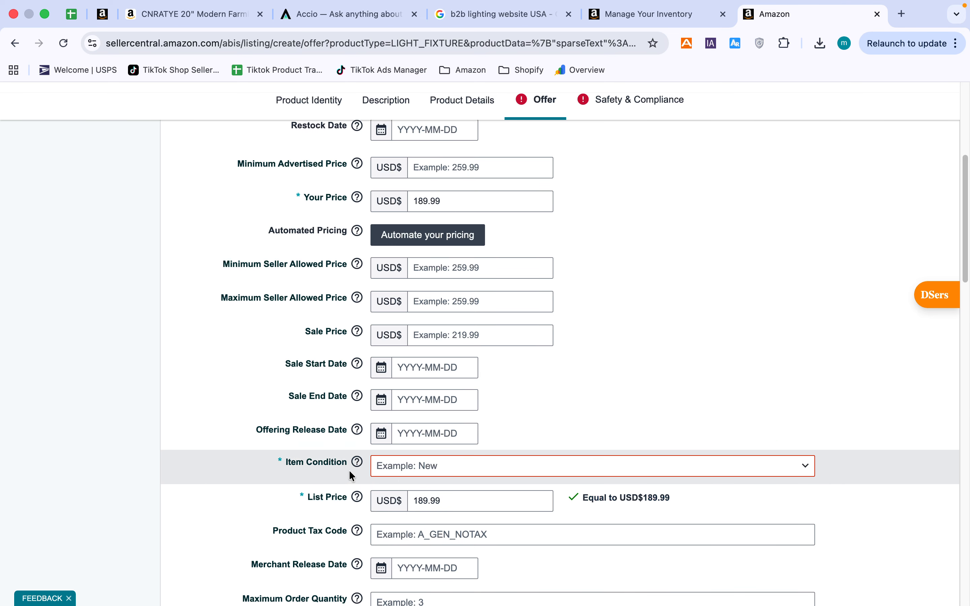
# Set the item condition to New and choose the merchant-fulfilled shipping option as the fulfillment channel
pyautogui.click(392, 469)
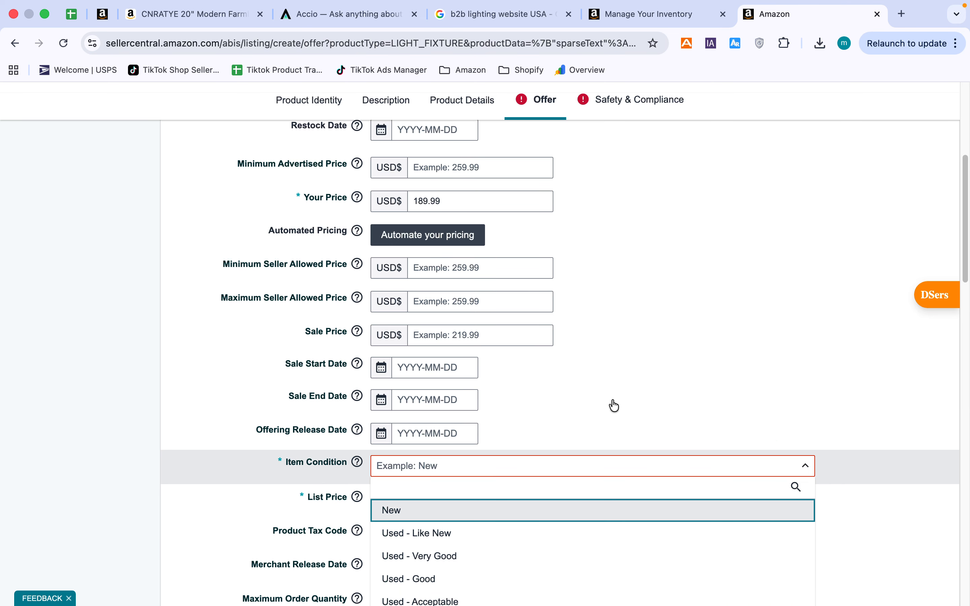
pyautogui.scroll(-5, 613, 404)
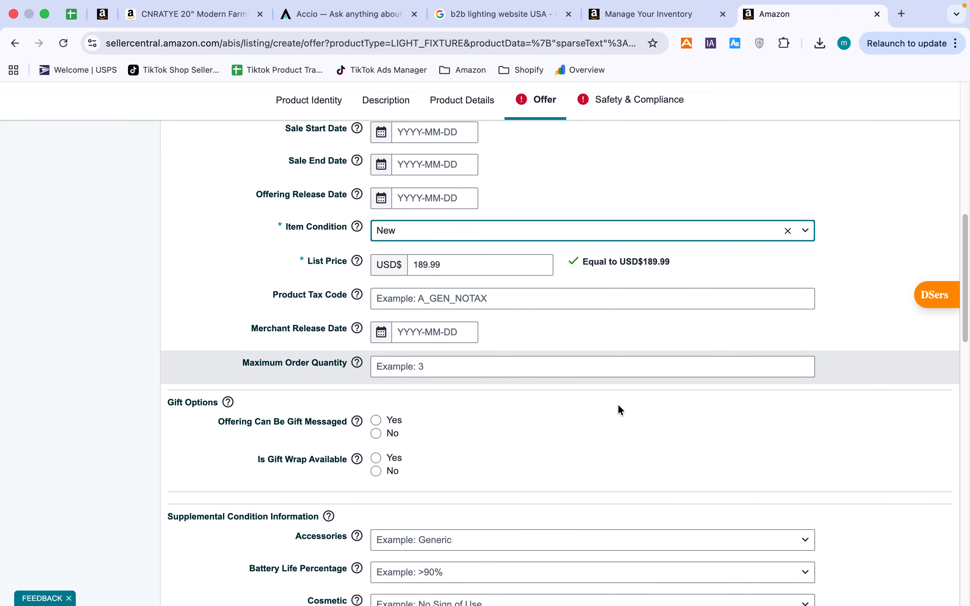
pyautogui.scroll(-10, 601, 407)
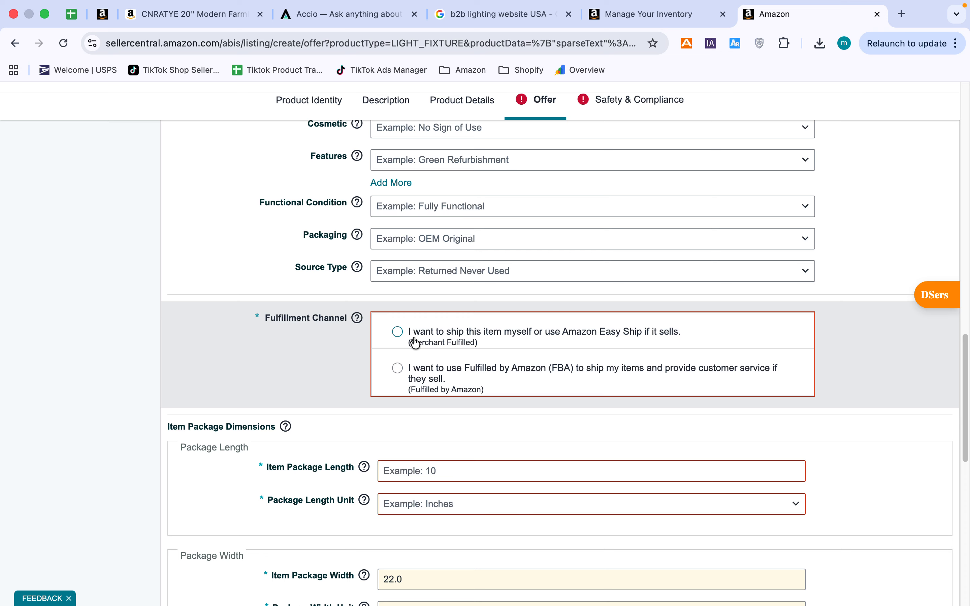
pyautogui.click(440, 332)
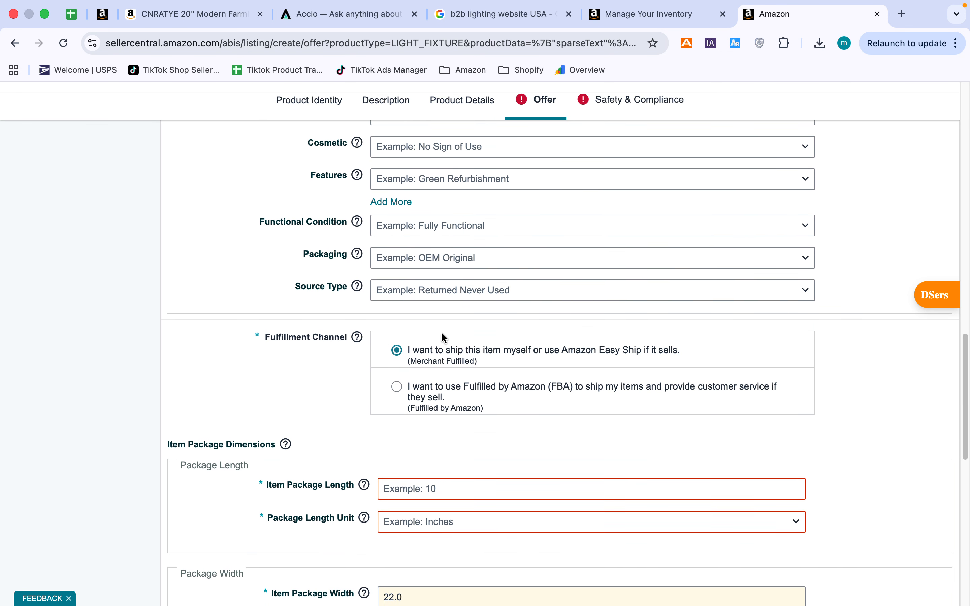
# Consult the dimension drawing on the original Amazon page and set the item package length to 20 inches
pyautogui.scroll(-5, 457, 349)
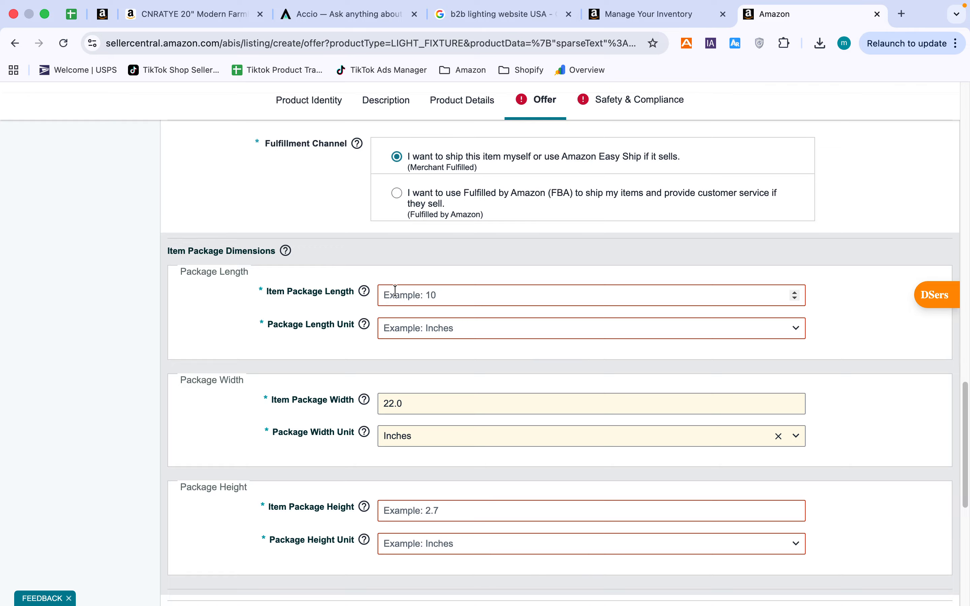
pyautogui.click(164, 16)
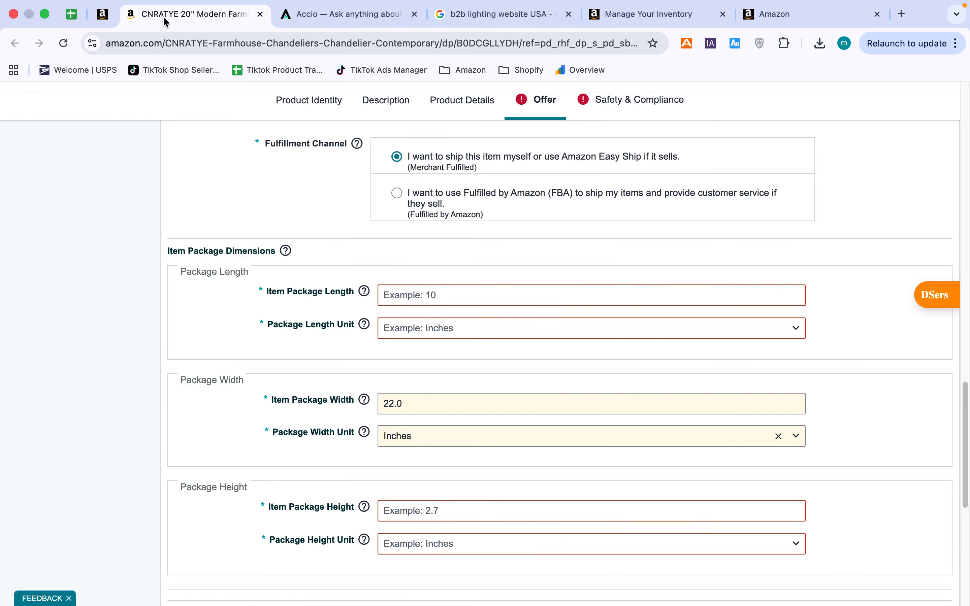
pyautogui.scroll(-4, 296, 351)
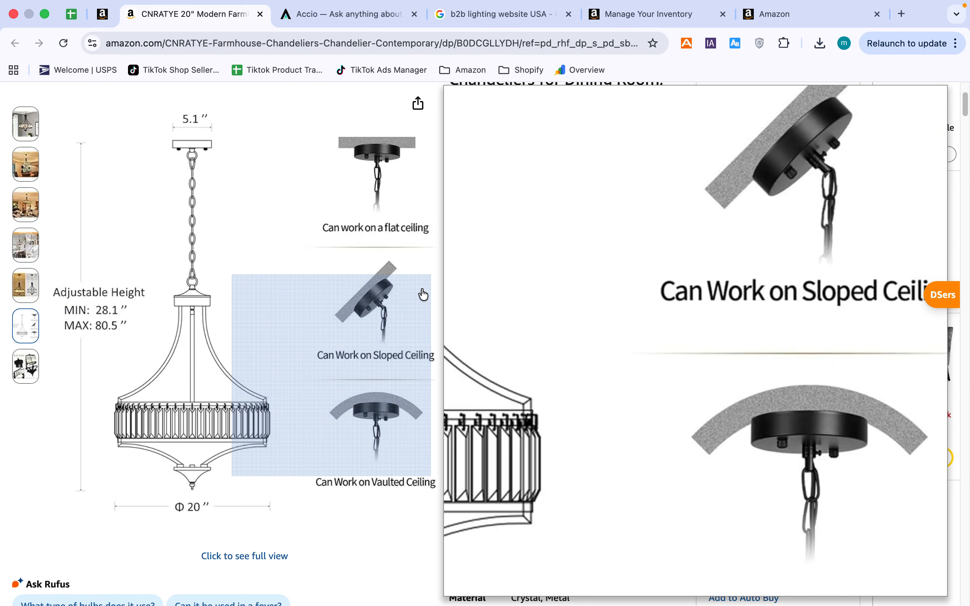
pyautogui.click(808, 17)
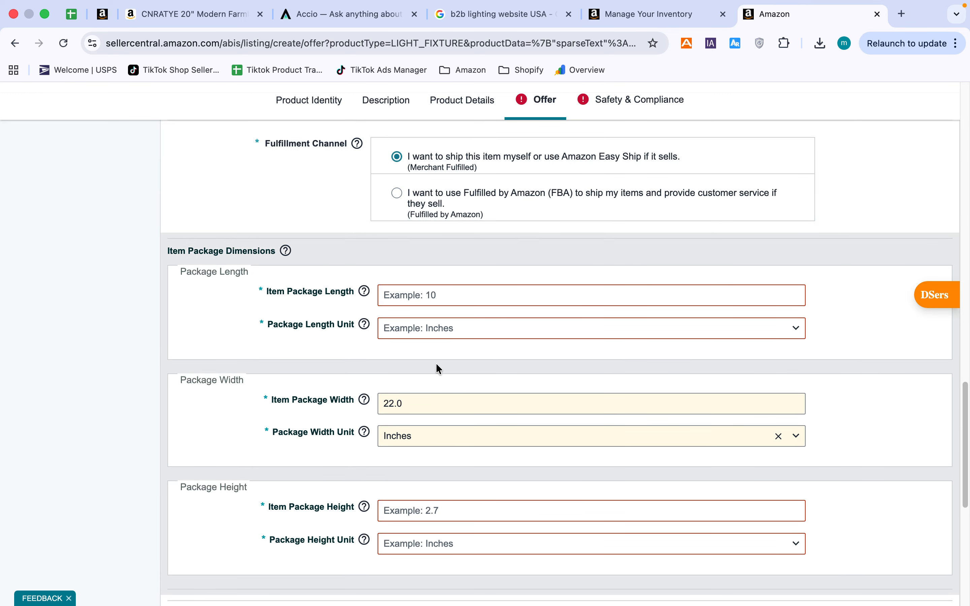
pyautogui.click(440, 296)
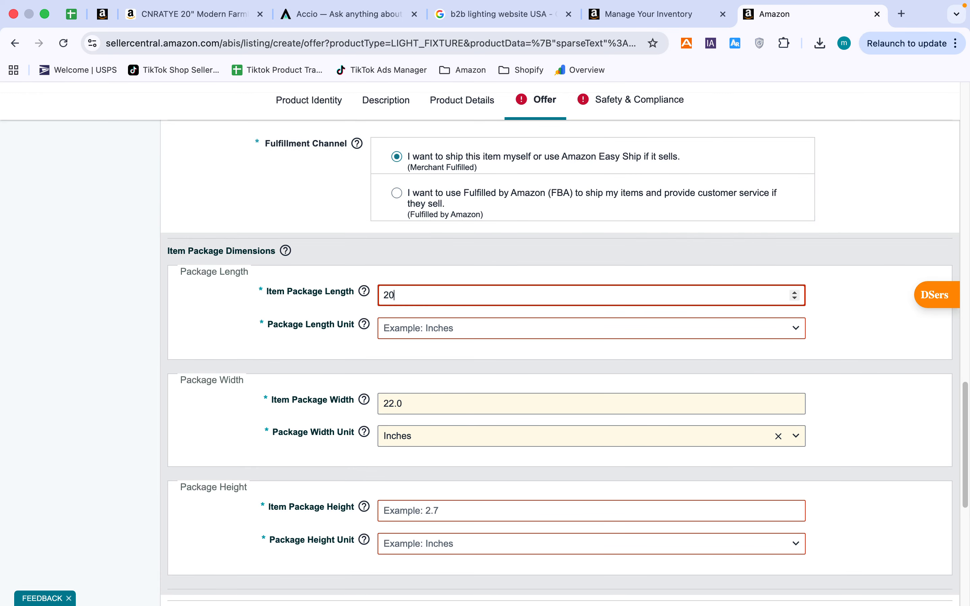
pyautogui.click(442, 335)
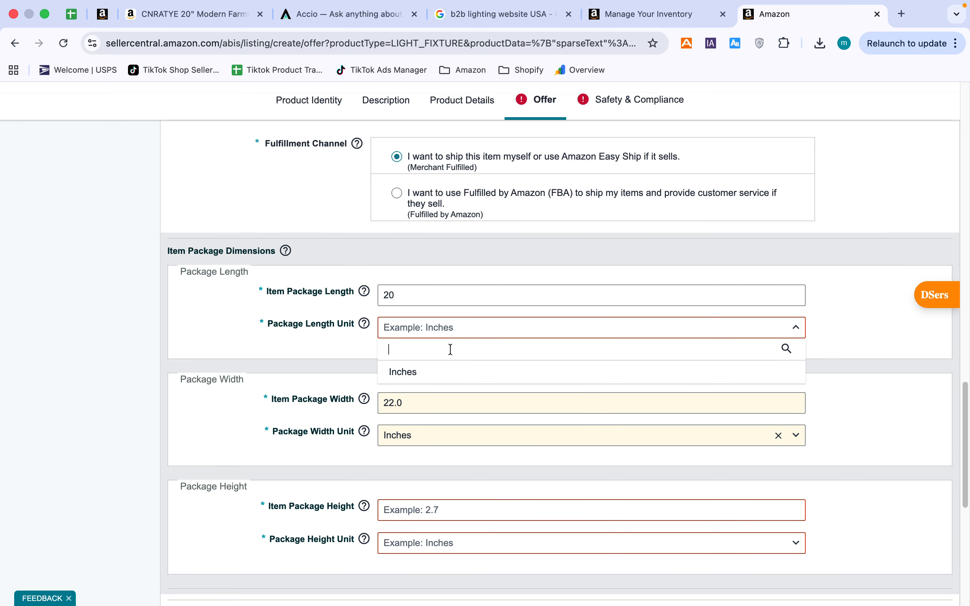
pyautogui.click(451, 371)
# Return to the original Amazon page to look up the chandelier's height for the missing package height
pyautogui.scroll(-3, 484, 390)
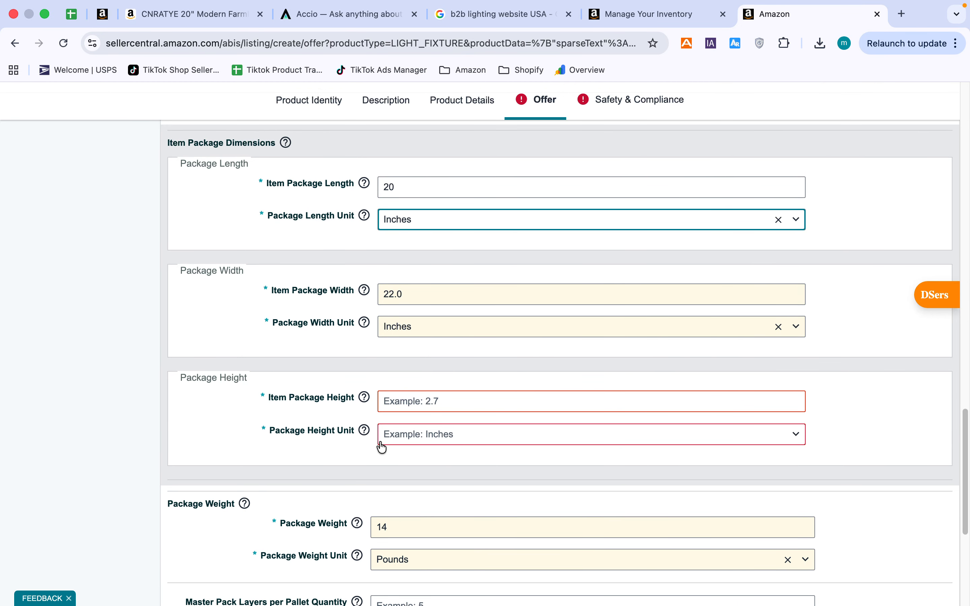
pyautogui.click(192, 14)
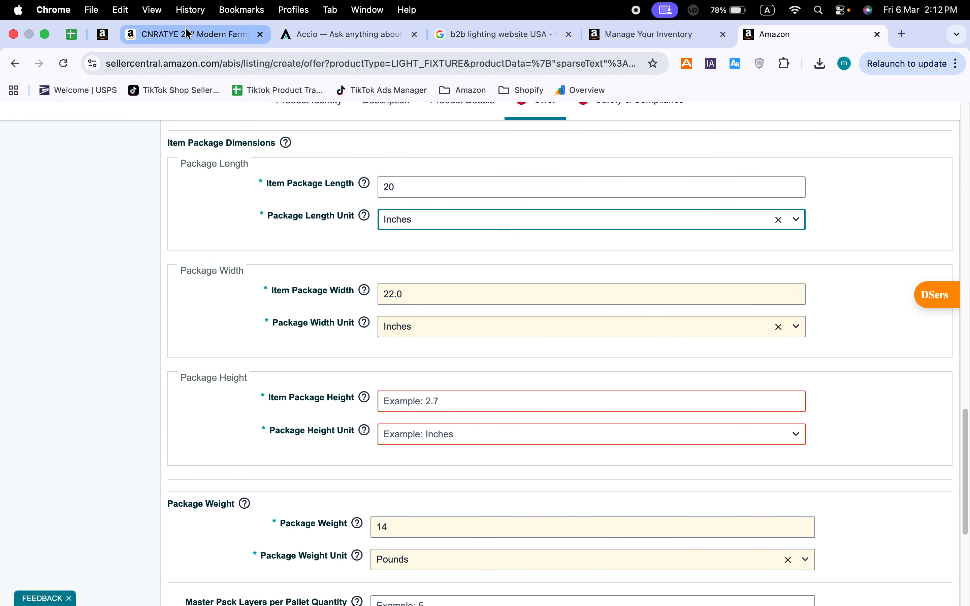